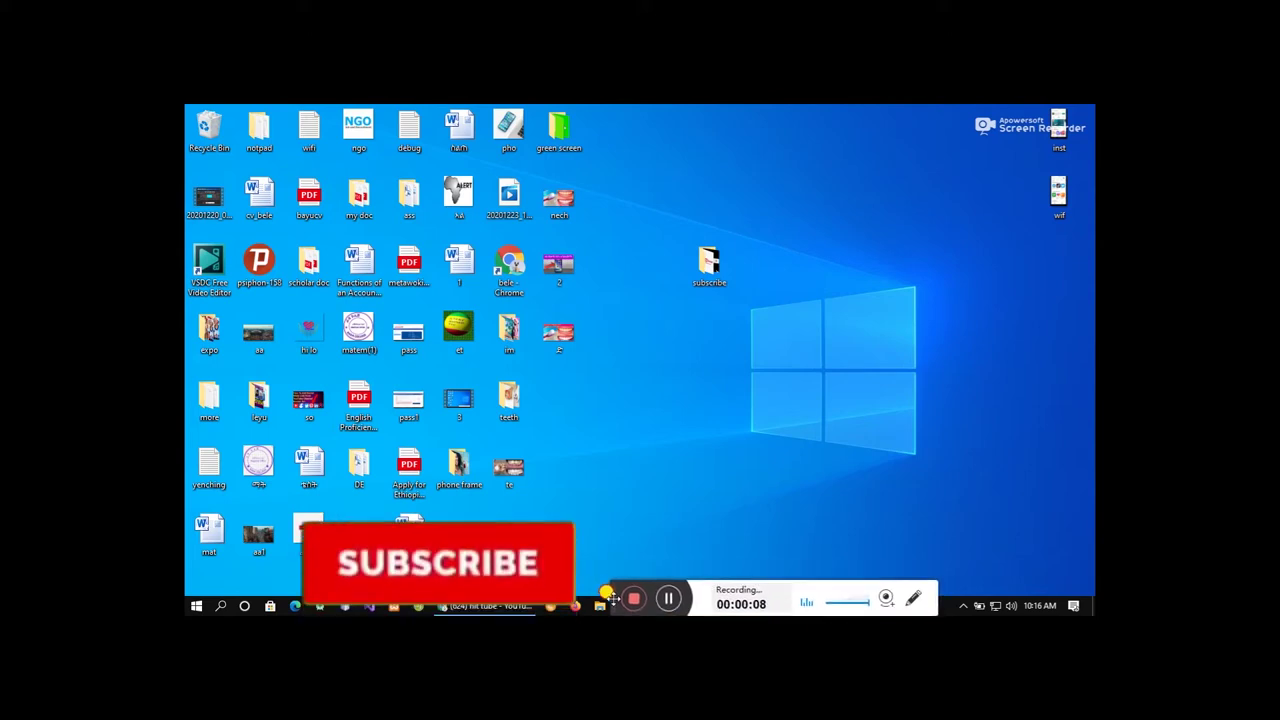
{"action": "left_click_drag", "start_coordinate": [613, 597], "coordinate": [614, 600]}
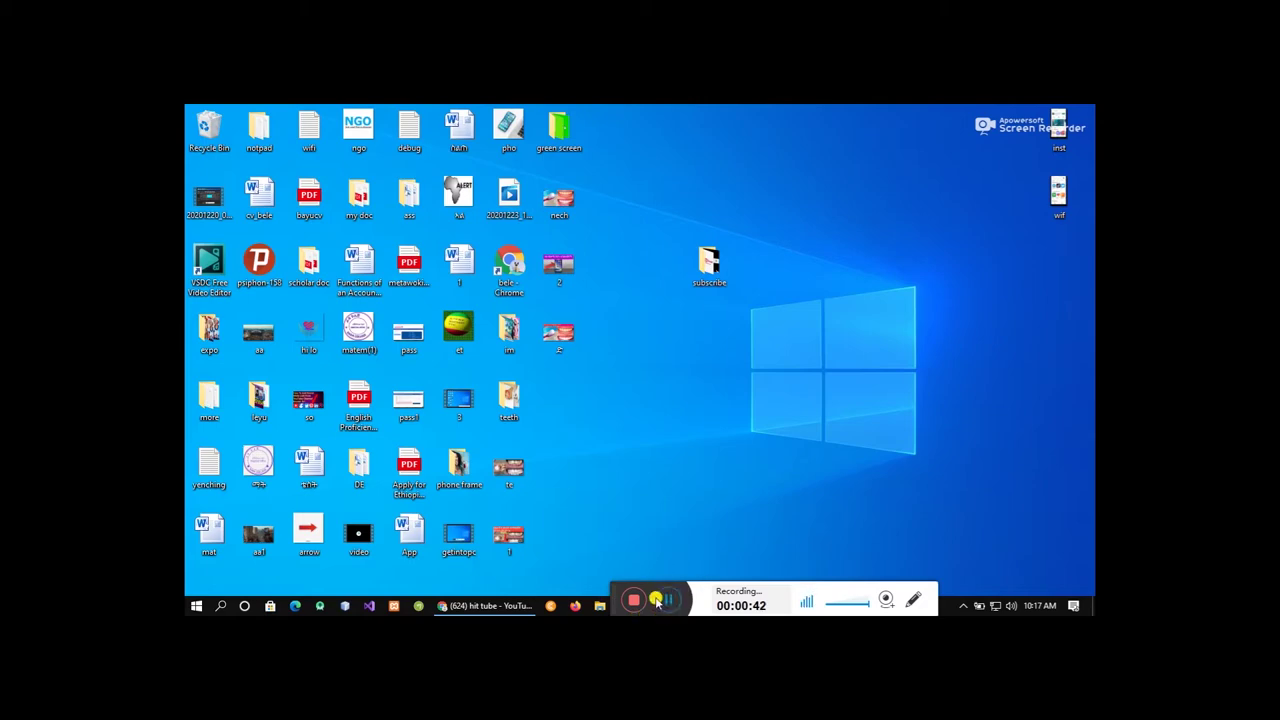
Switch to the hit tube YouTube channel in Chrome, look through its uploaded videos, and minimize the browser.
{"action": "left_click", "coordinate": [521, 605]}
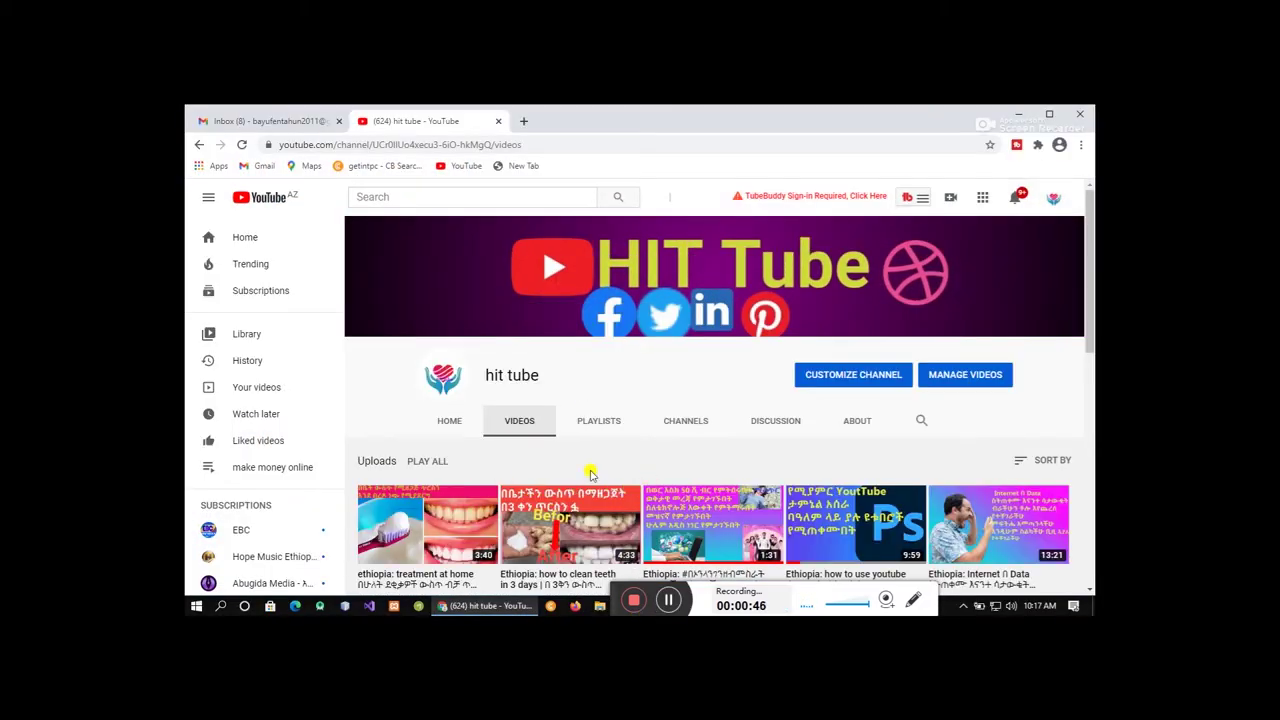
{"action": "scroll", "coordinate": [630, 507], "scroll_direction": "down", "scroll_amount": 1}
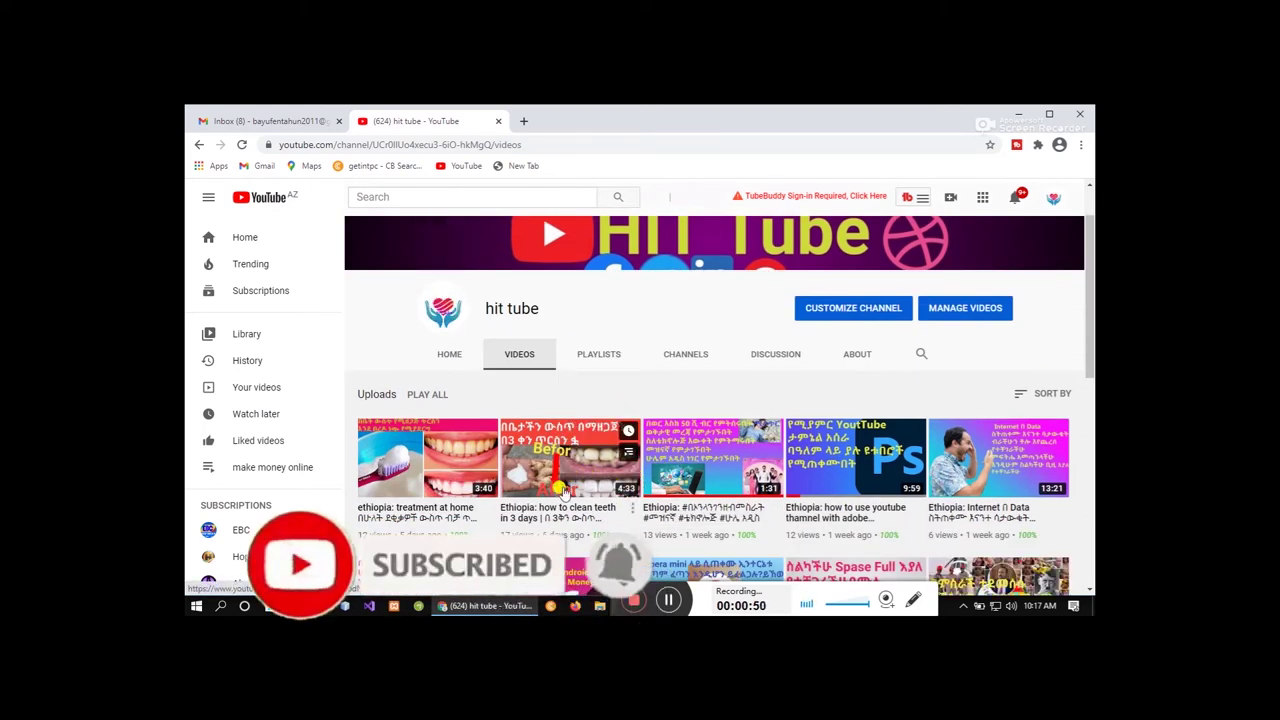
{"action": "scroll", "coordinate": [585, 470], "scroll_direction": "down", "scroll_amount": 1}
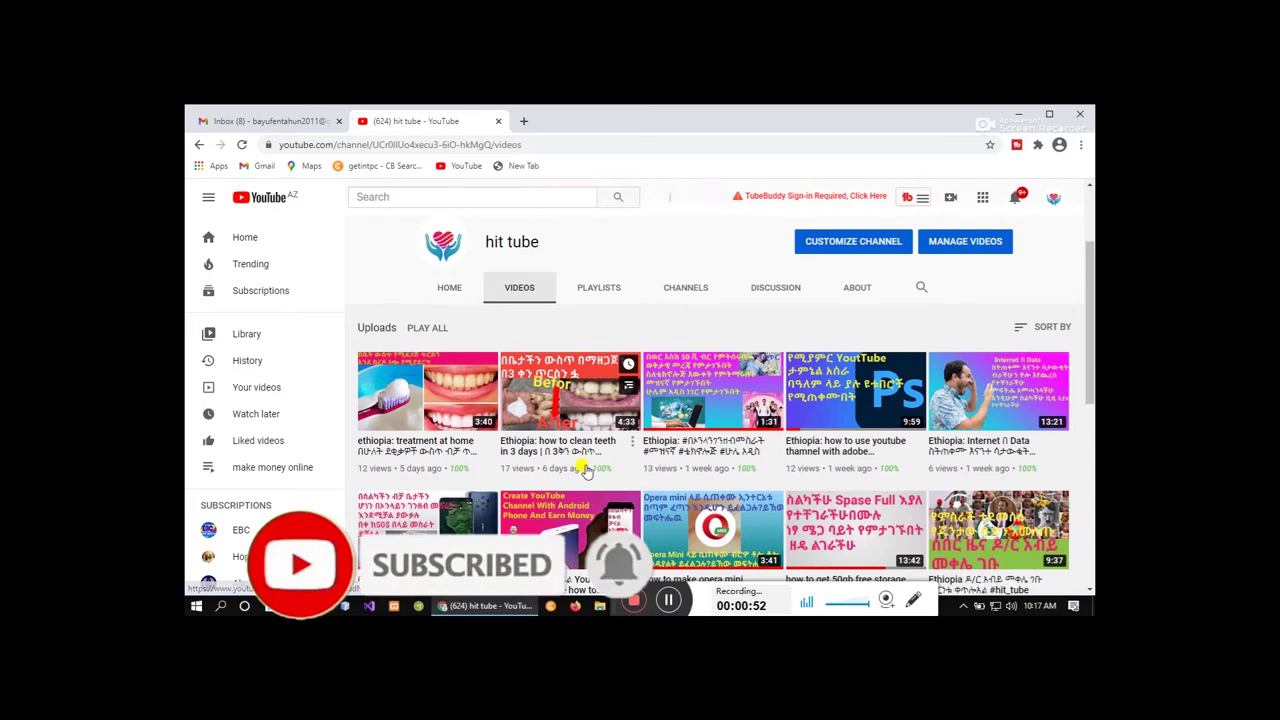
{"action": "scroll", "coordinate": [588, 476], "scroll_direction": "down", "scroll_amount": 1}
{"action": "scroll", "coordinate": [588, 470], "scroll_direction": "down", "scroll_amount": 1}
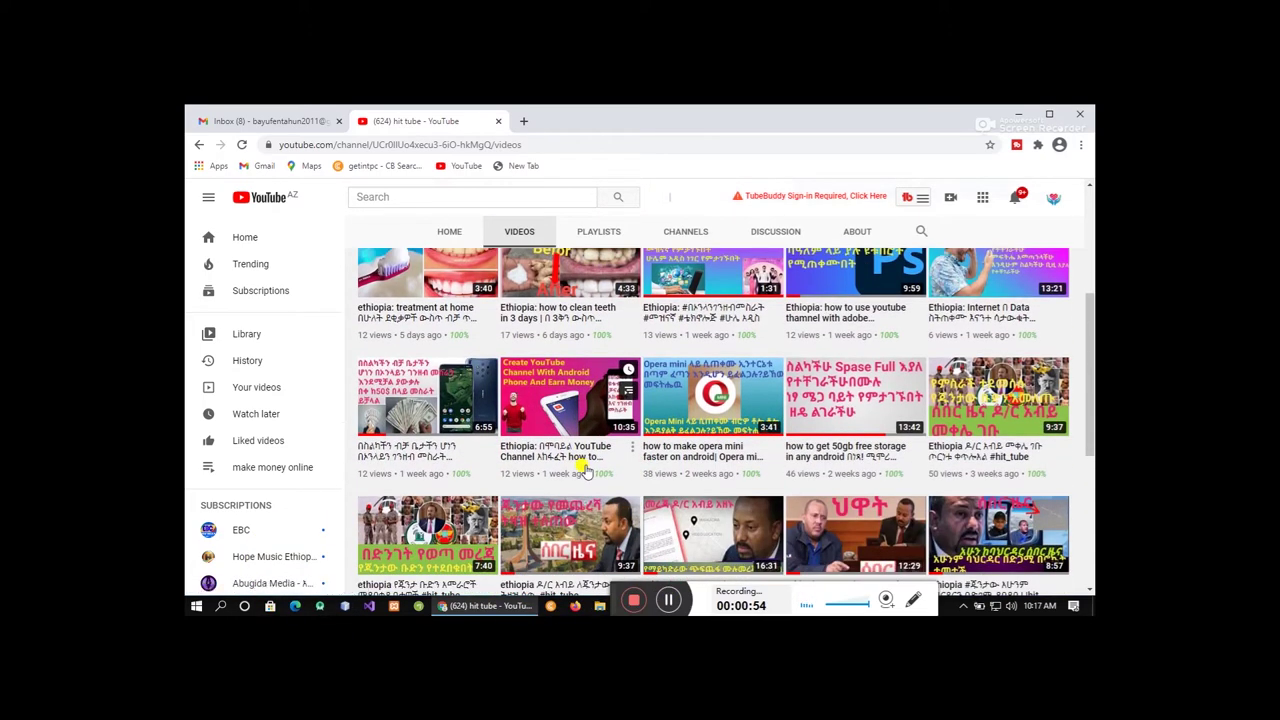
{"action": "scroll", "coordinate": [588, 470], "scroll_direction": "down", "scroll_amount": 2}
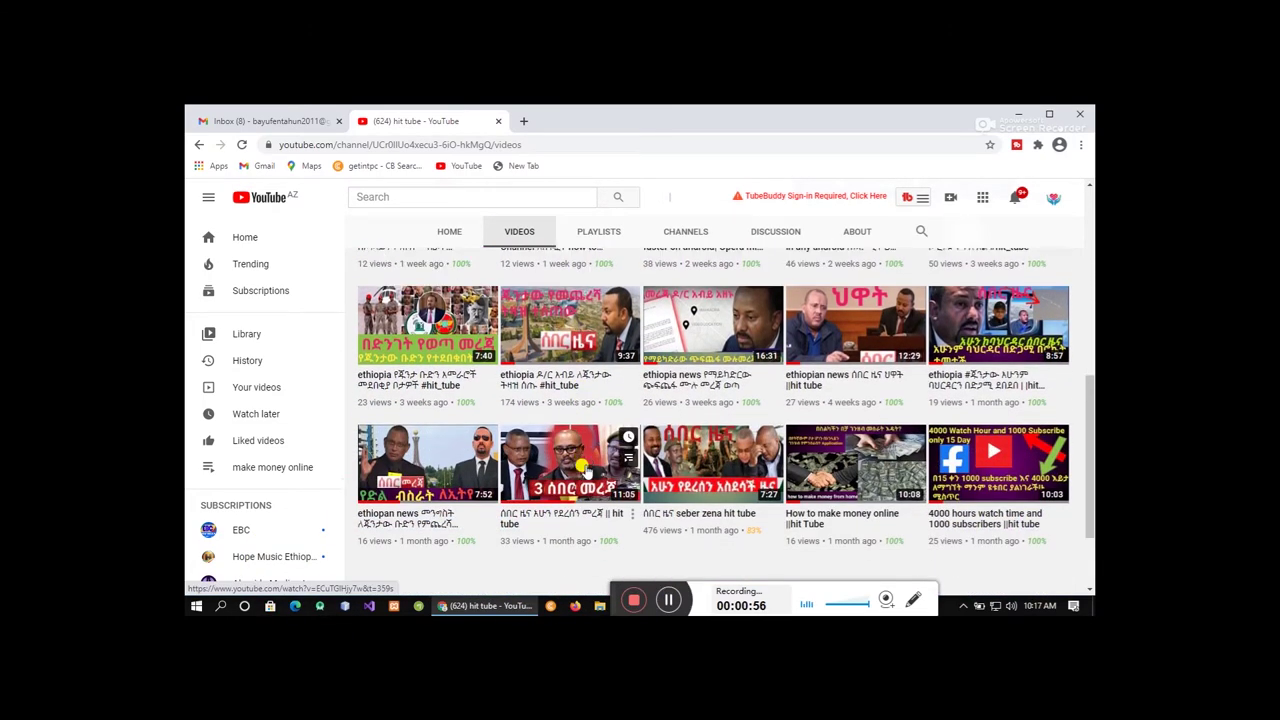
{"action": "scroll", "coordinate": [586, 470], "scroll_direction": "down", "scroll_amount": 2}
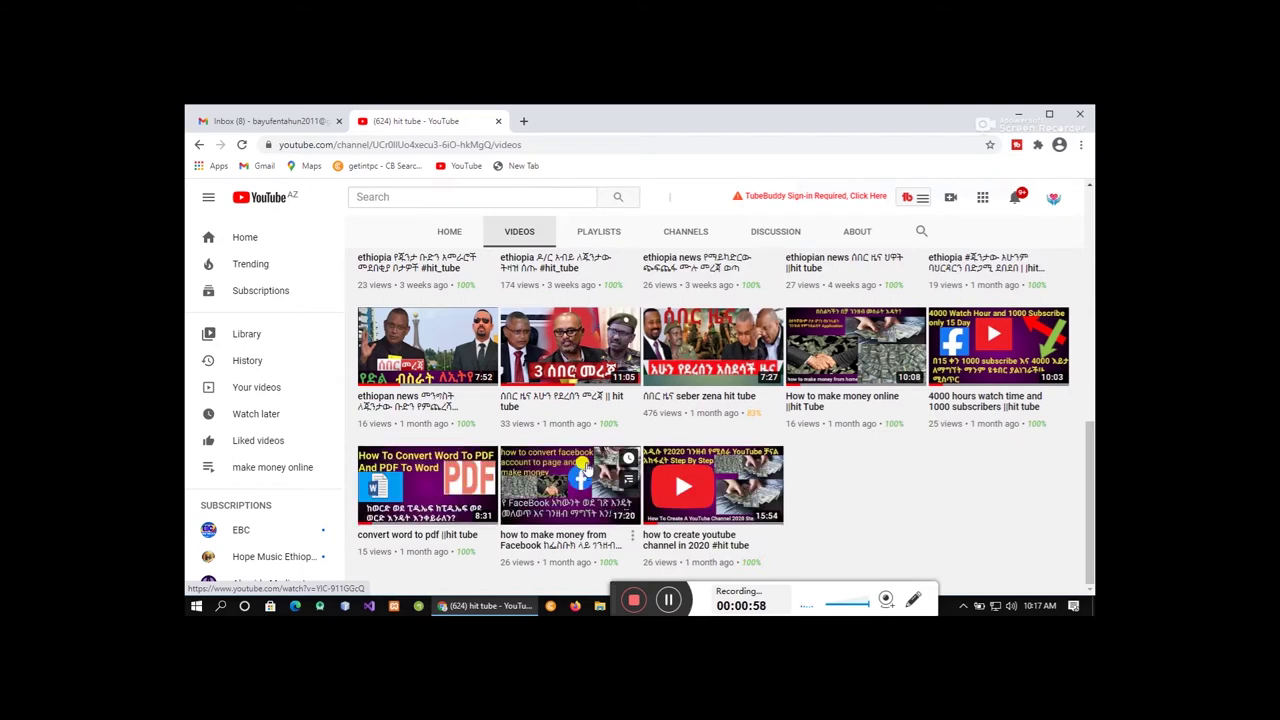
{"action": "scroll", "coordinate": [588, 460], "scroll_direction": "up", "scroll_amount": 5}
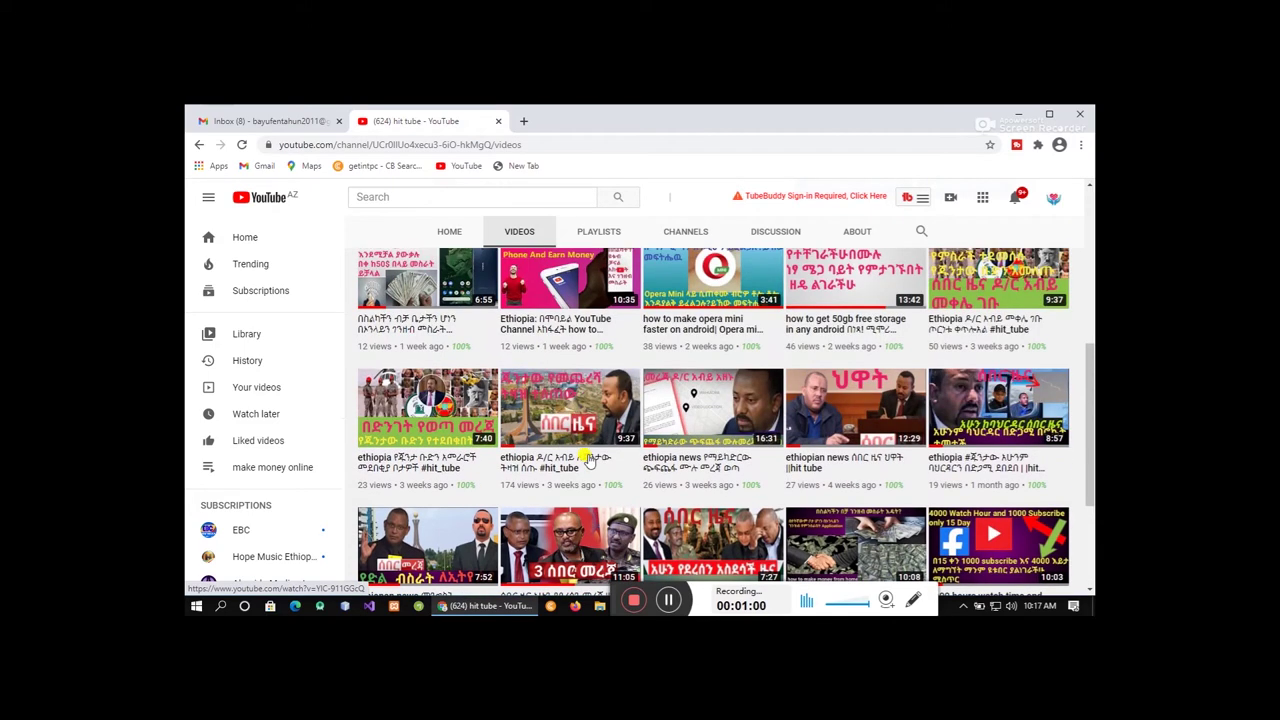
{"action": "scroll", "coordinate": [590, 460], "scroll_direction": "up", "scroll_amount": 2}
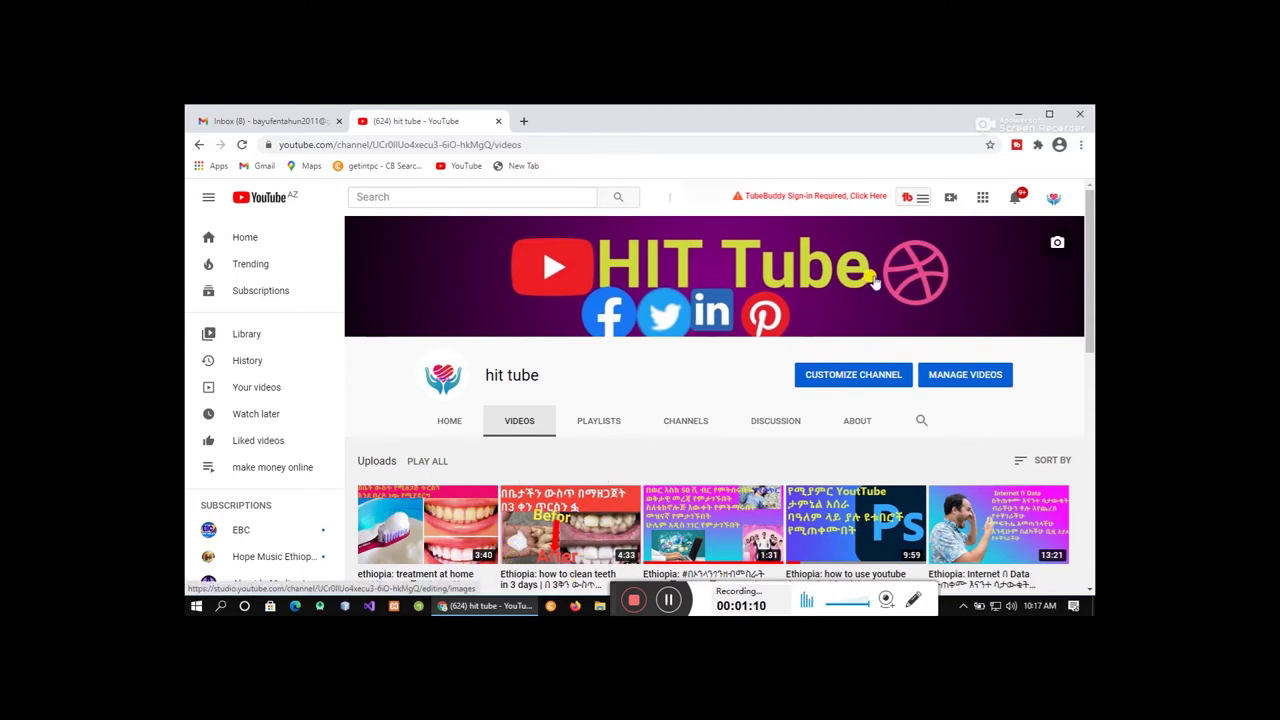
{"action": "left_click", "coordinate": [1018, 116]}
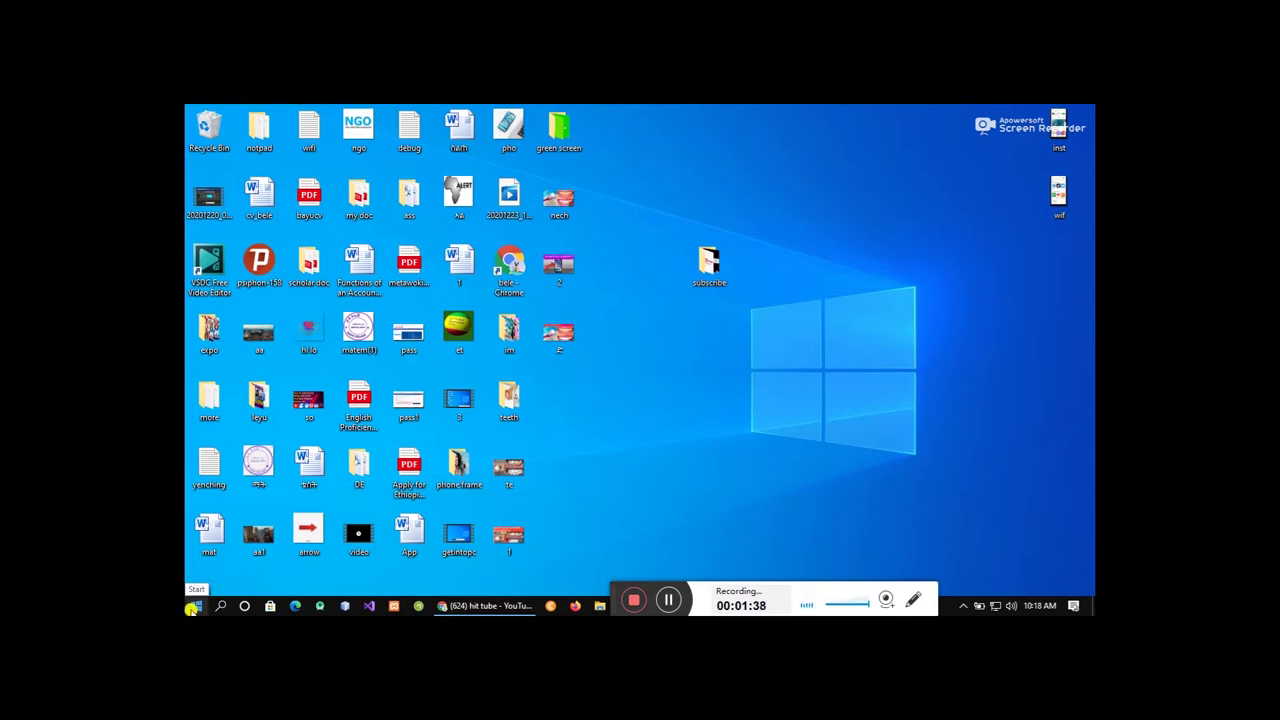
Search Windows for "Defragment And Optimize Drive" and open the Defragment and Optimize Drives tool.
{"action": "left_click", "coordinate": [193, 606]}
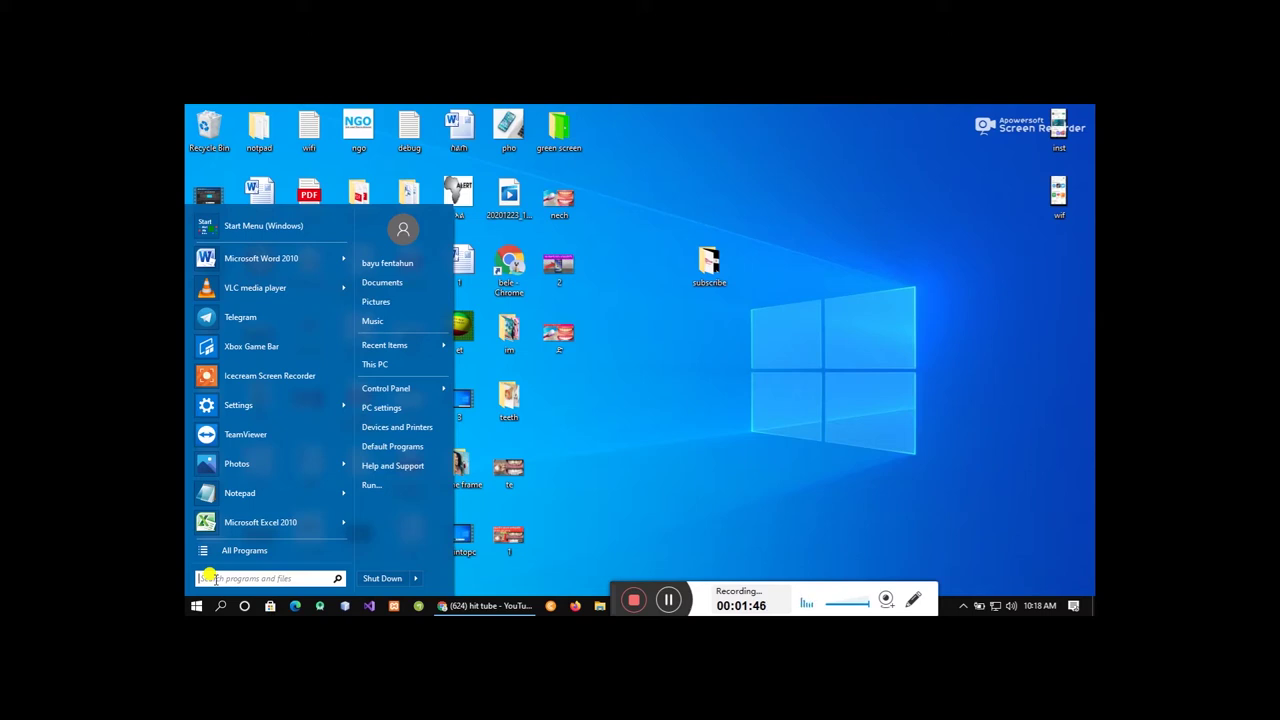
{"action": "type", "text": "Defragment And Optimize Drive"}
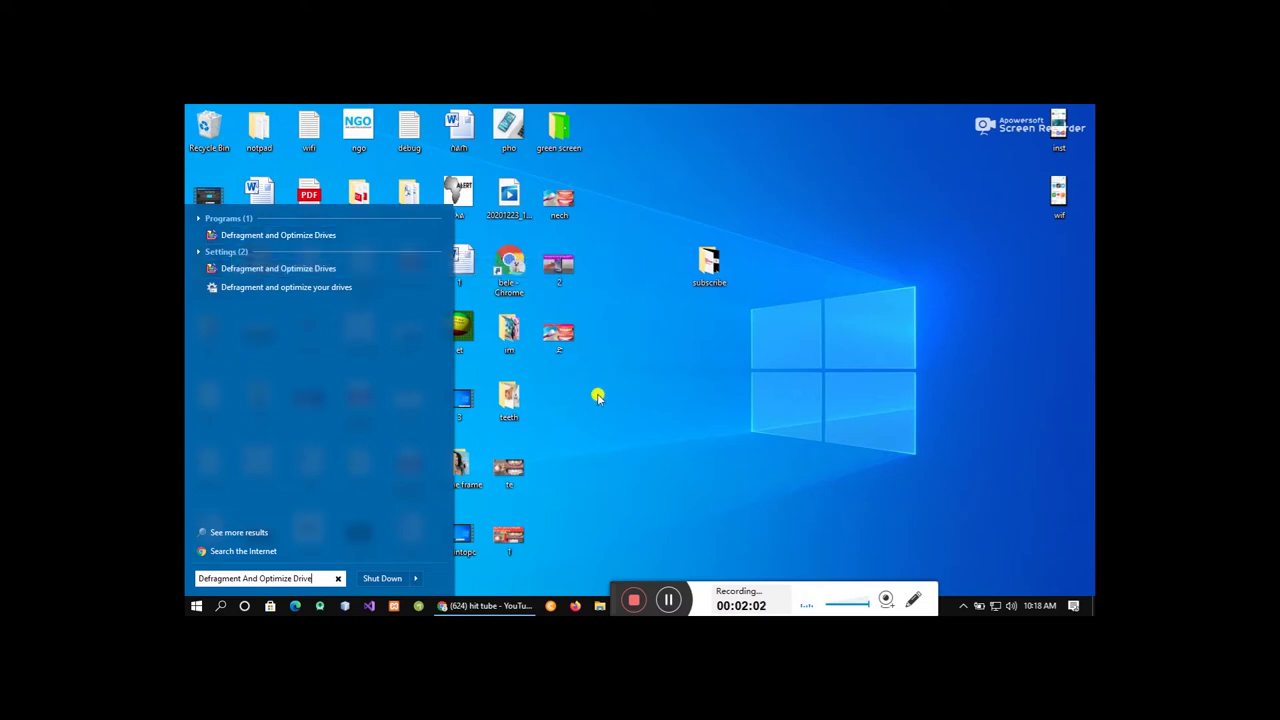
{"action": "left_click", "coordinate": [287, 236]}
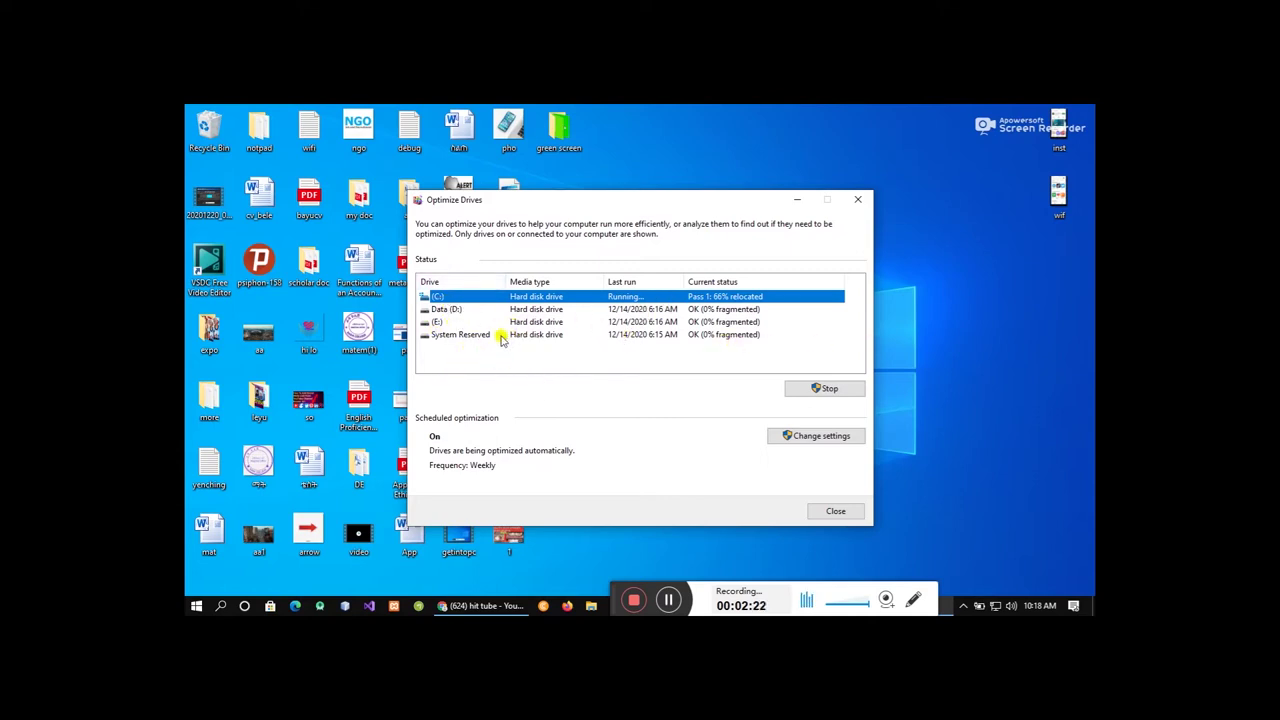
Examine the optimization status and available actions for drive C: and the Data (D:) drive.
{"action": "left_click", "coordinate": [456, 312]}
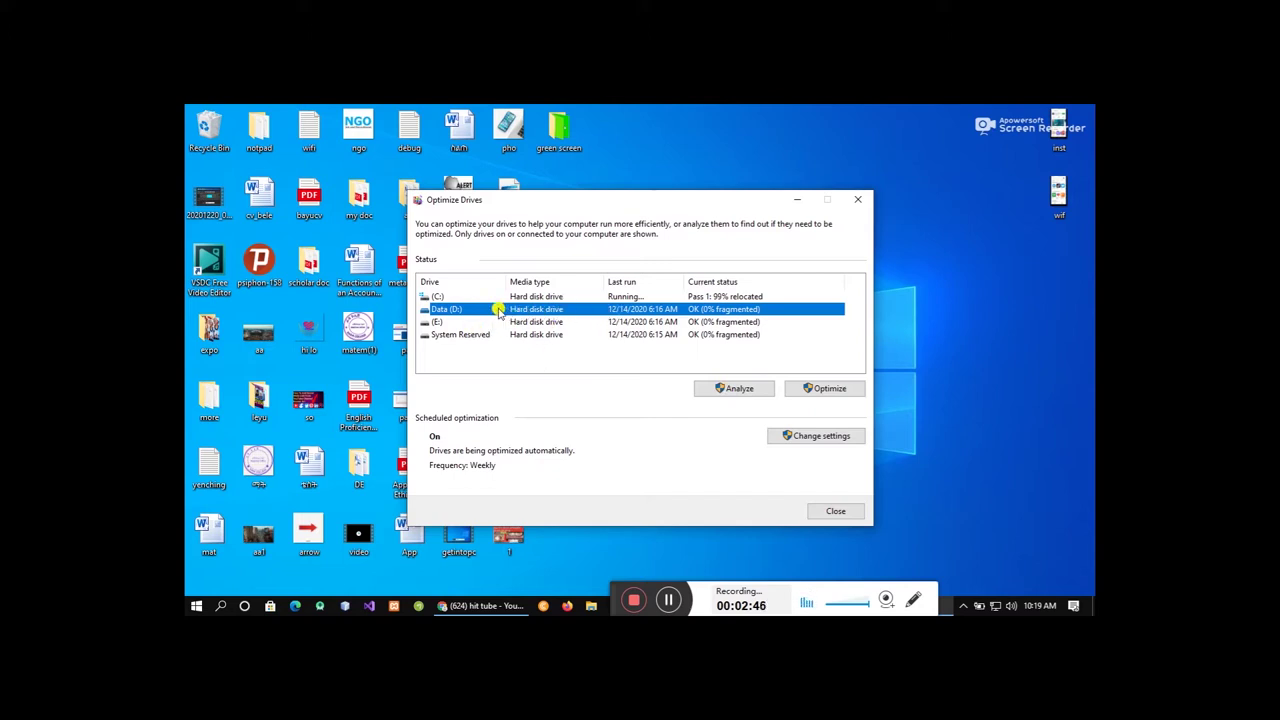
{"action": "left_click", "coordinate": [484, 296]}
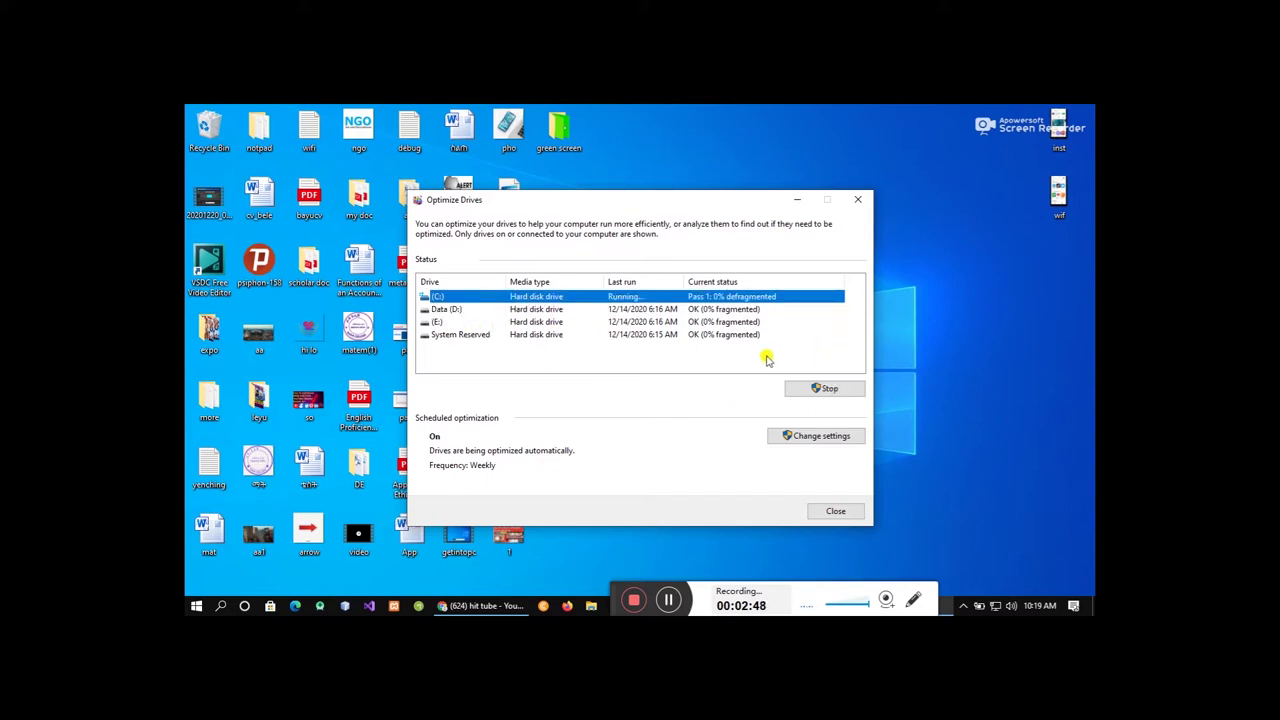
{"action": "left_click", "coordinate": [474, 311]}
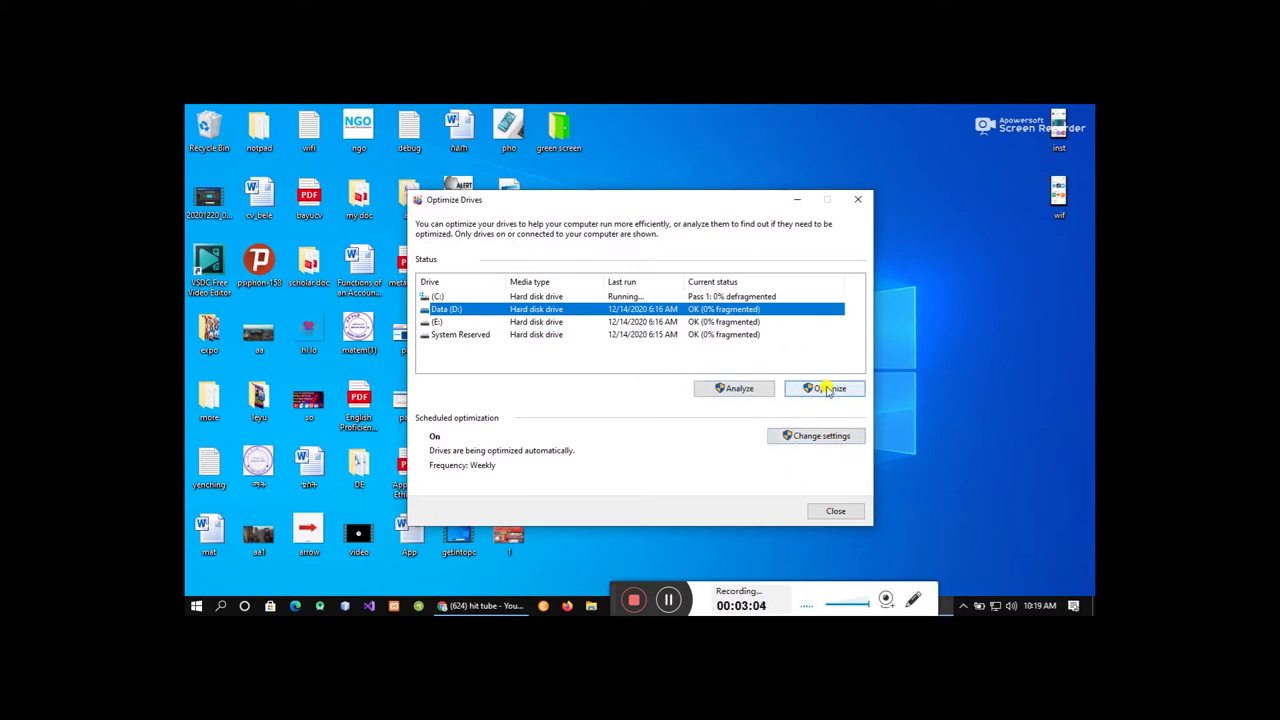
{"action": "left_click", "coordinate": [490, 297]}
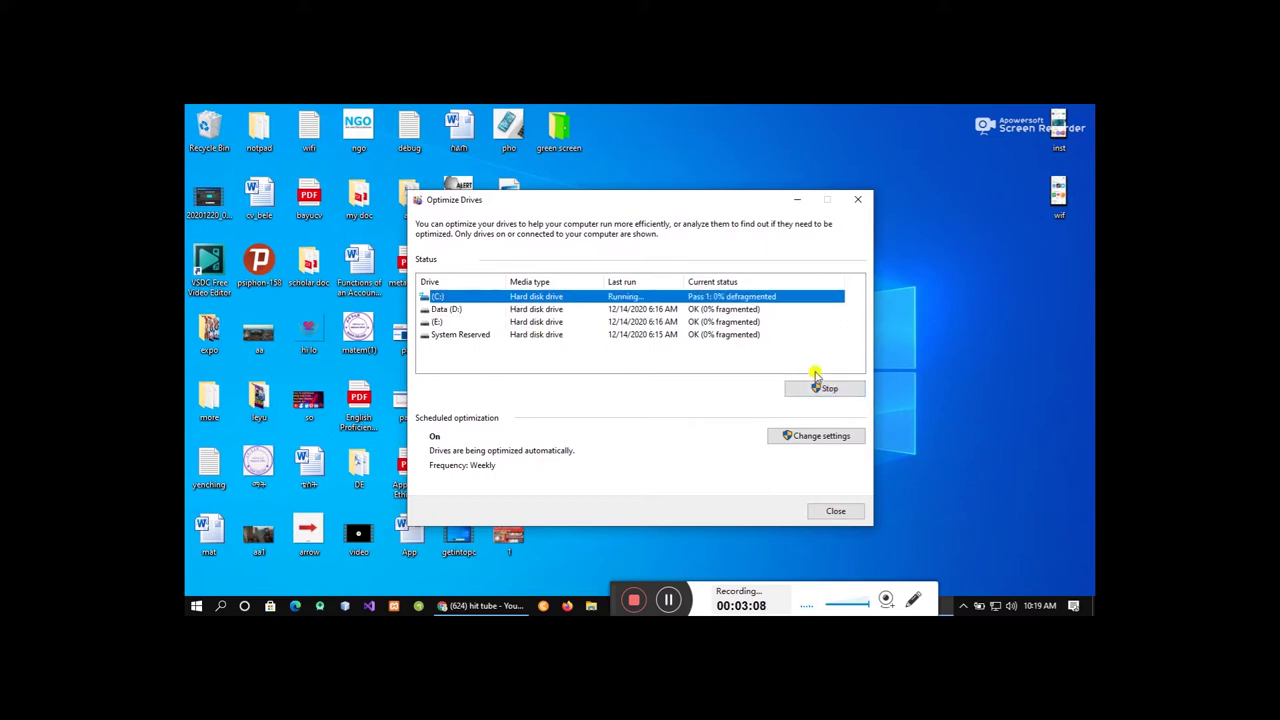
{"action": "left_click", "coordinate": [480, 310]}
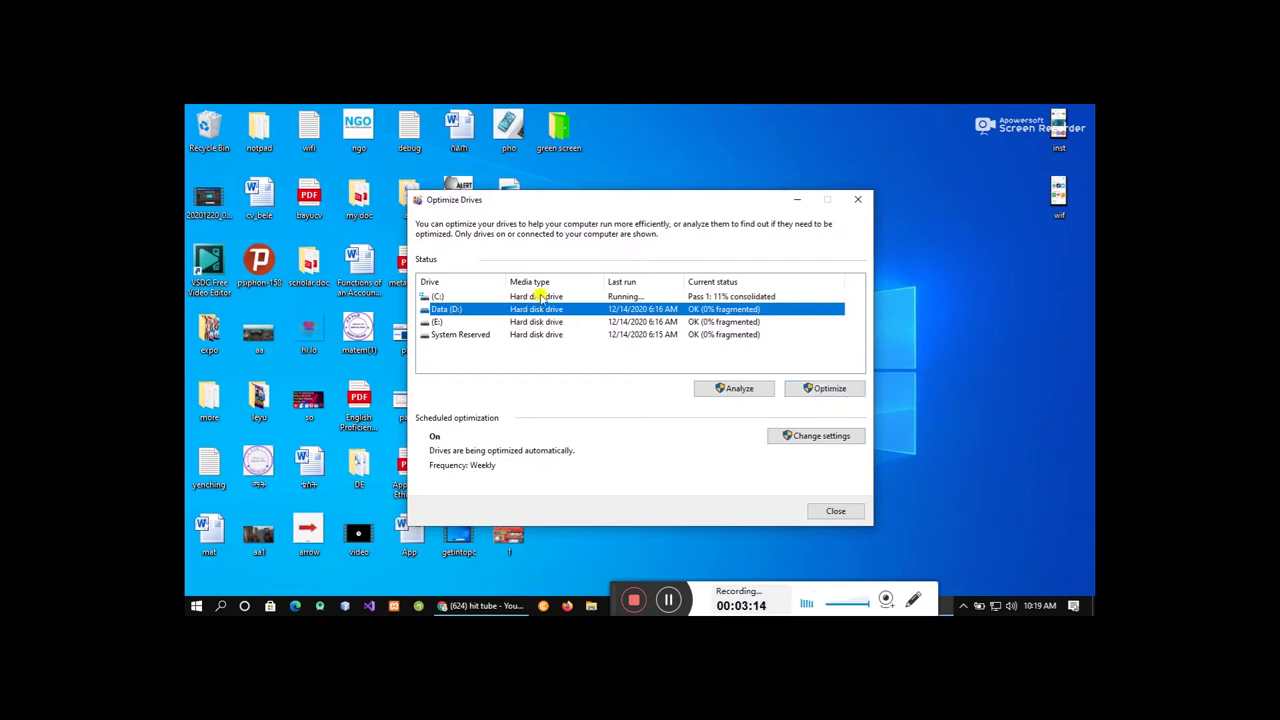
{"action": "left_click", "coordinate": [706, 297]}
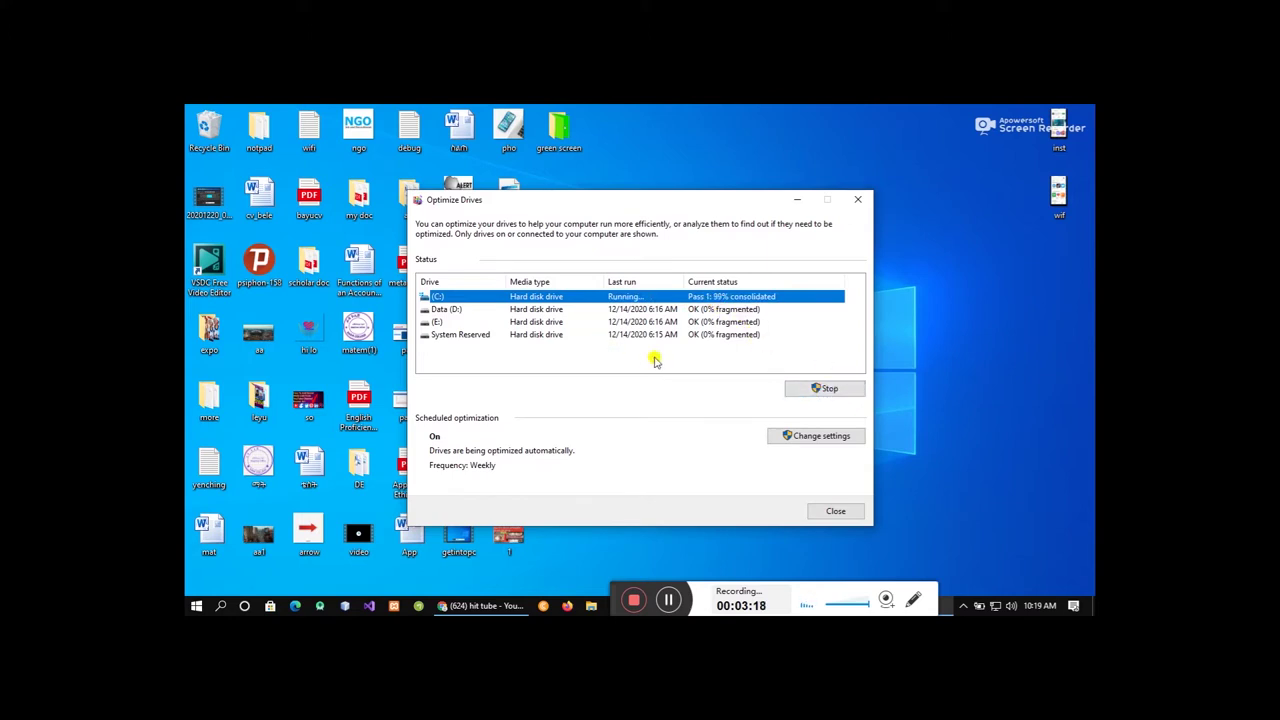
Optimize the Data (D:) drive and drive E:.
{"action": "left_click", "coordinate": [457, 311]}
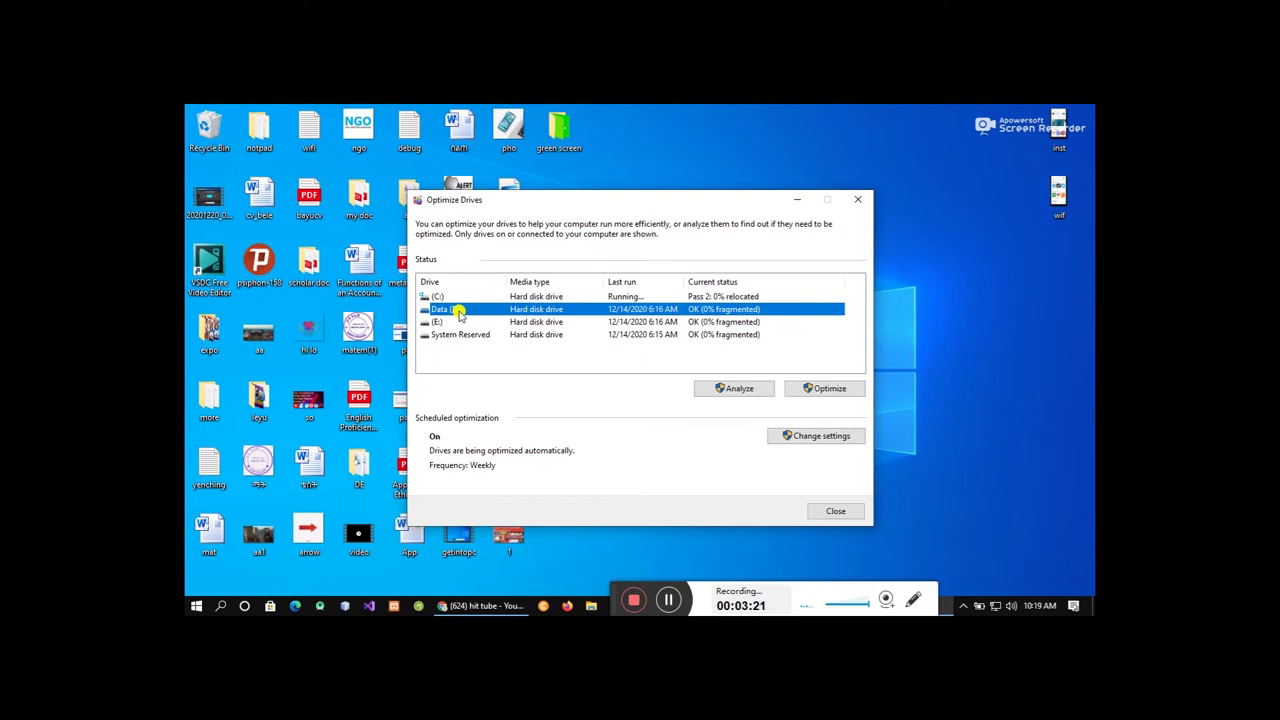
{"action": "left_click", "coordinate": [828, 389]}
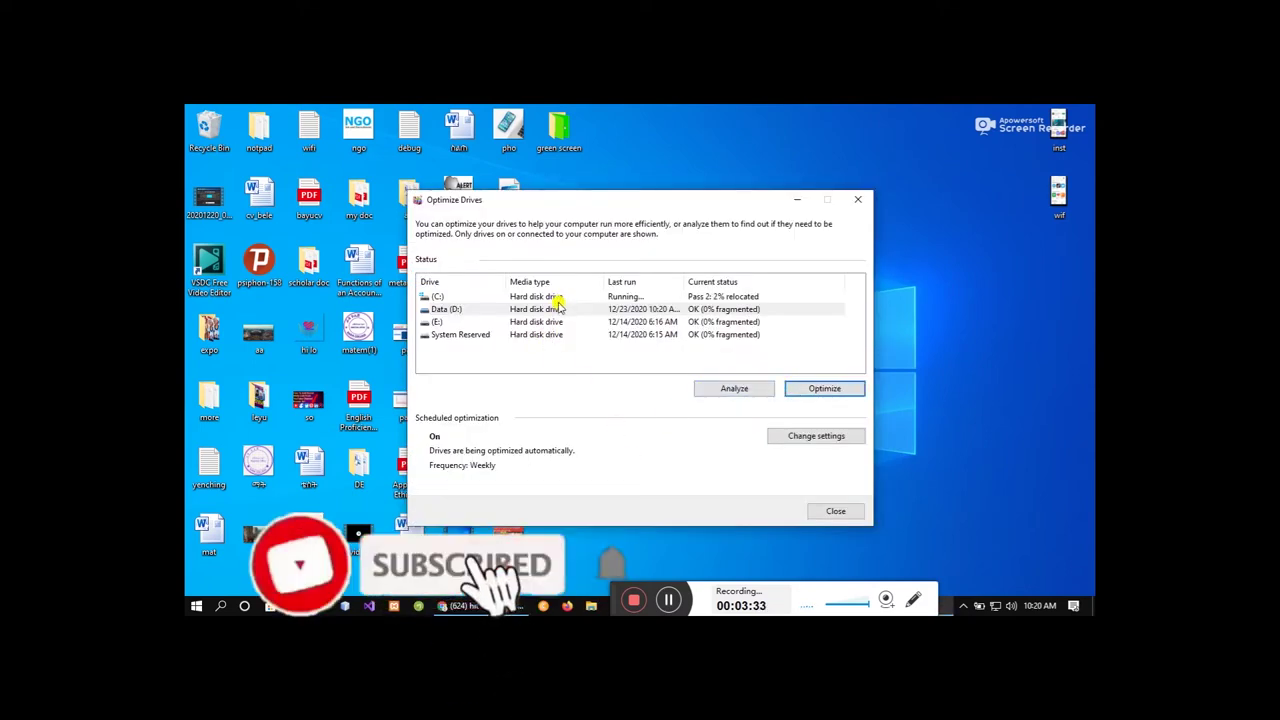
{"action": "left_click", "coordinate": [531, 312]}
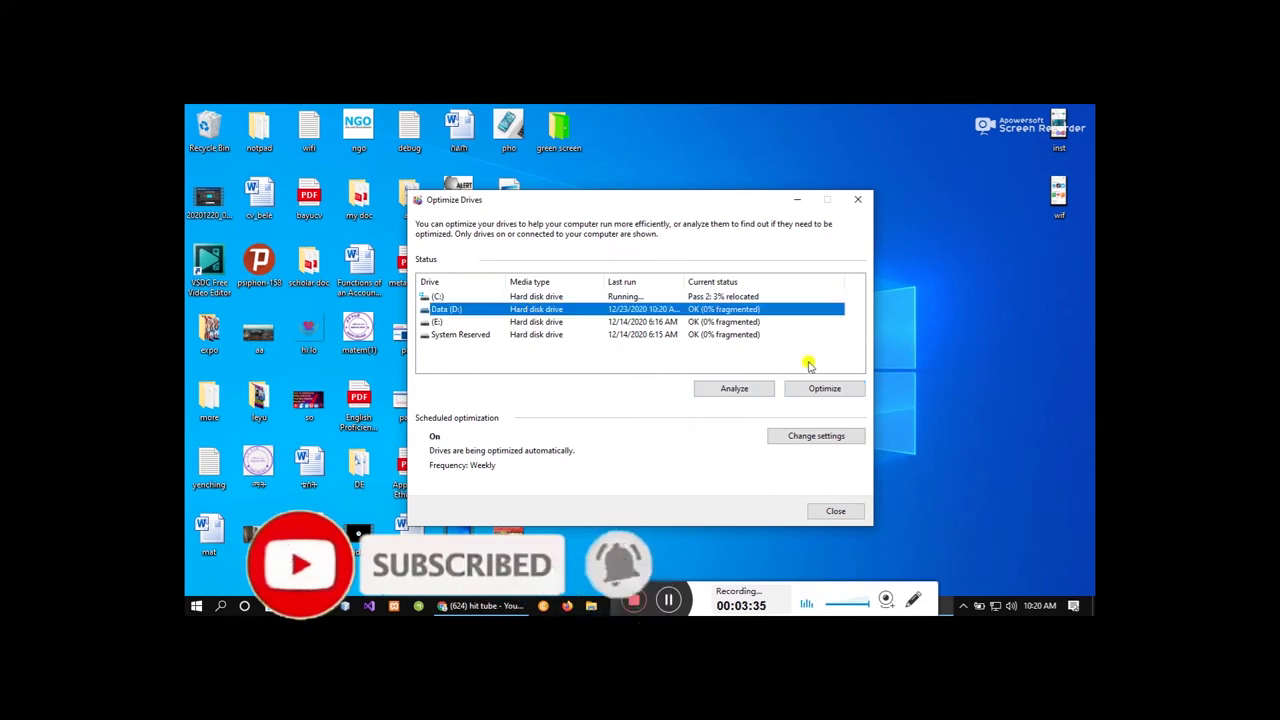
{"action": "left_click", "coordinate": [825, 388]}
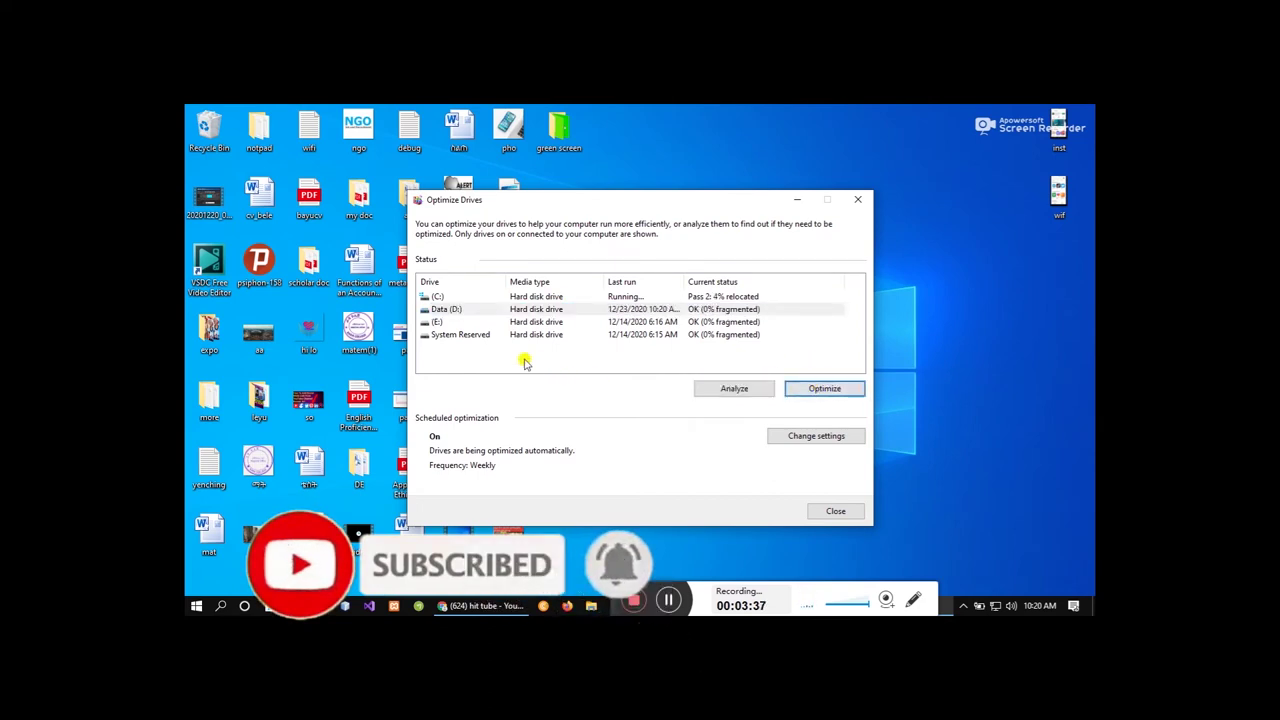
{"action": "left_click", "coordinate": [465, 321]}
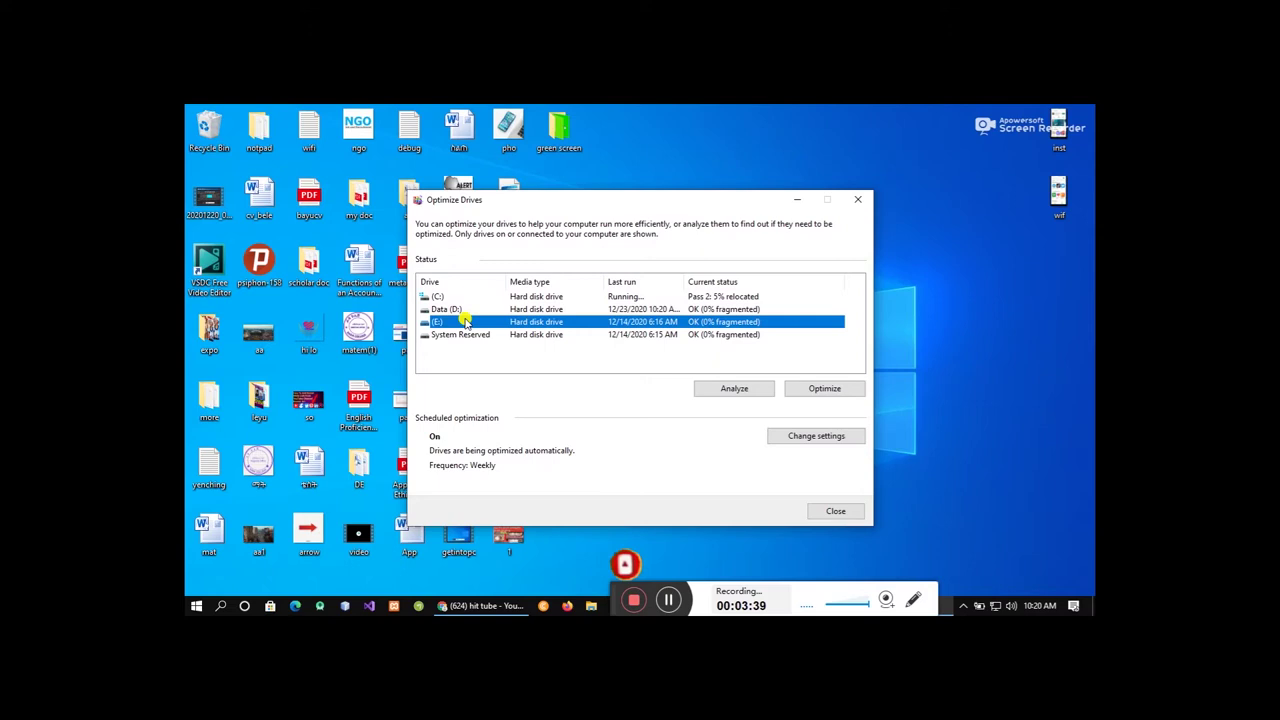
{"action": "left_click", "coordinate": [824, 388]}
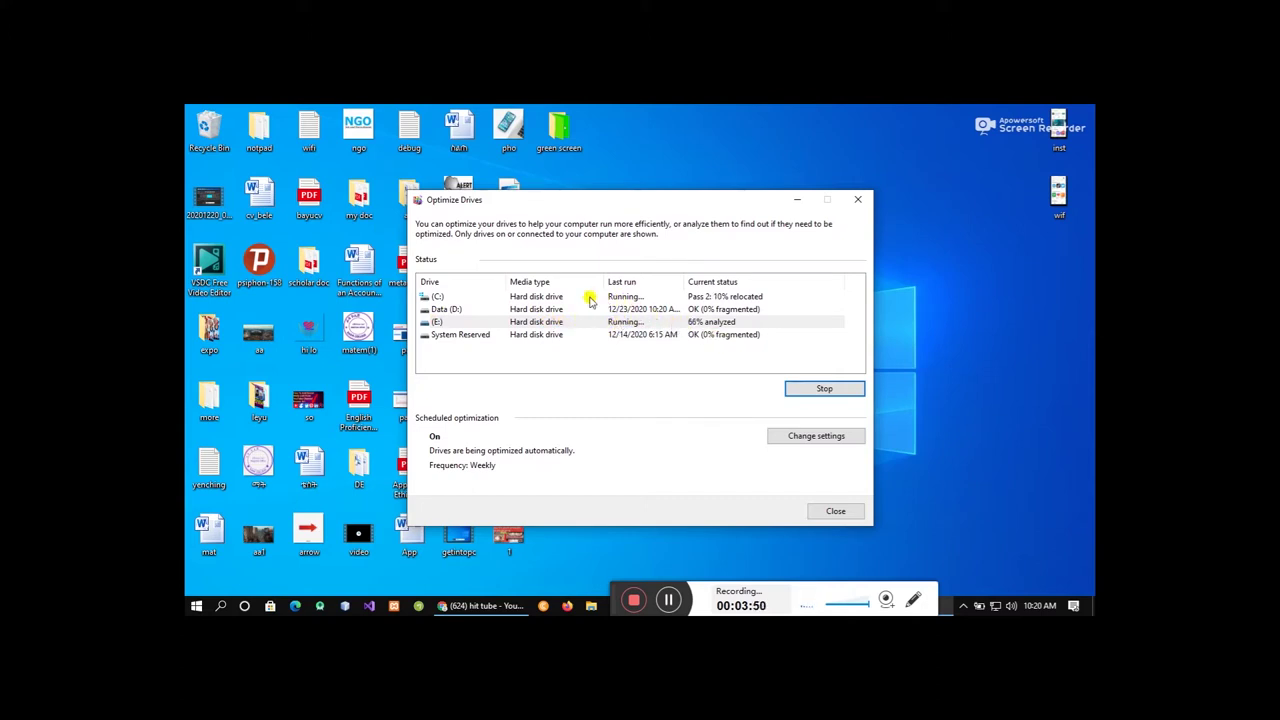
Run the optimization of the Data (D:) drive once more and close the Optimize Drives window.
{"action": "left_click", "coordinate": [638, 310]}
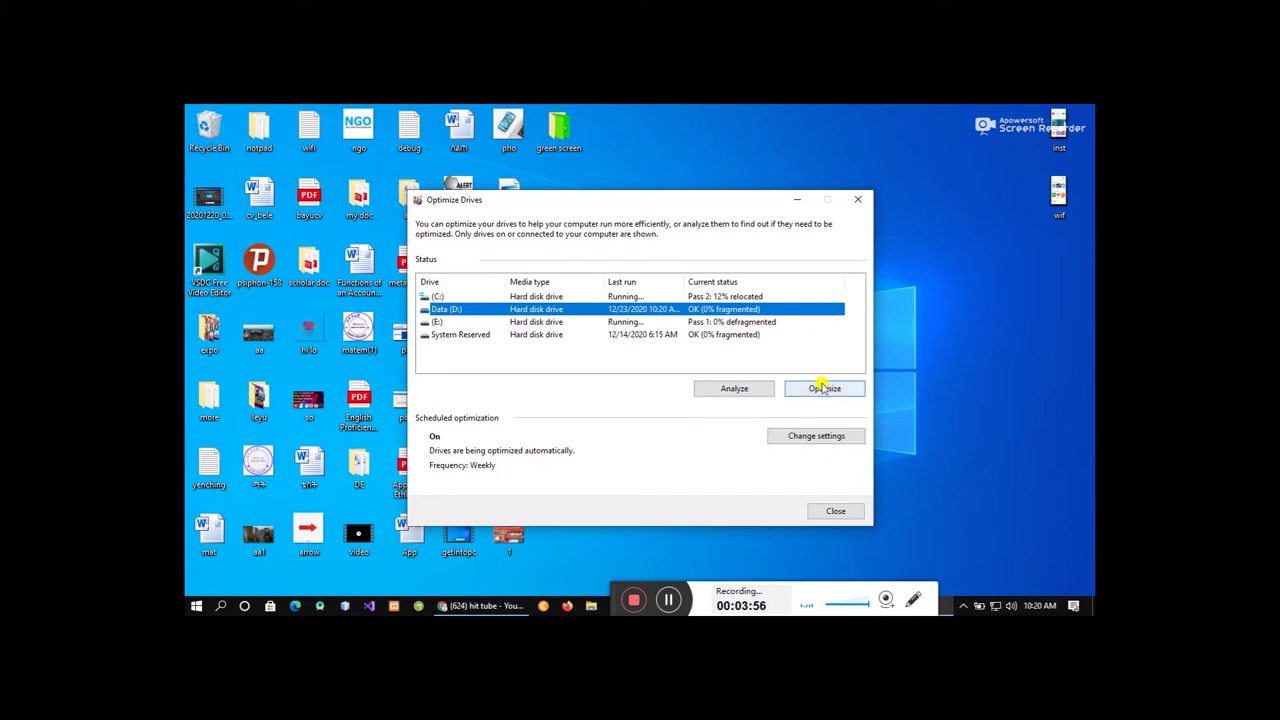
{"action": "left_click", "coordinate": [825, 390]}
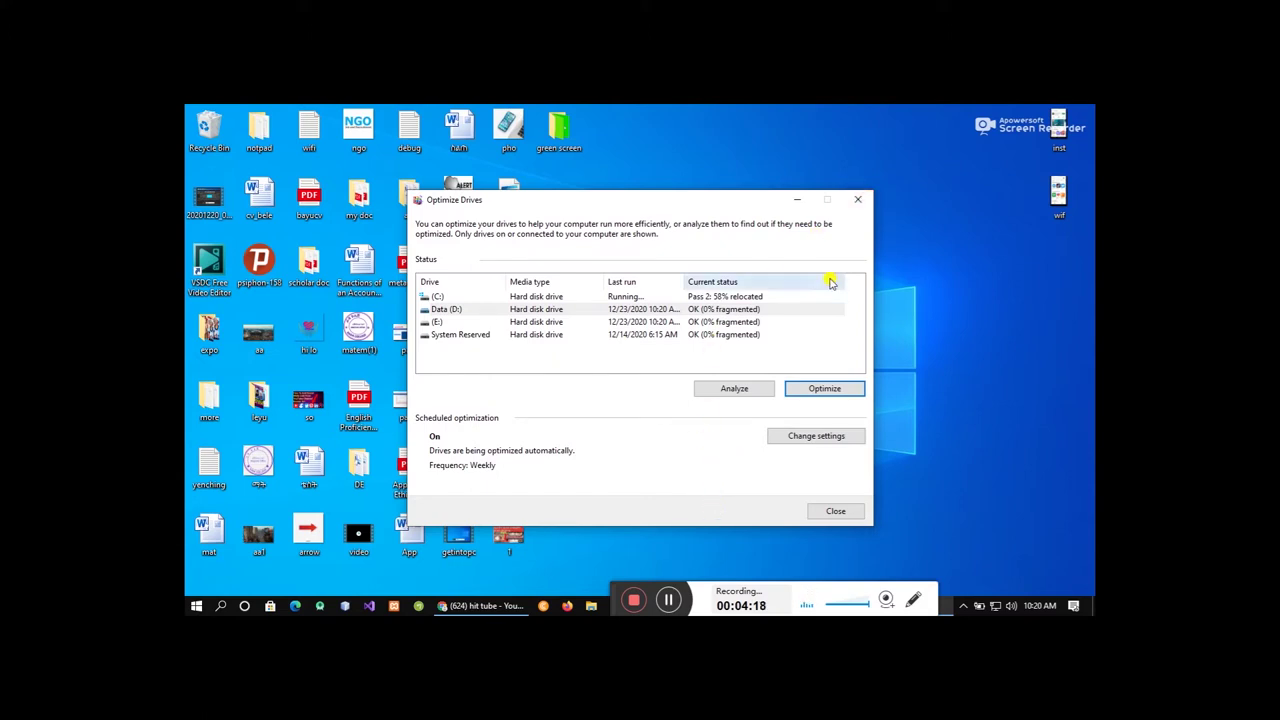
{"action": "left_click", "coordinate": [858, 202]}
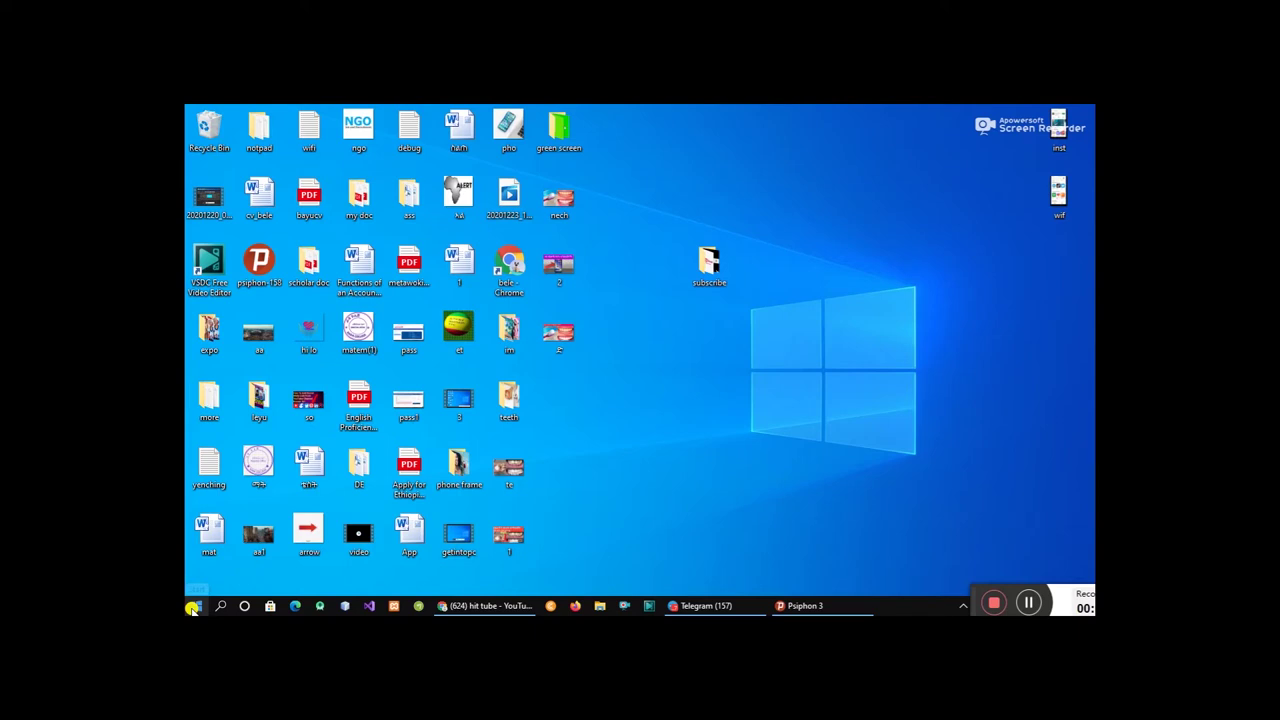
{"action": "left_click", "coordinate": [195, 606]}
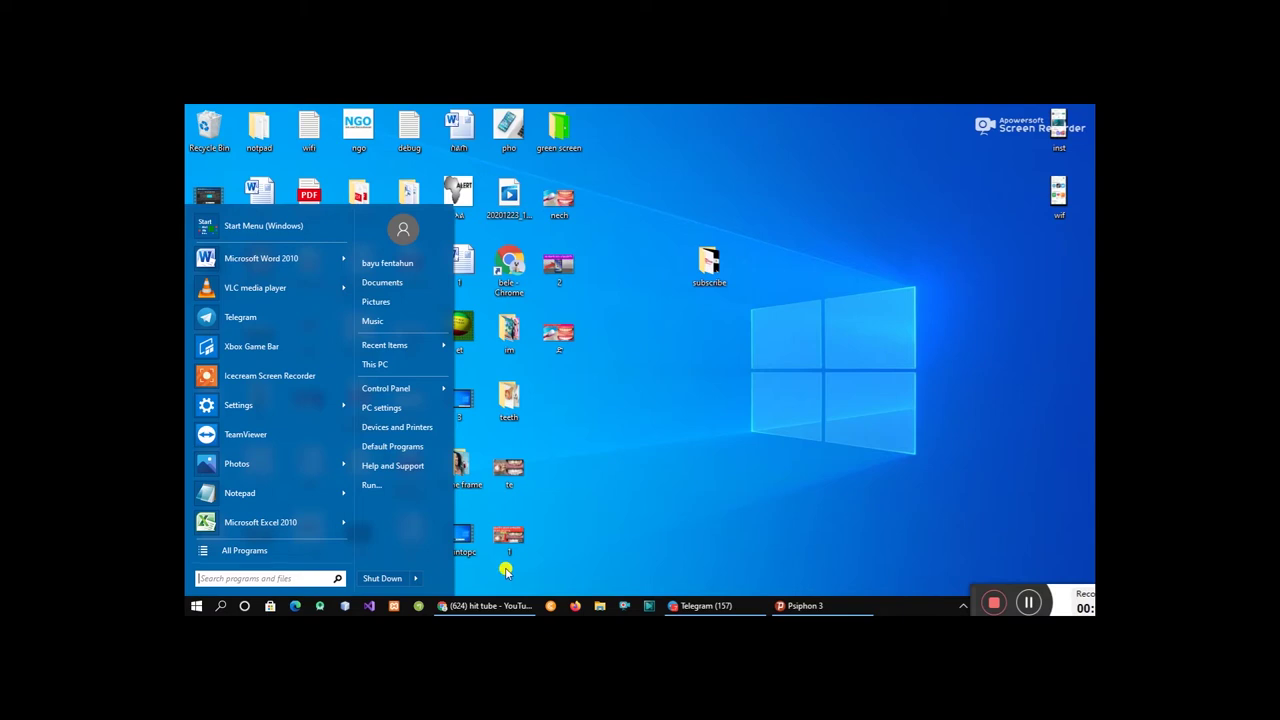
{"action": "key", "text": "super+r"}
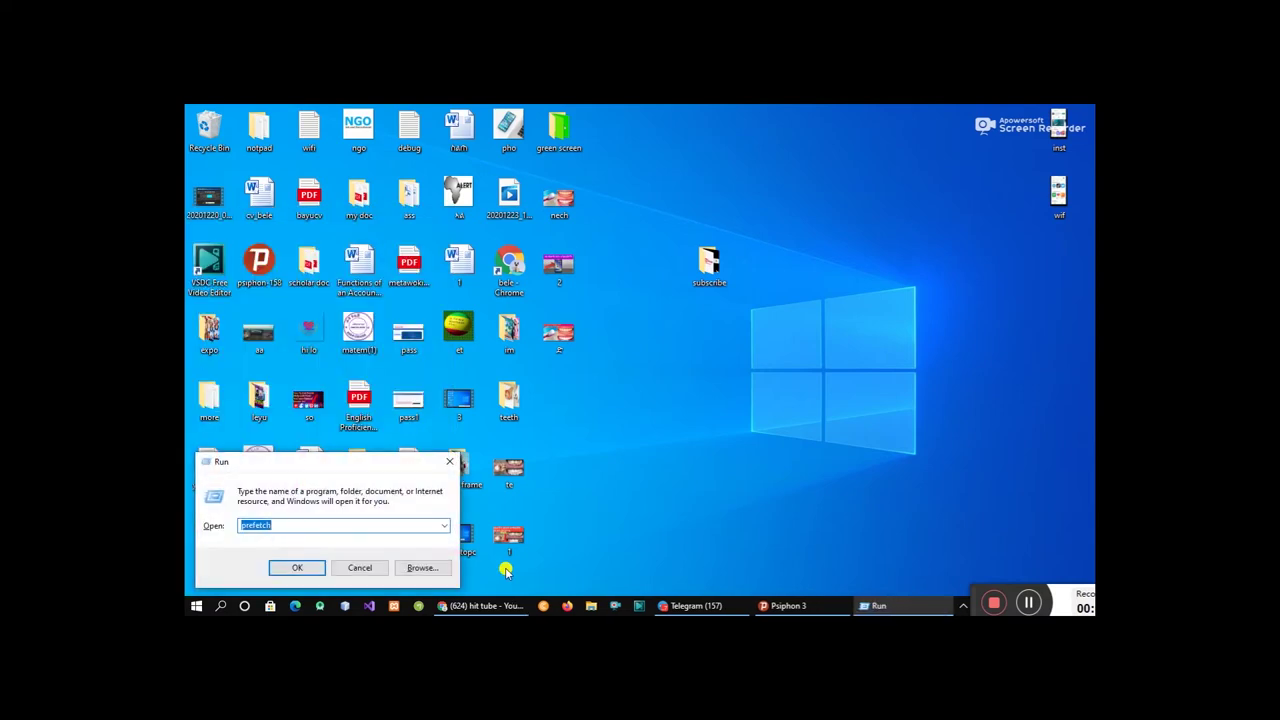
{"action": "left_click", "coordinate": [450, 463]}
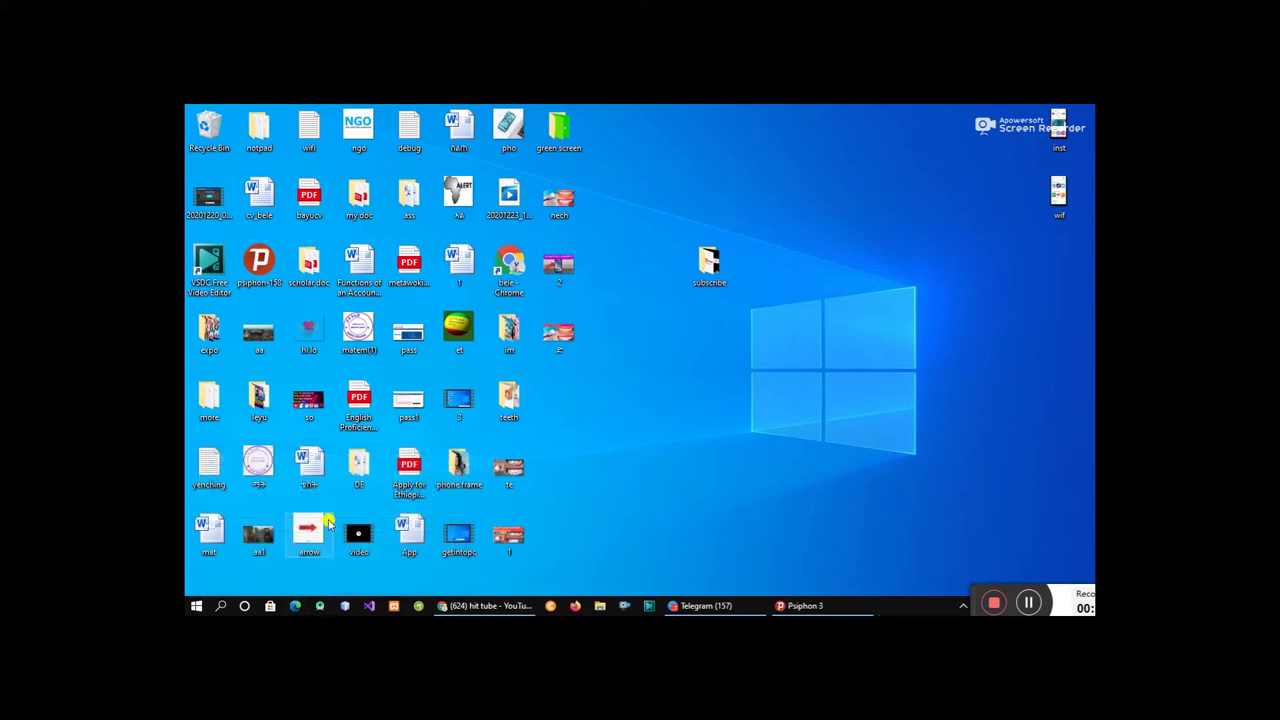
Open the Windows Temp folder by running the command temp from the Run dialog.
{"action": "left_click", "coordinate": [199, 606]}
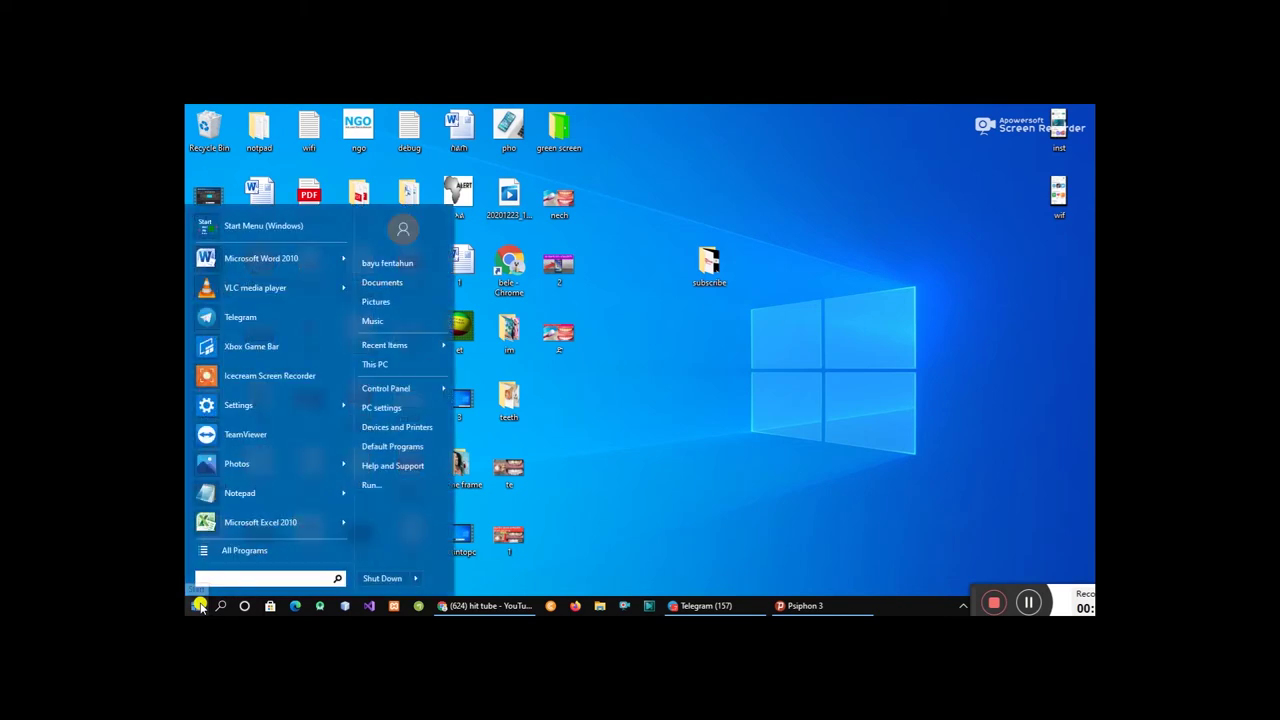
{"action": "left_click", "coordinate": [366, 488]}
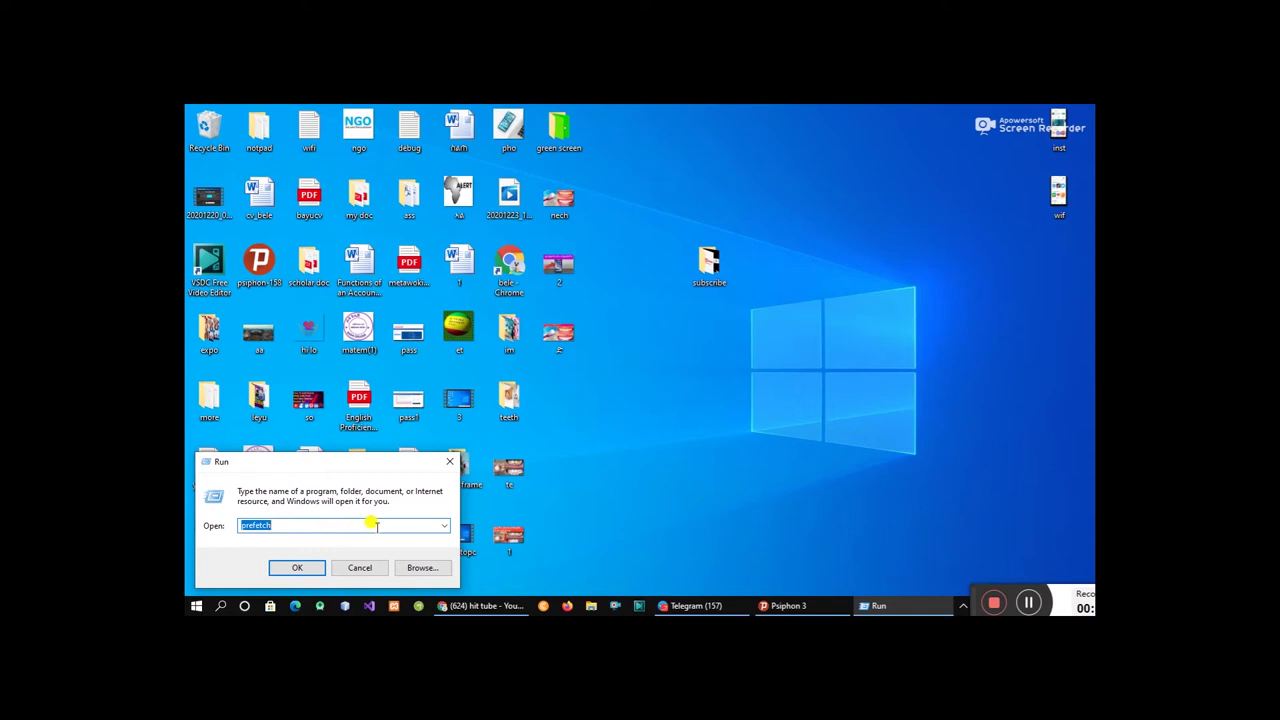
{"action": "left_click_drag", "start_coordinate": [296, 524], "coordinate": [233, 525]}
{"action": "key", "text": "BackSpace"}
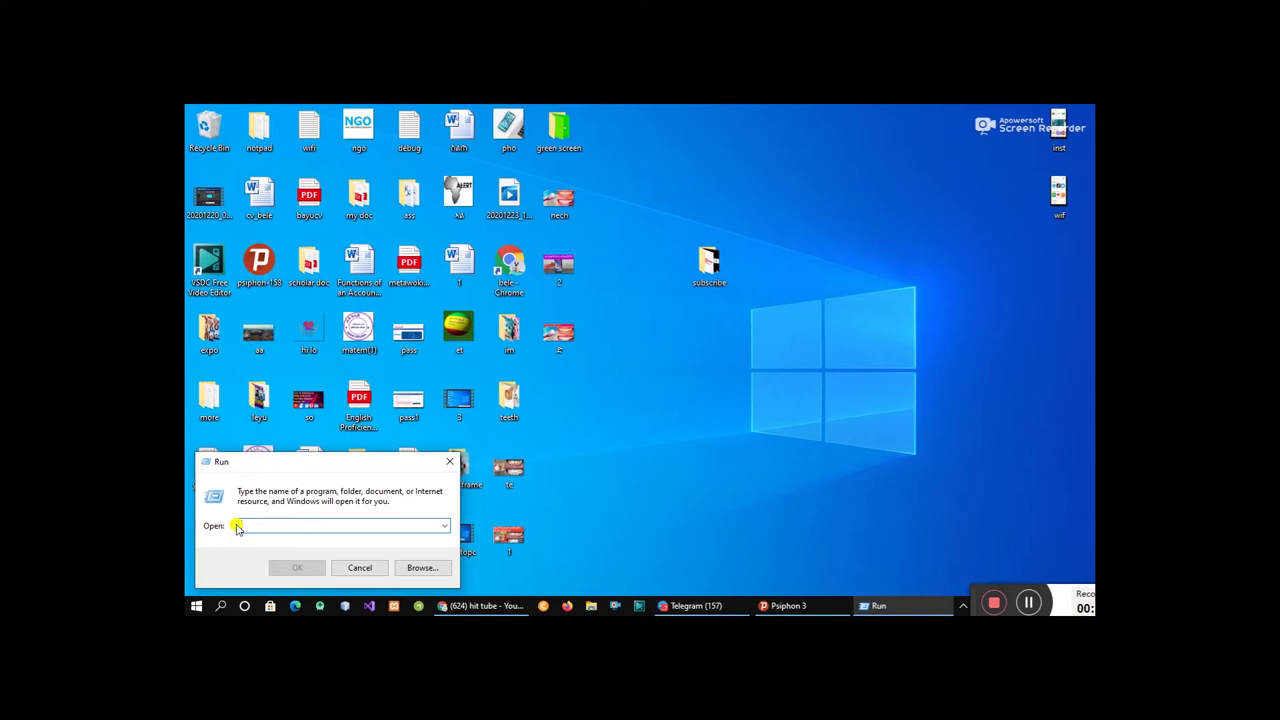
{"action": "type", "text": "t"}
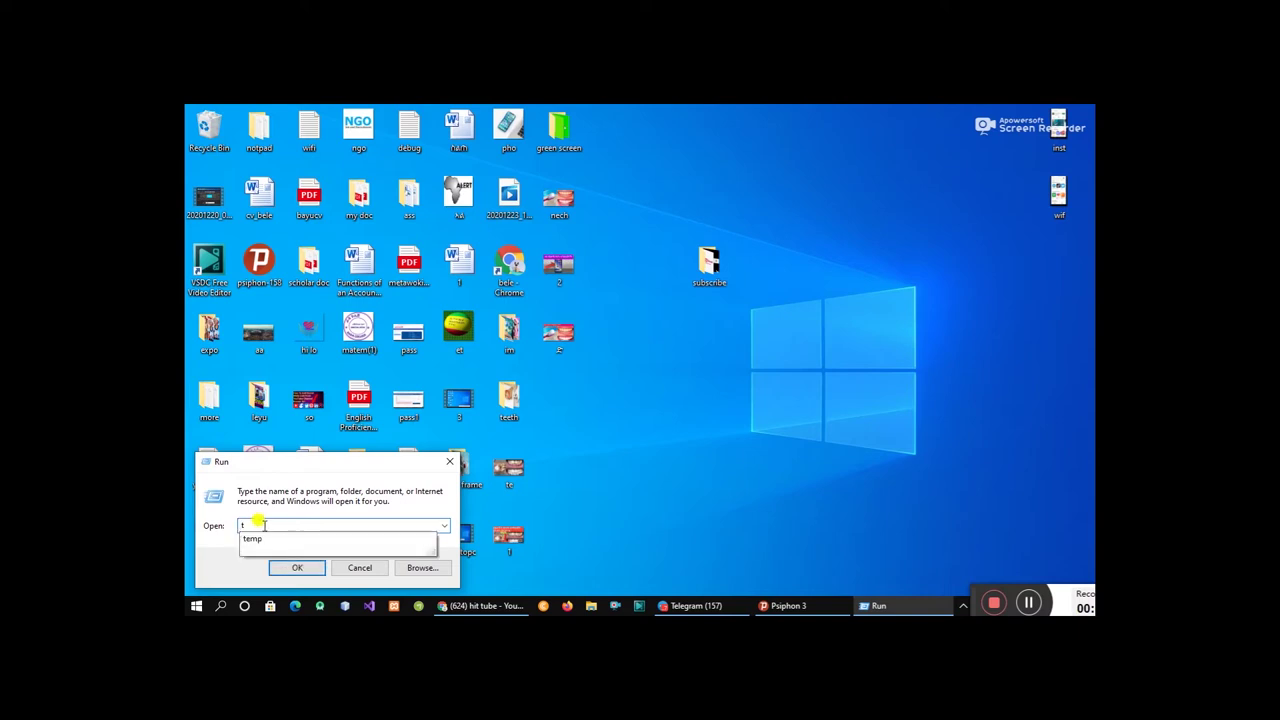
{"action": "left_click", "coordinate": [256, 540]}
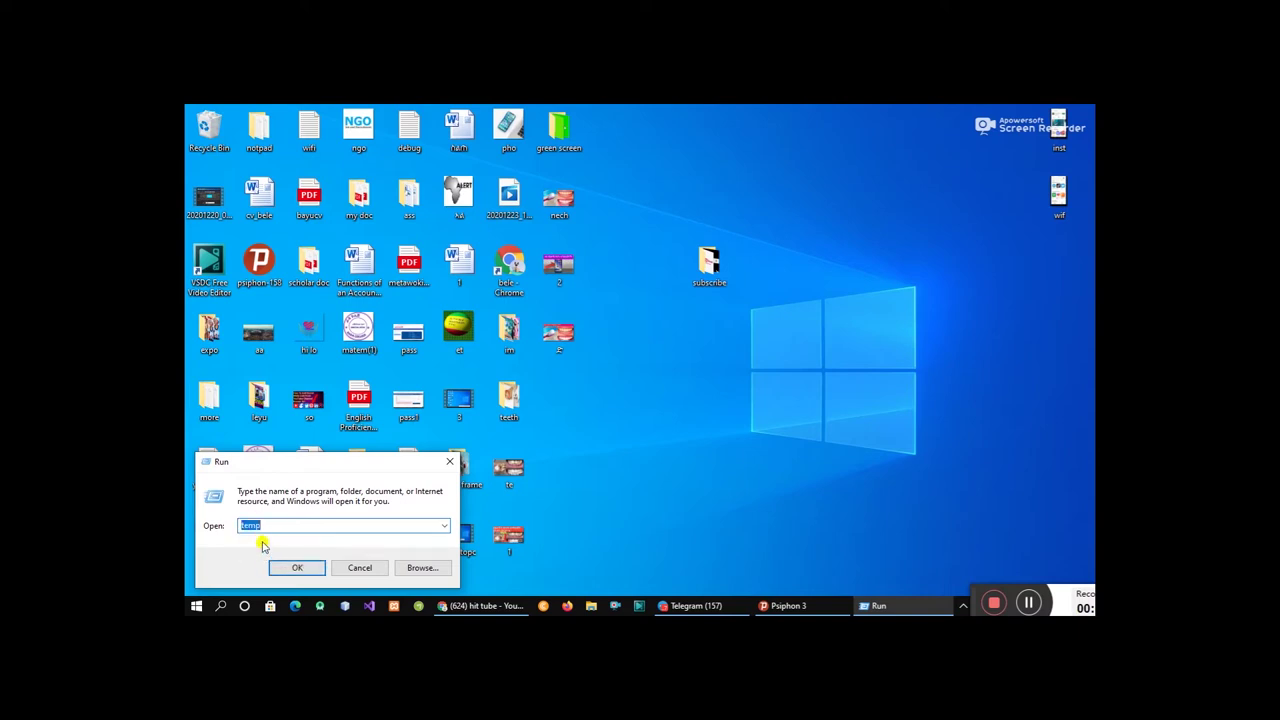
{"action": "left_click", "coordinate": [297, 567]}
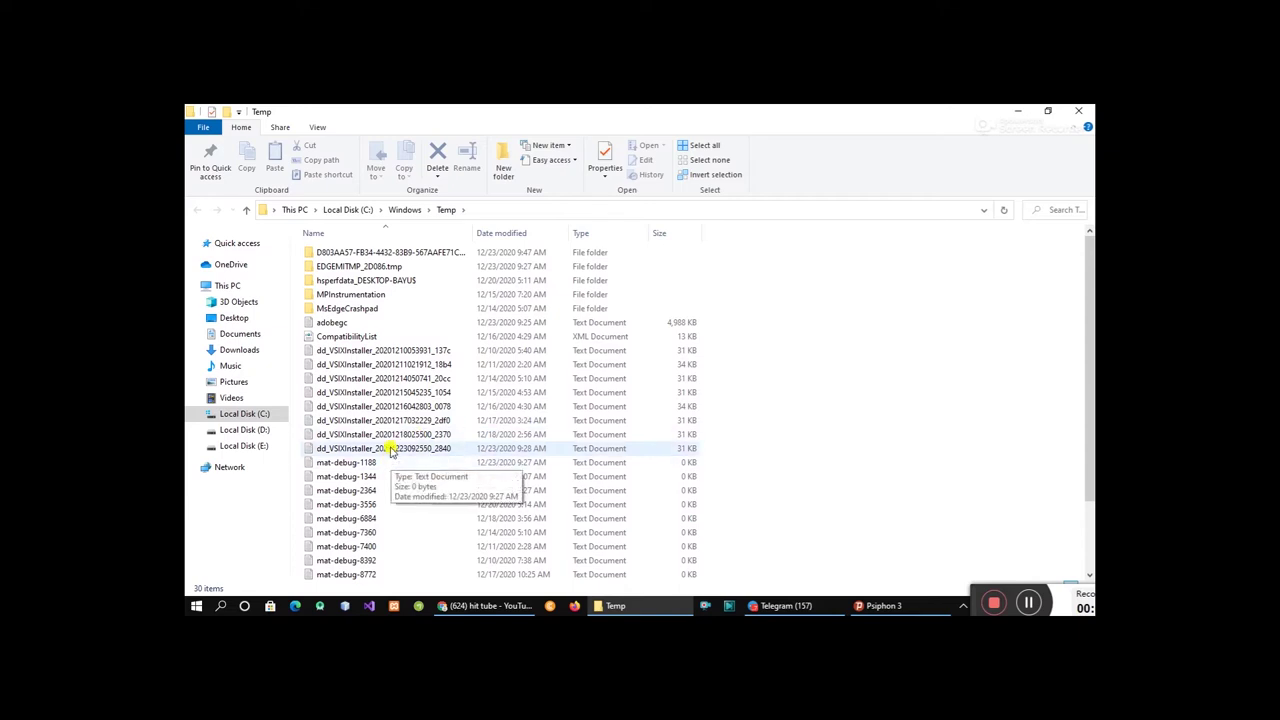
Look through the temporary files and folders stored in the Windows Temp folder.
{"action": "scroll", "coordinate": [395, 440], "scroll_direction": "down", "scroll_amount": 2}
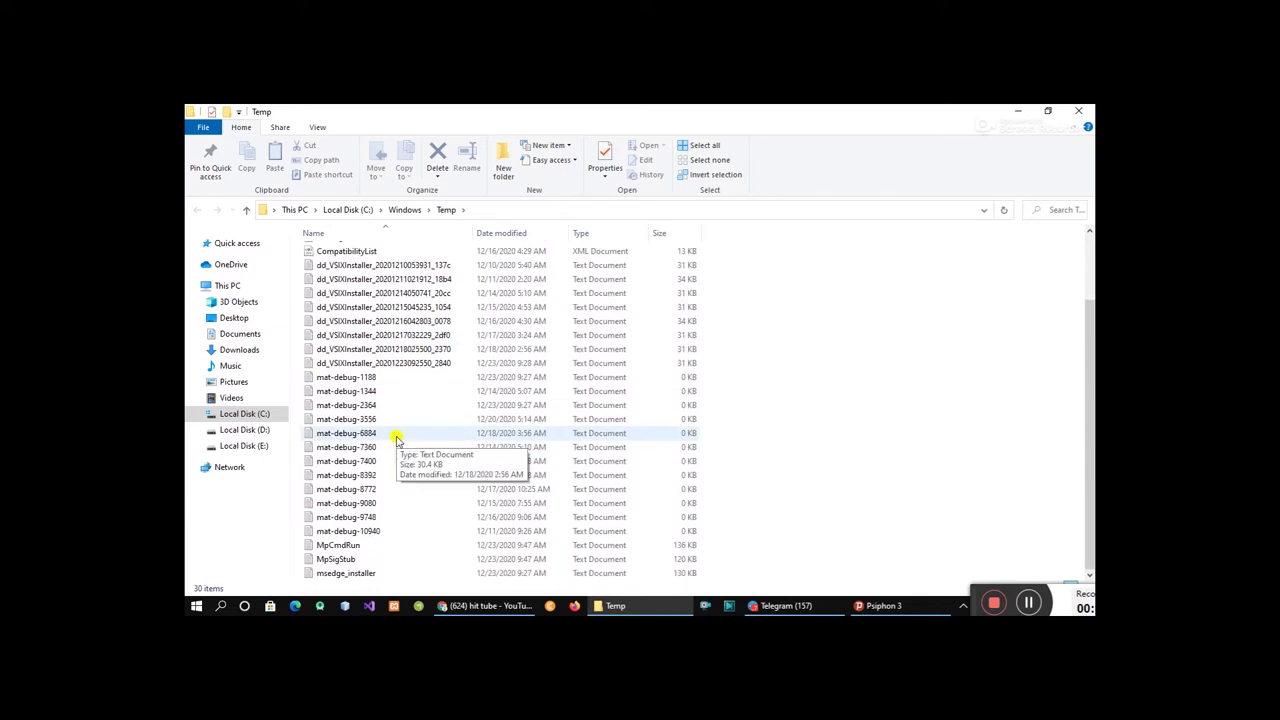
{"action": "scroll", "coordinate": [397, 438], "scroll_direction": "up", "scroll_amount": 2}
{"action": "scroll", "coordinate": [397, 438], "scroll_direction": "down", "scroll_amount": 2}
{"action": "scroll", "coordinate": [397, 438], "scroll_direction": "up", "scroll_amount": 2}
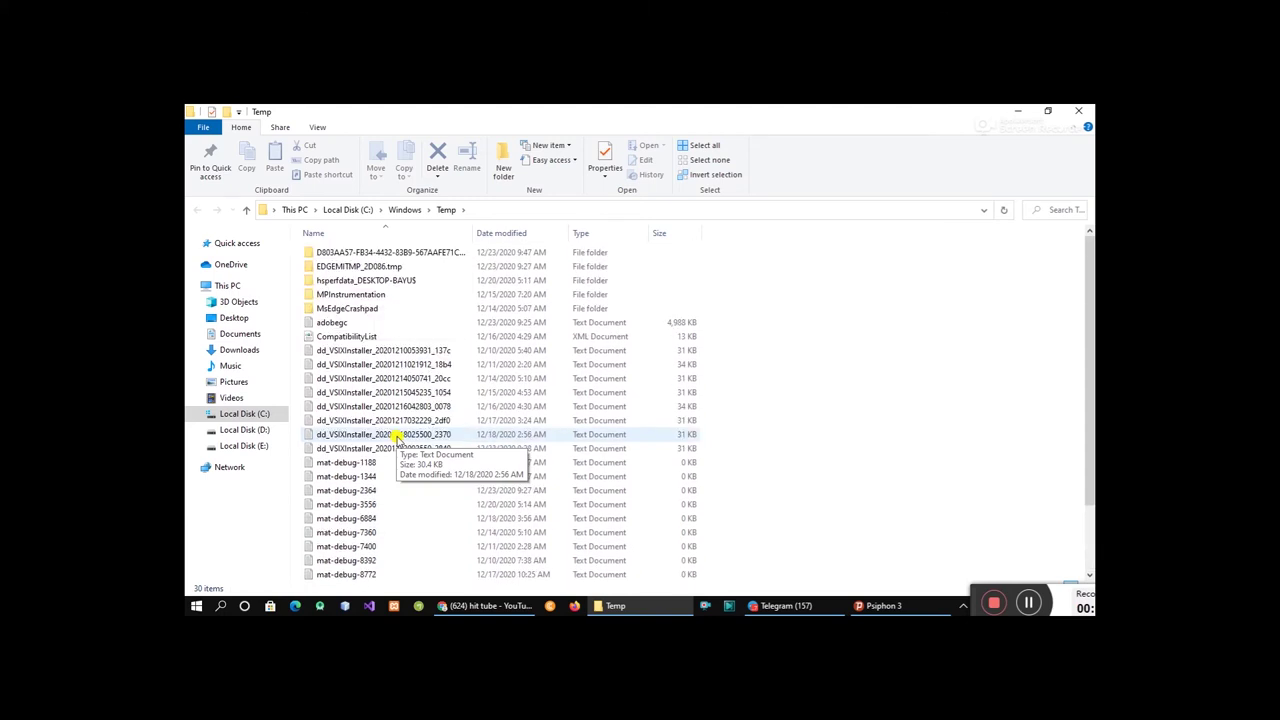
{"action": "scroll", "coordinate": [397, 438], "scroll_direction": "down", "scroll_amount": 2}
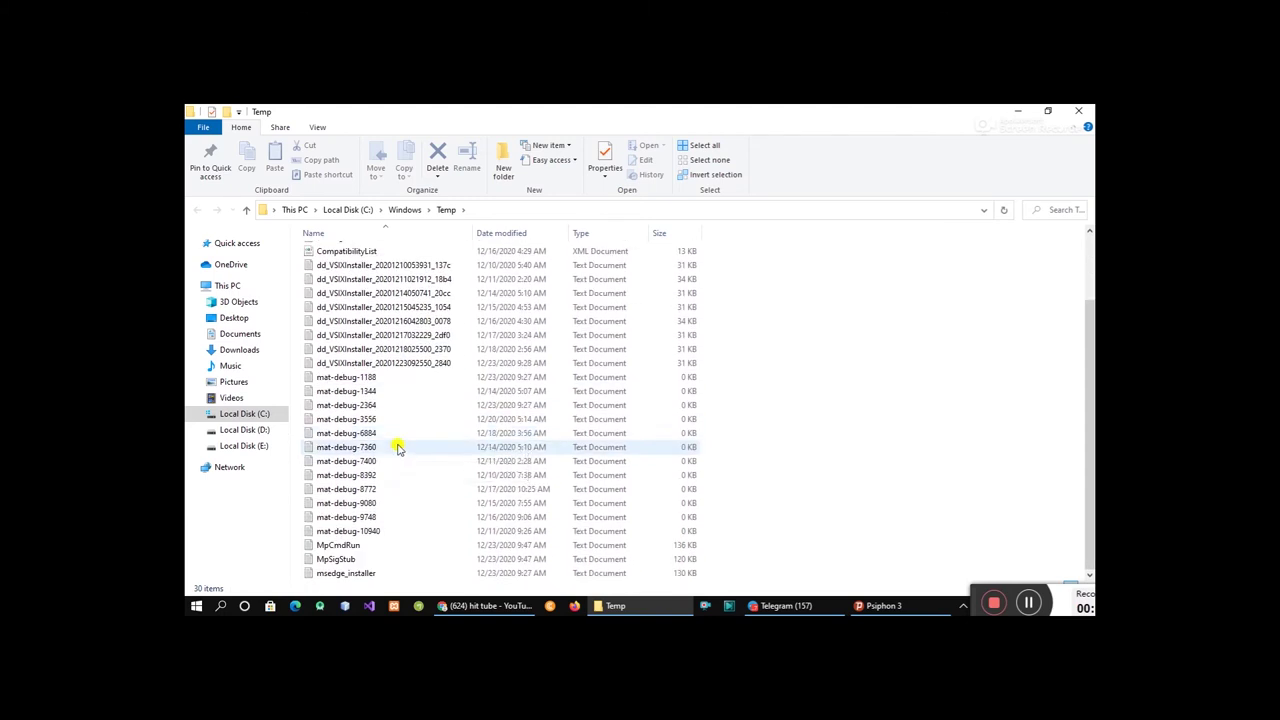
{"action": "scroll", "coordinate": [461, 421], "scroll_direction": "up", "scroll_amount": 2}
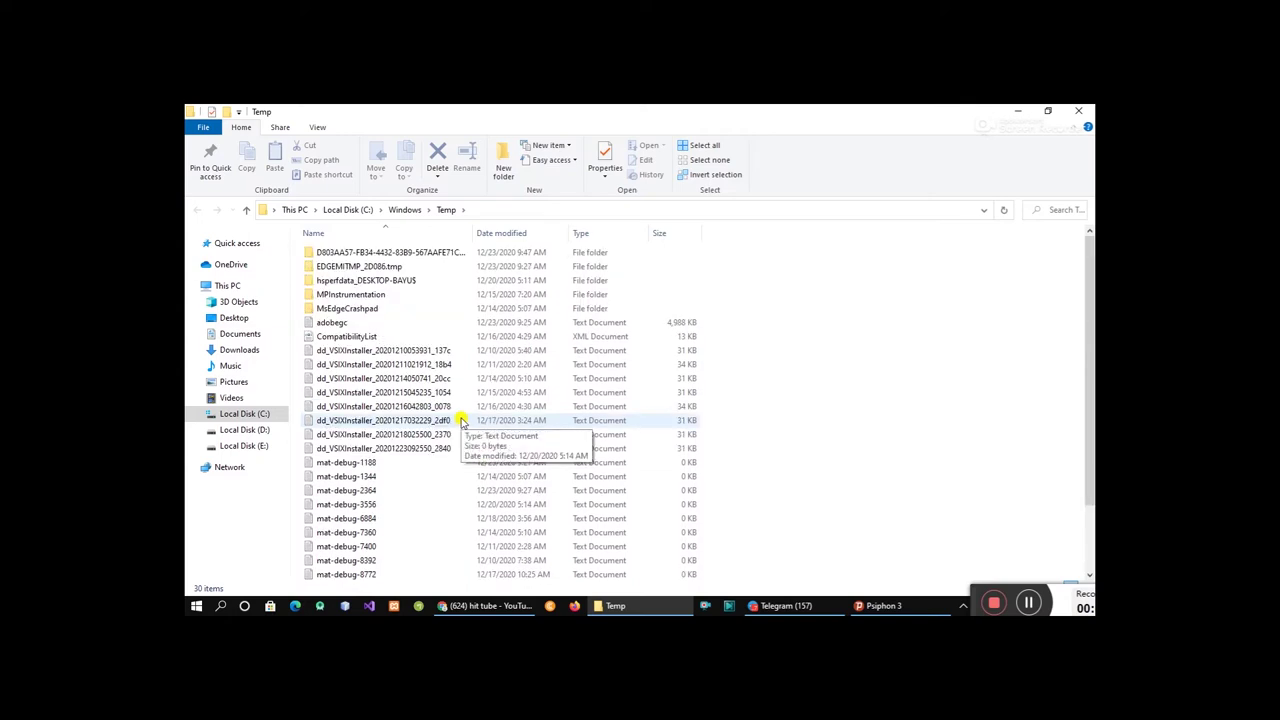
{"action": "left_click", "coordinate": [1030, 603]}
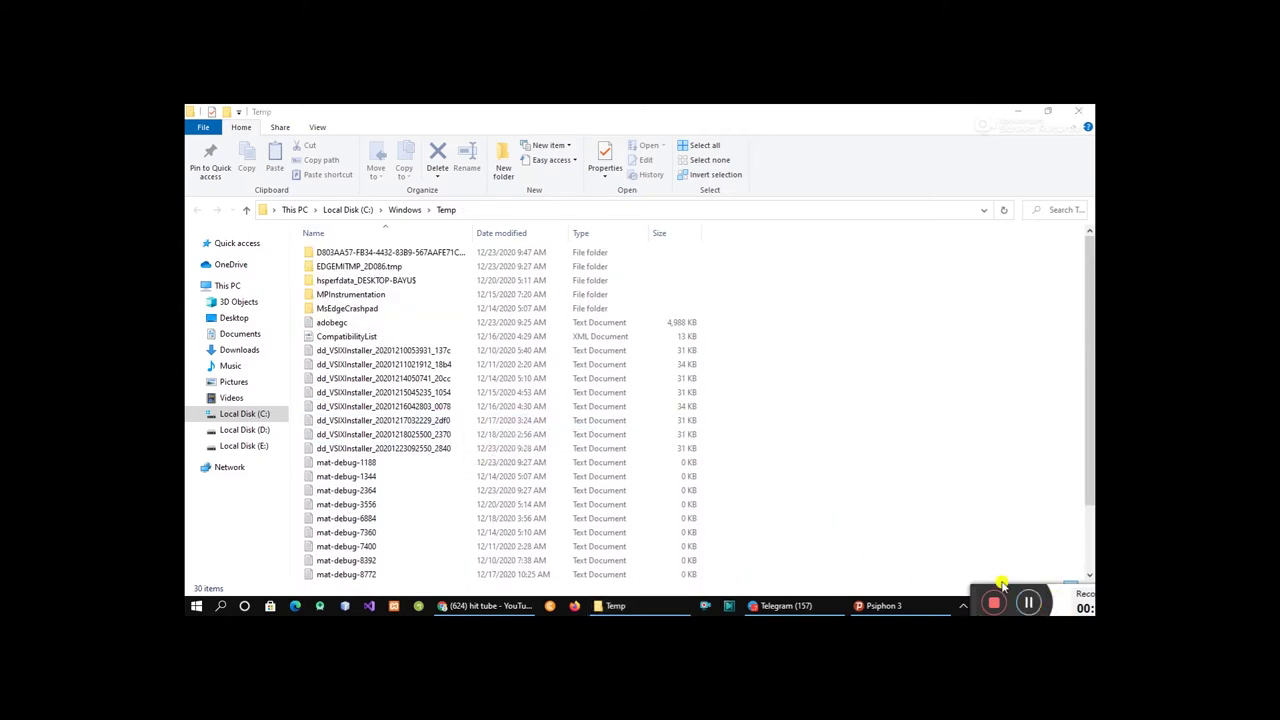
{"action": "scroll", "coordinate": [468, 446], "scroll_direction": "down", "scroll_amount": 2}
{"action": "scroll", "coordinate": [468, 446], "scroll_direction": "up", "scroll_amount": 2}
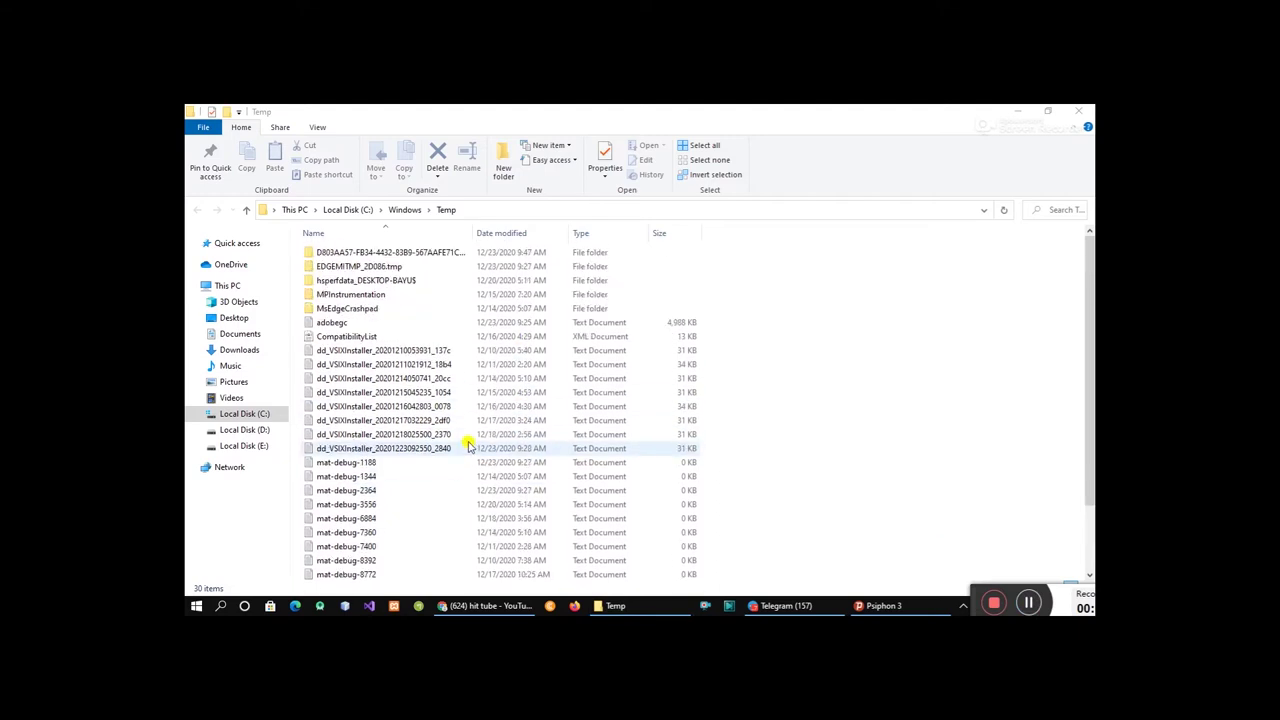
{"action": "scroll", "coordinate": [456, 509], "scroll_direction": "down", "scroll_amount": 2}
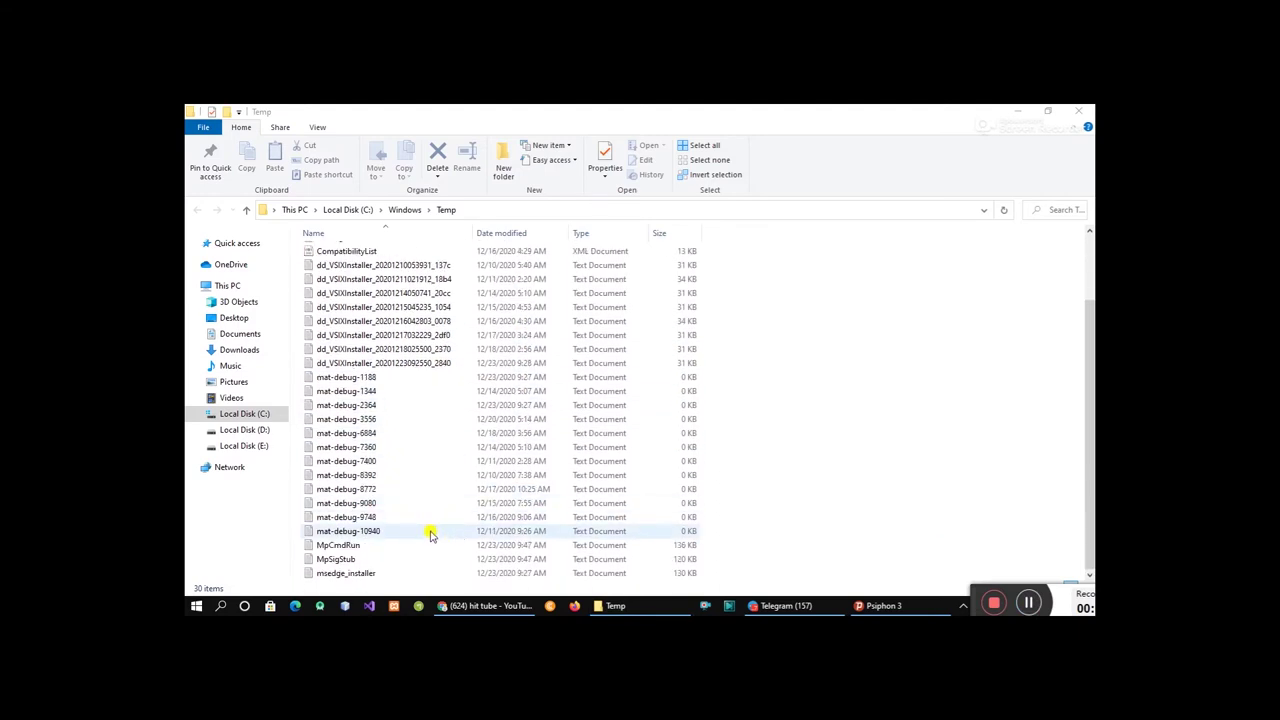
{"action": "scroll", "coordinate": [415, 419], "scroll_direction": "up", "scroll_amount": 2}
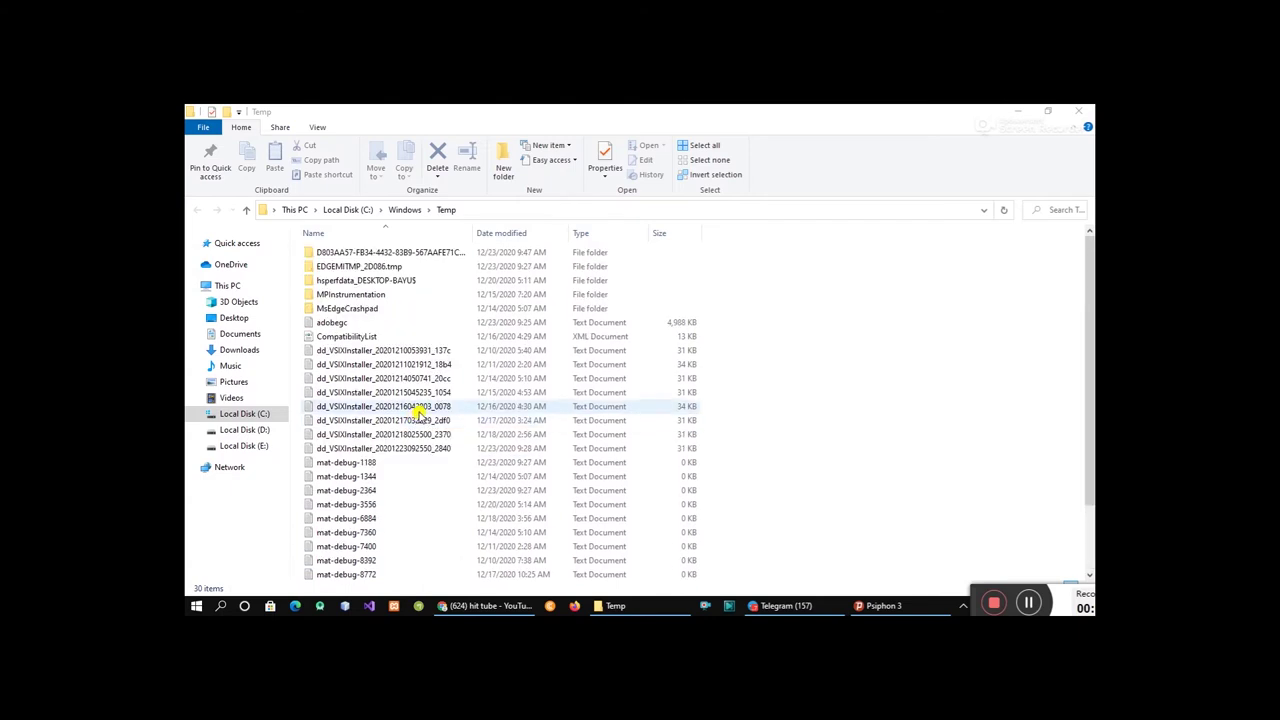
{"action": "left_click", "coordinate": [445, 392]}
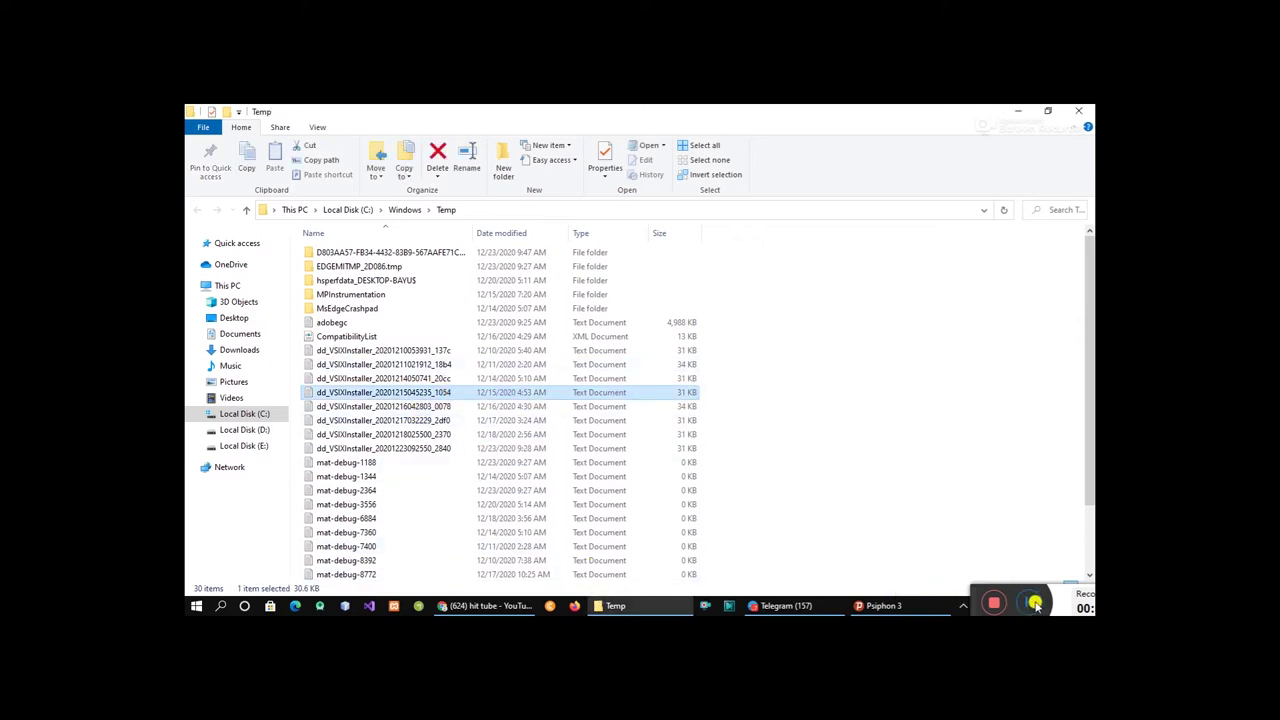
{"action": "key", "text": "ctrl+a"}
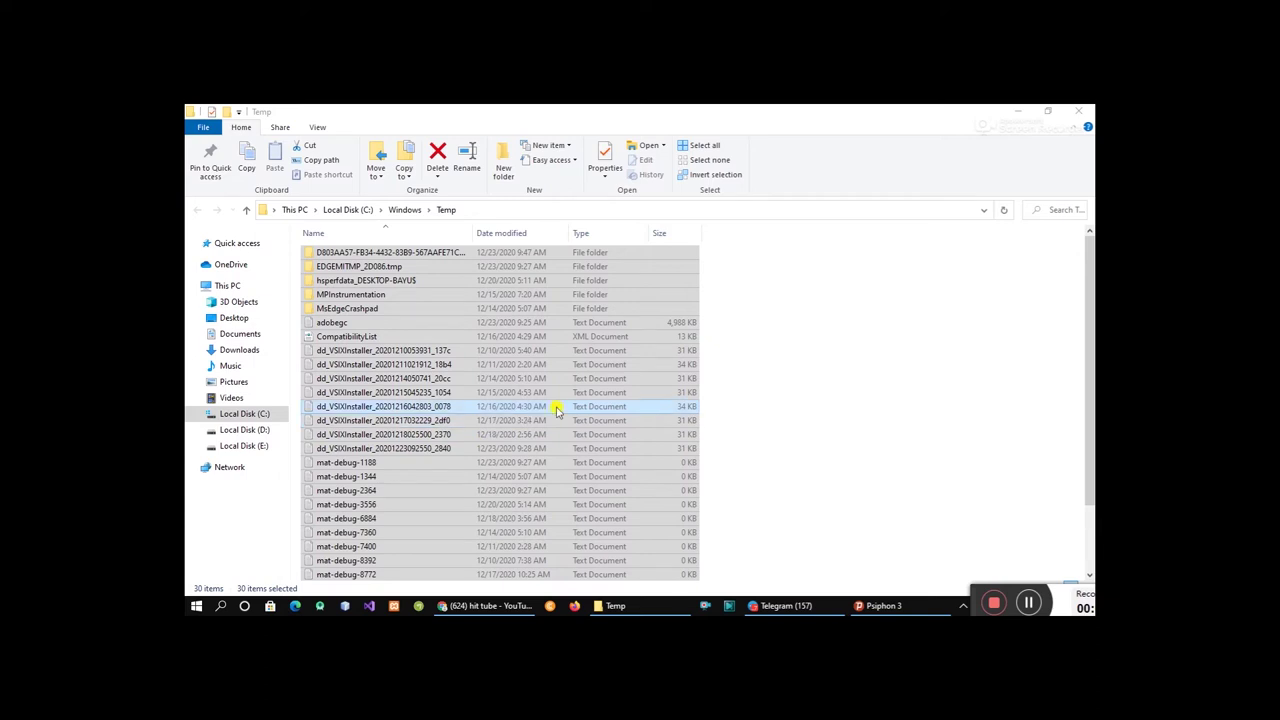
{"action": "left_click", "coordinate": [795, 384]}
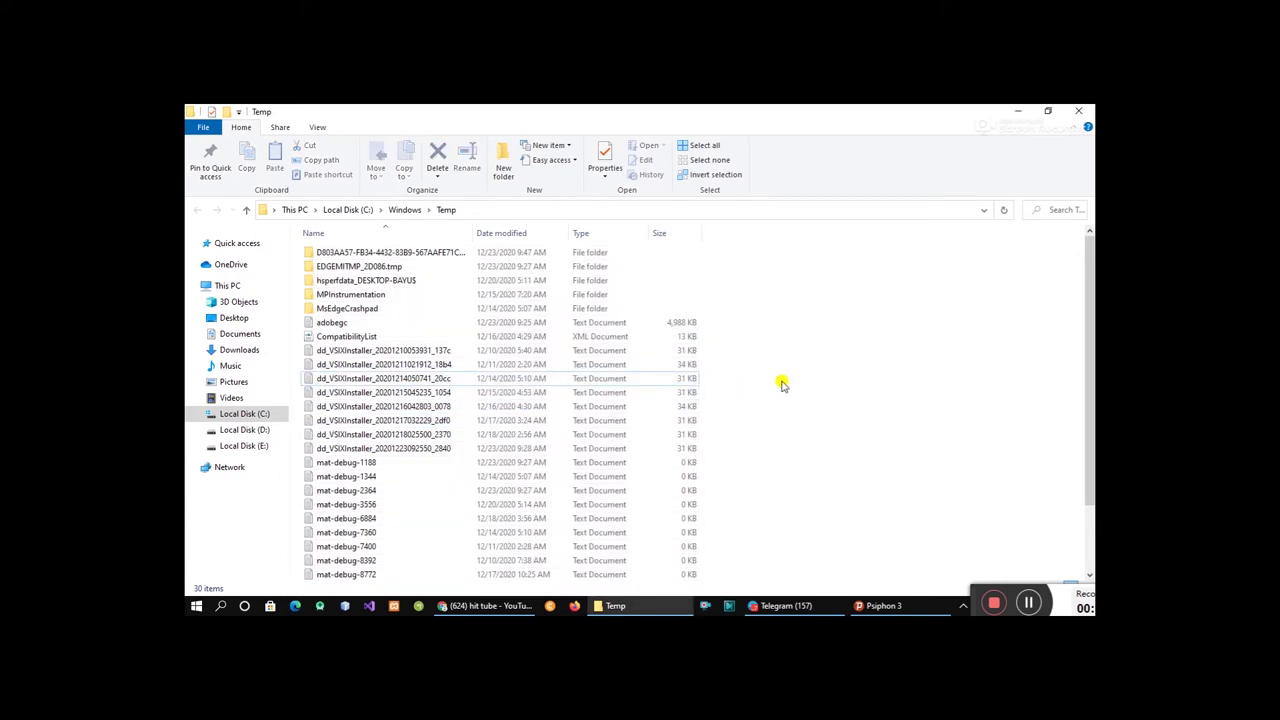
{"action": "scroll", "coordinate": [750, 400], "scroll_direction": "down", "scroll_amount": 2}
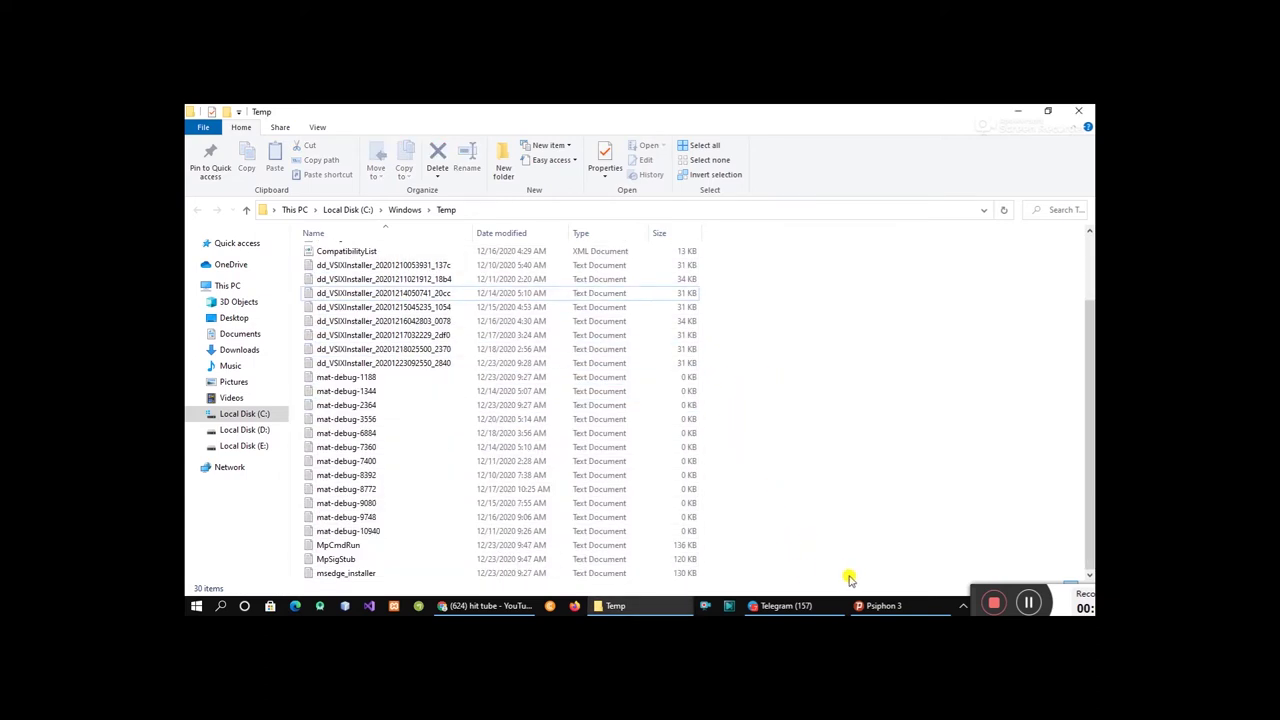
{"action": "left_click_drag", "start_coordinate": [866, 580], "coordinate": [318, 138]}
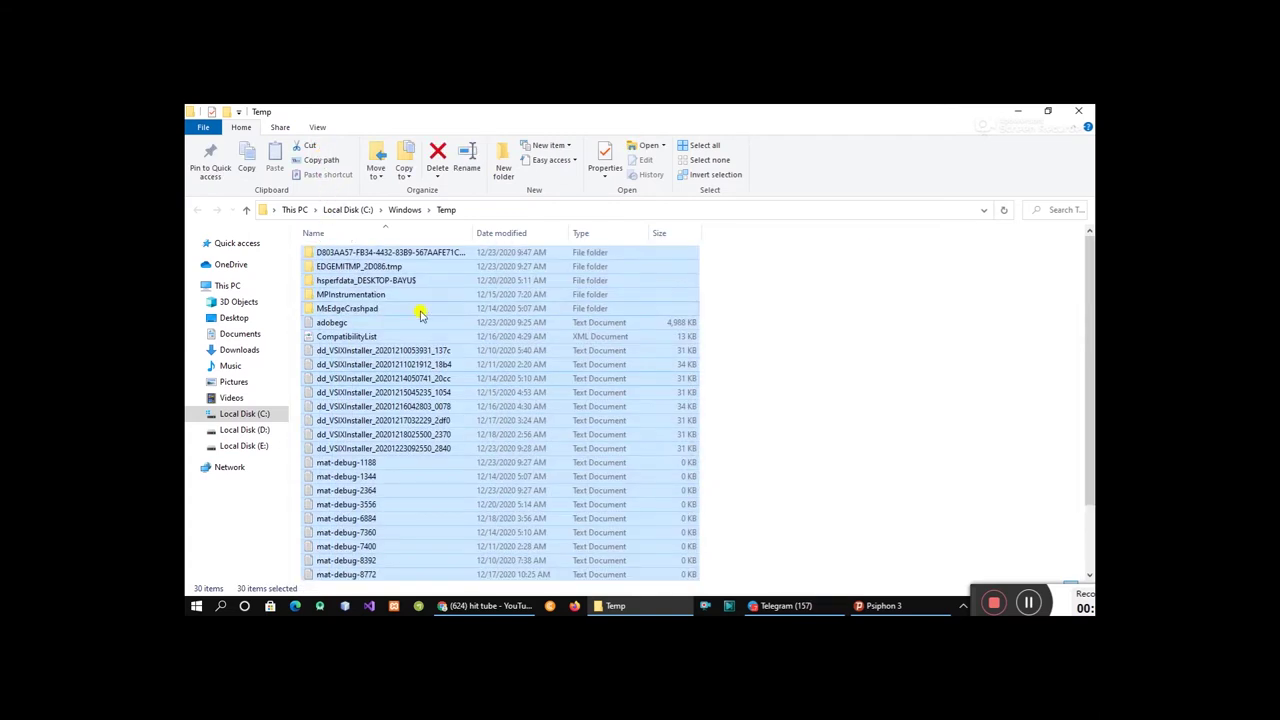
{"action": "left_click", "coordinate": [770, 305]}
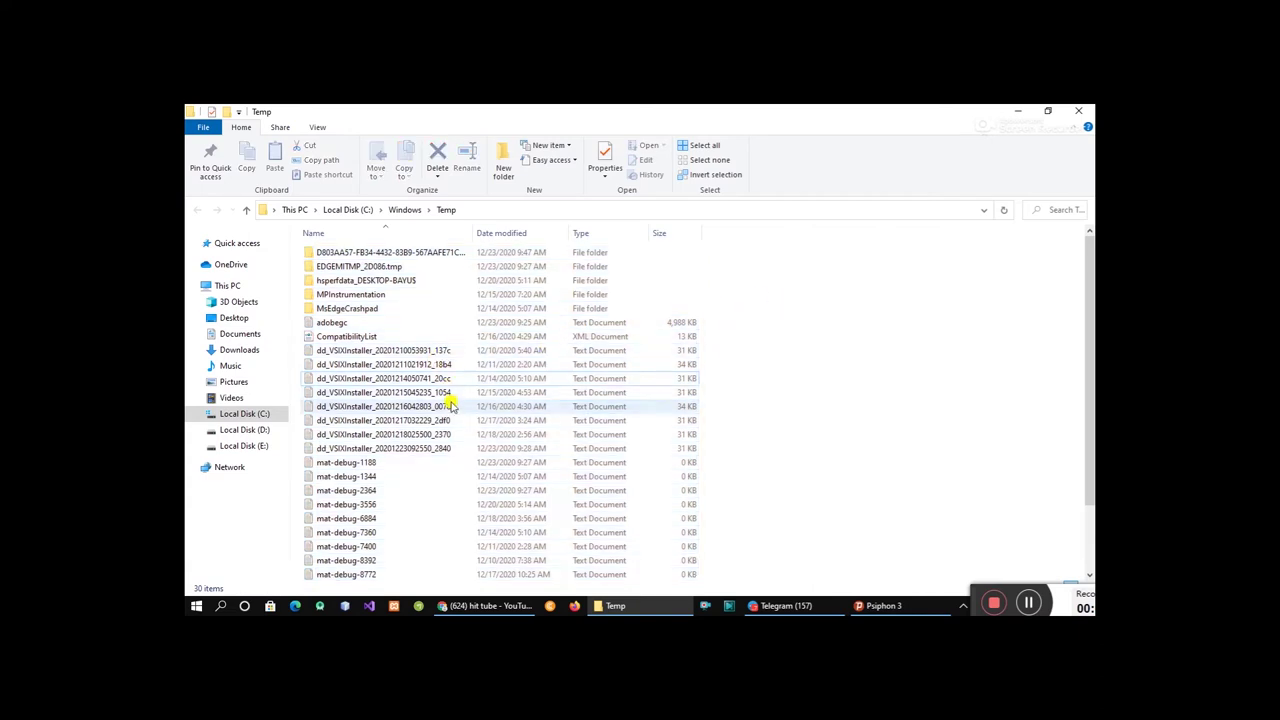
Delete all files and folders in the Windows Temp folder, continuing with administrator permission for the protected items.
{"action": "key", "text": "ctrl+a"}
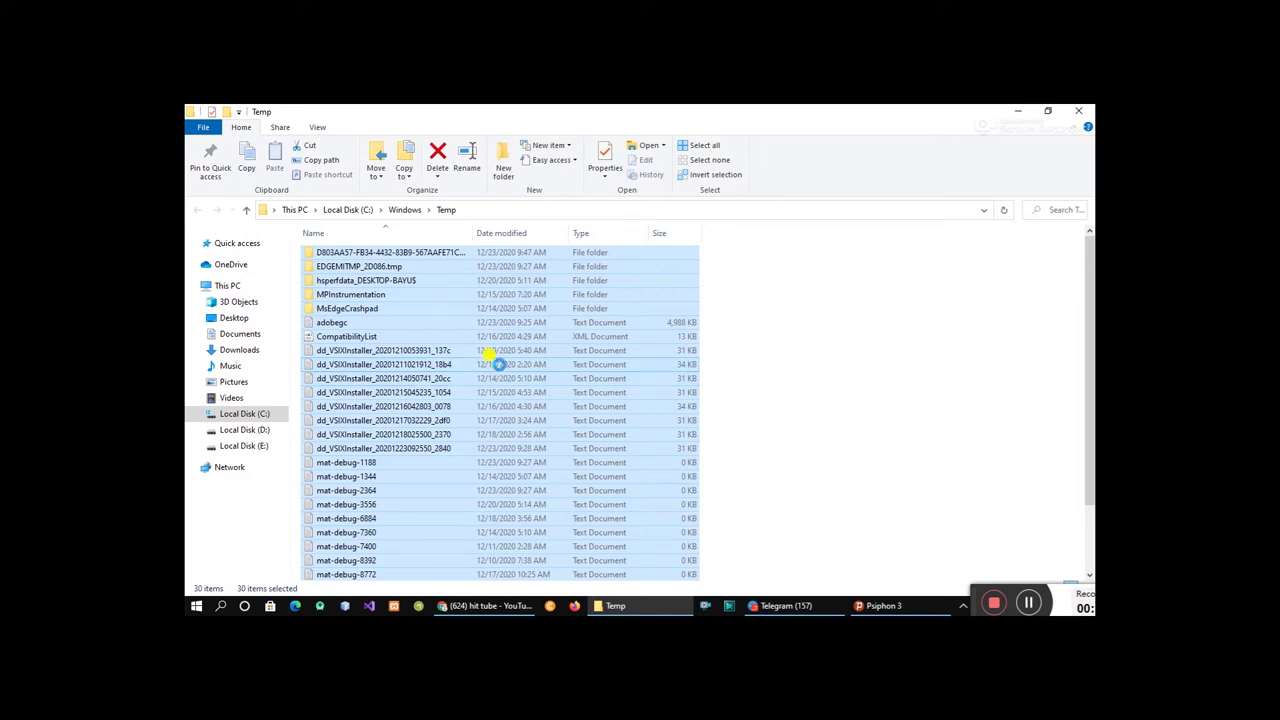
{"action": "right_click", "coordinate": [498, 363]}
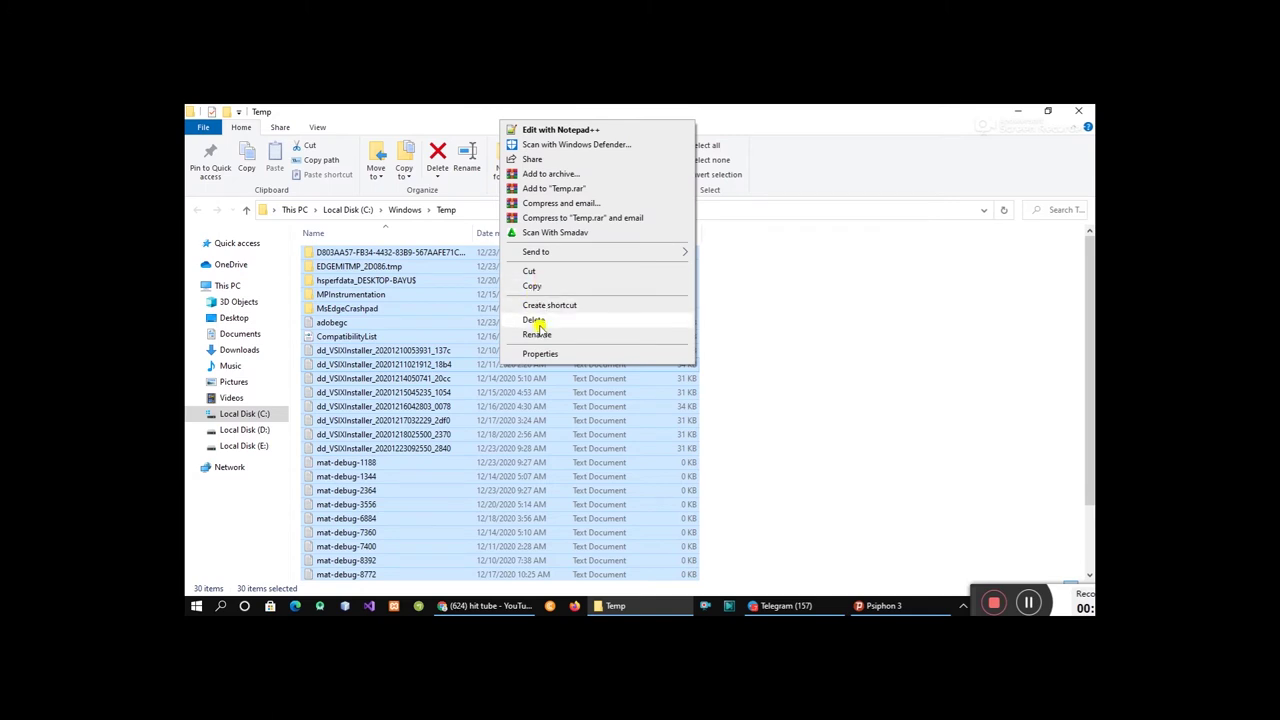
{"action": "left_click", "coordinate": [535, 321]}
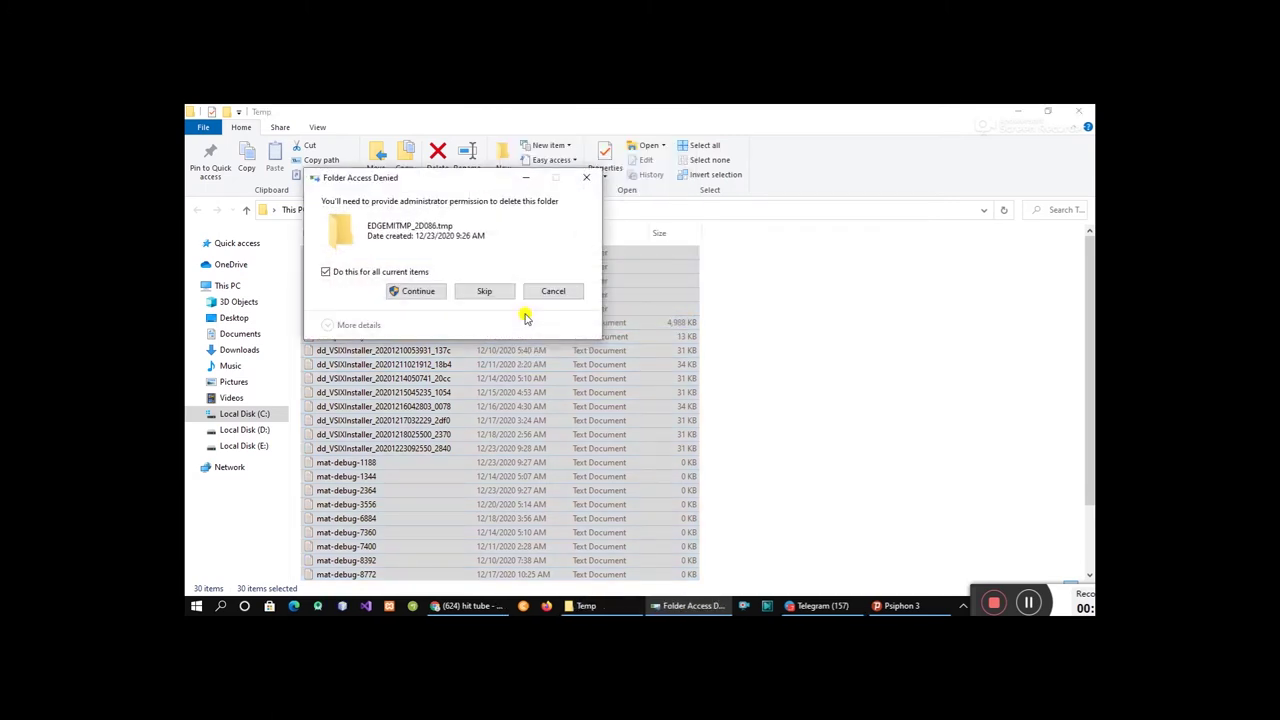
{"action": "left_click", "coordinate": [358, 272]}
{"action": "left_click", "coordinate": [420, 291]}
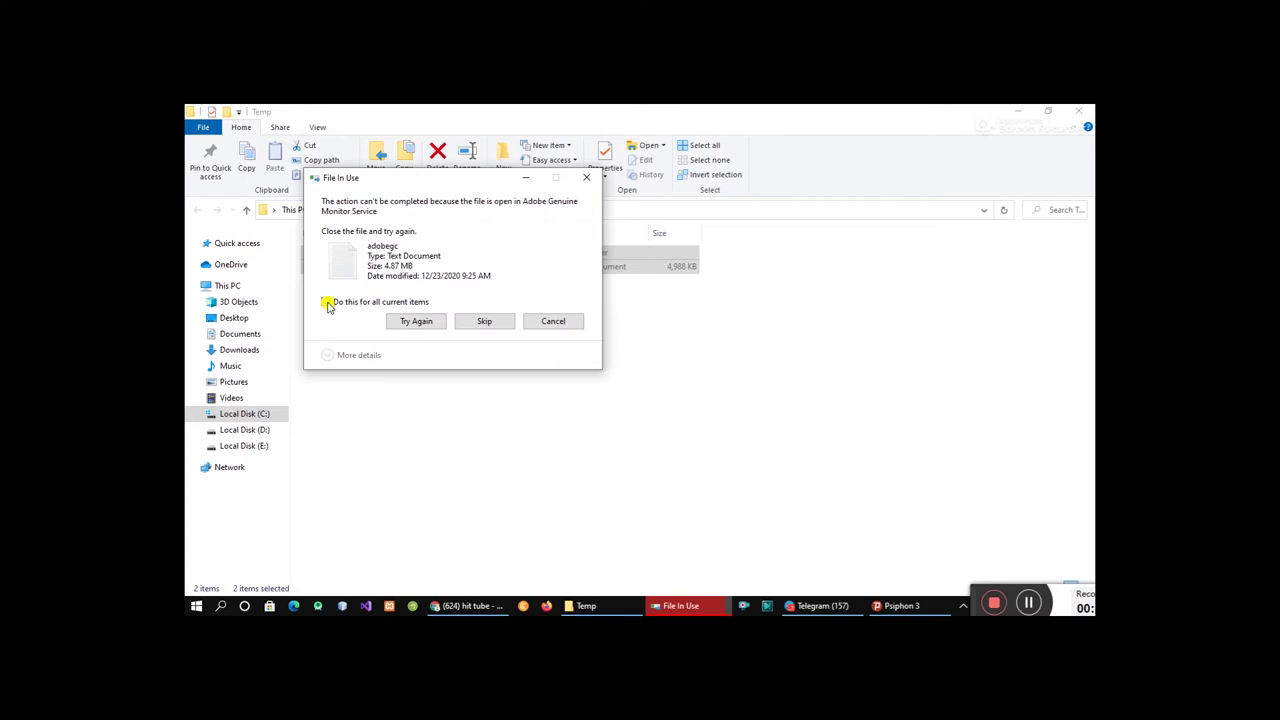
Skip all current items that are in use during the deletion and close the Temp folder window.
{"action": "left_click", "coordinate": [327, 305]}
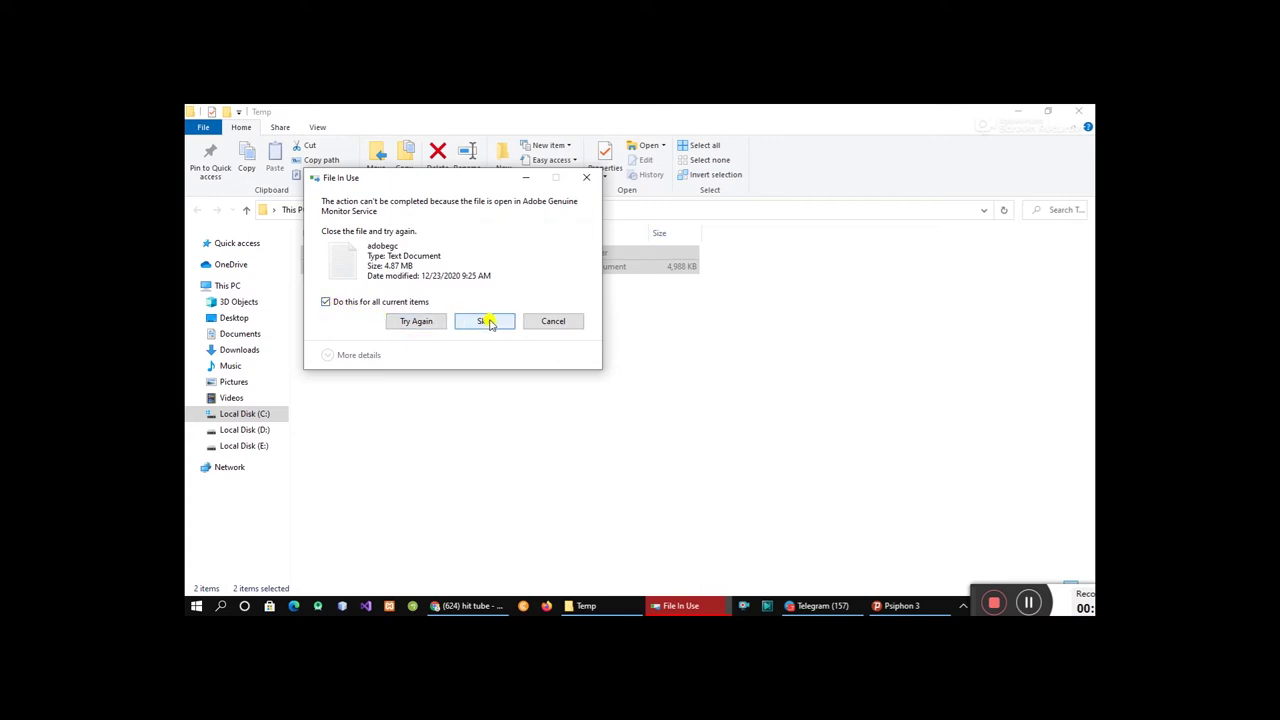
{"action": "left_click", "coordinate": [487, 321]}
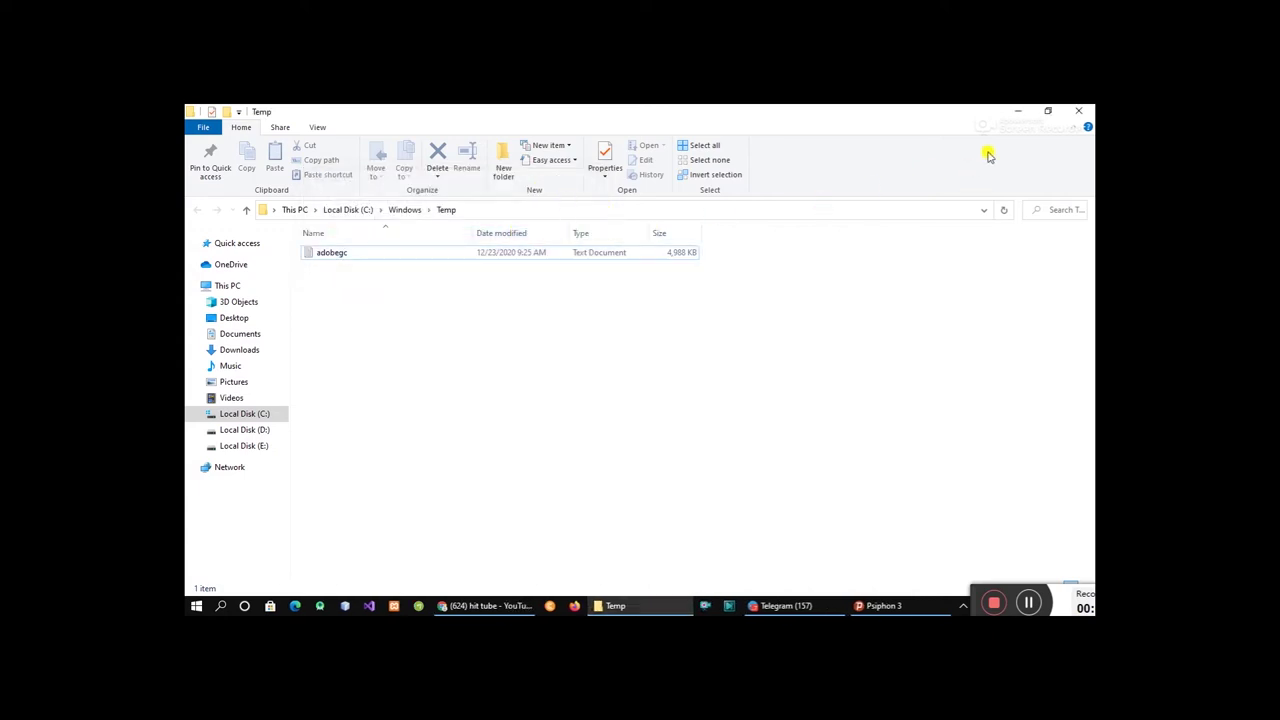
{"action": "left_click", "coordinate": [1077, 115]}
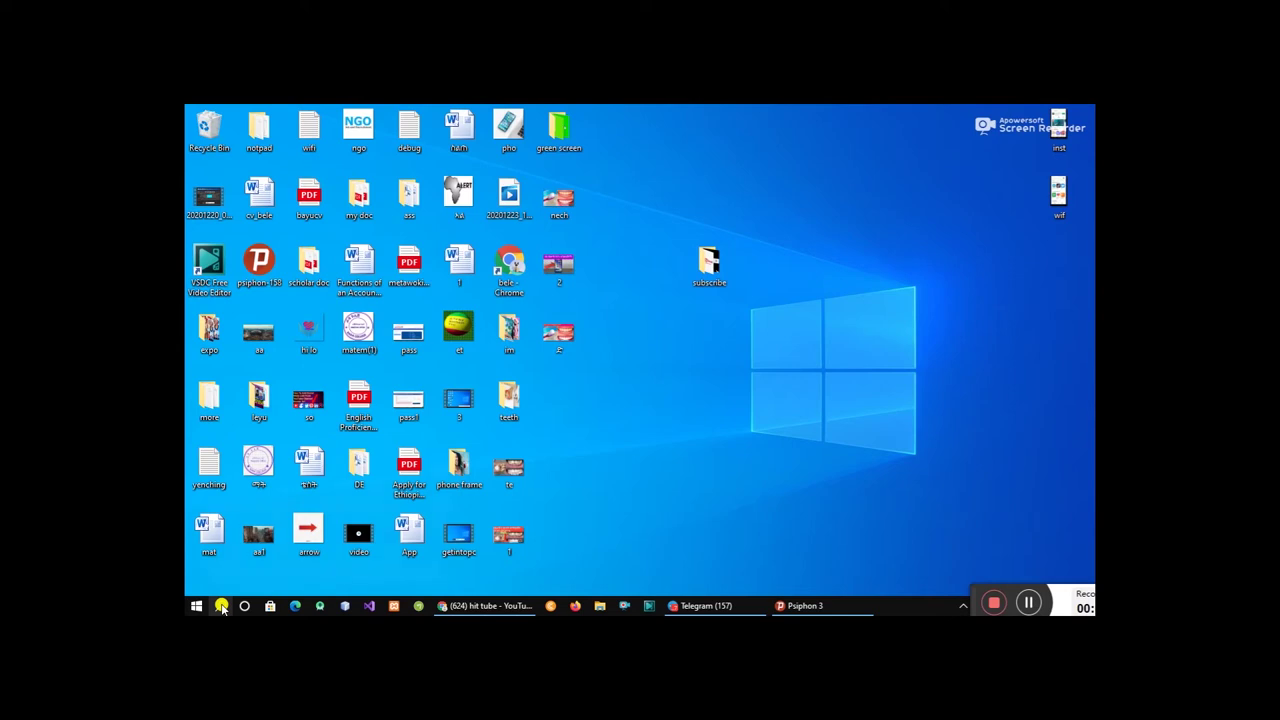
Open the user's local Temp folder by running %temp% from the Run dialog and look through its contents.
{"action": "key", "text": "super+r"}
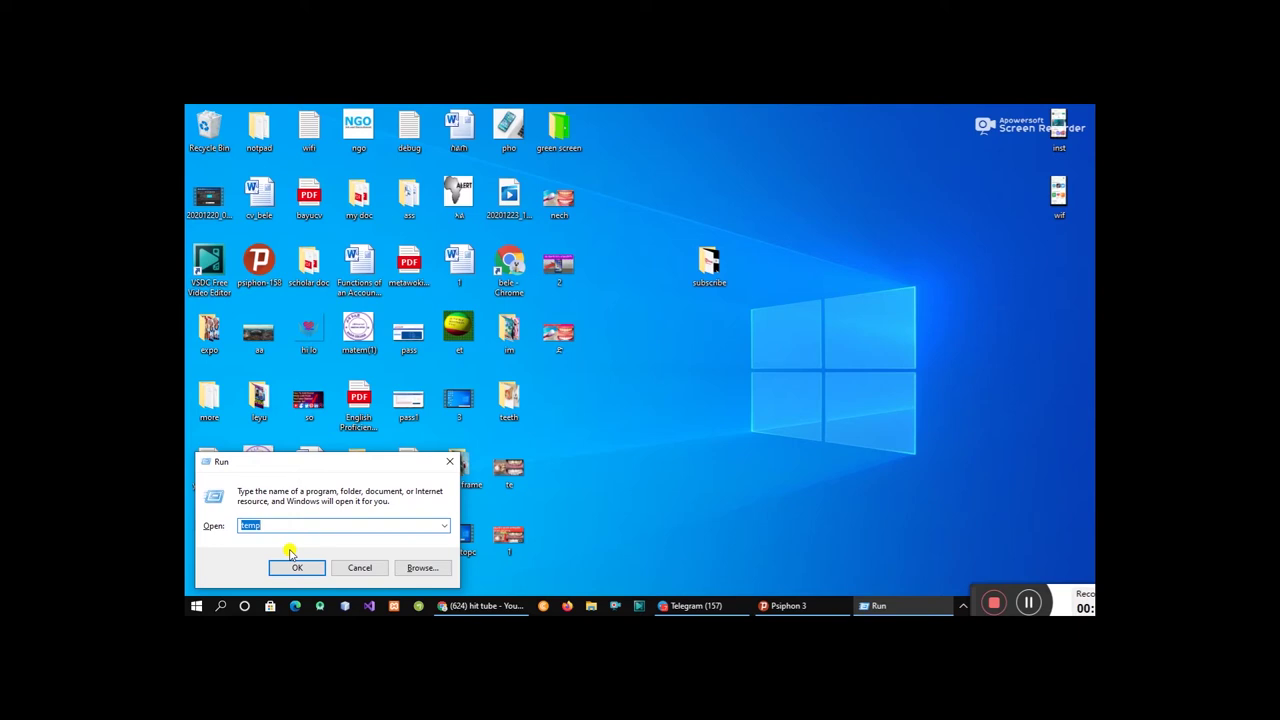
{"action": "type", "text": "%"}
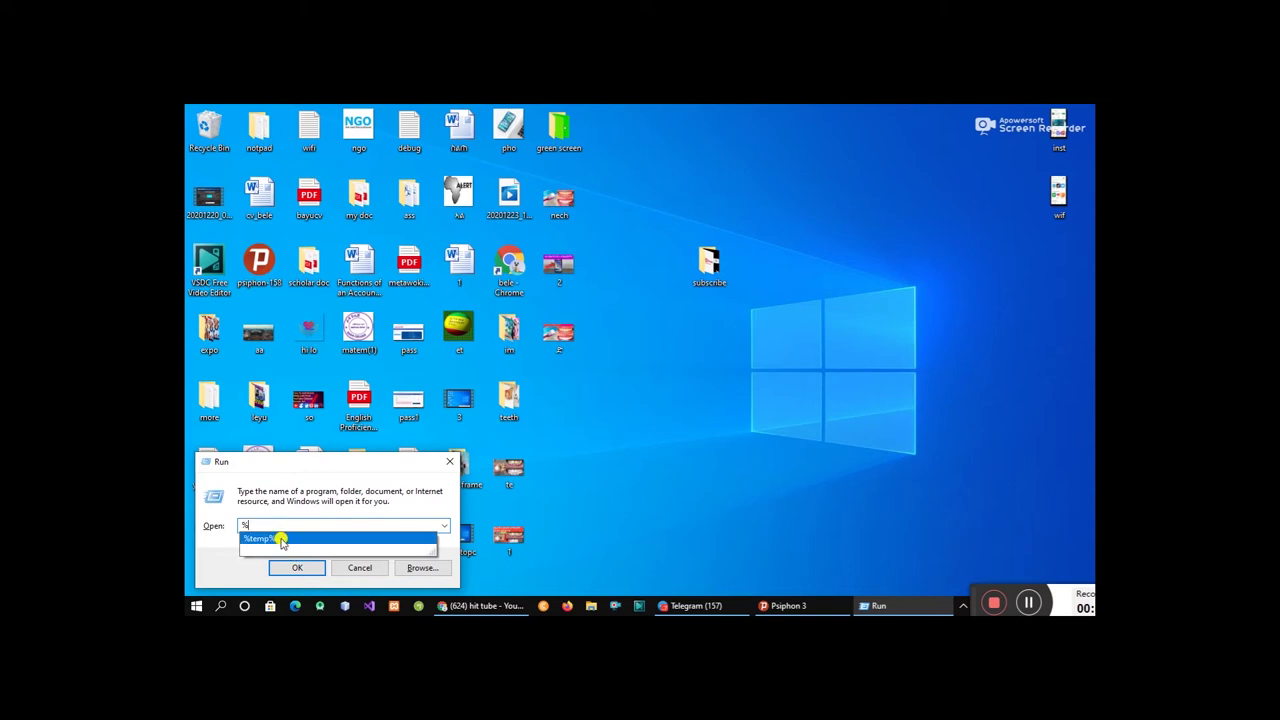
{"action": "left_click", "coordinate": [281, 540]}
{"action": "left_click", "coordinate": [292, 525]}
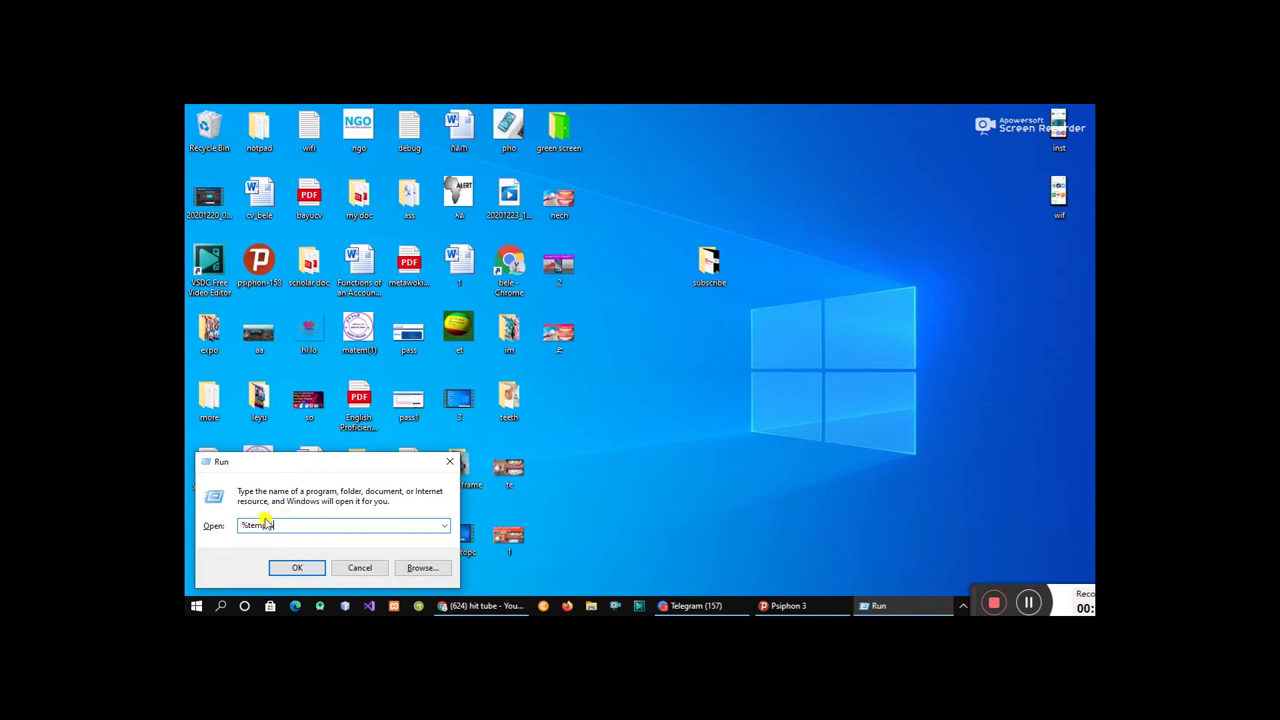
{"action": "left_click_drag", "start_coordinate": [287, 524], "coordinate": [240, 518]}
{"action": "left_click", "coordinate": [286, 523]}
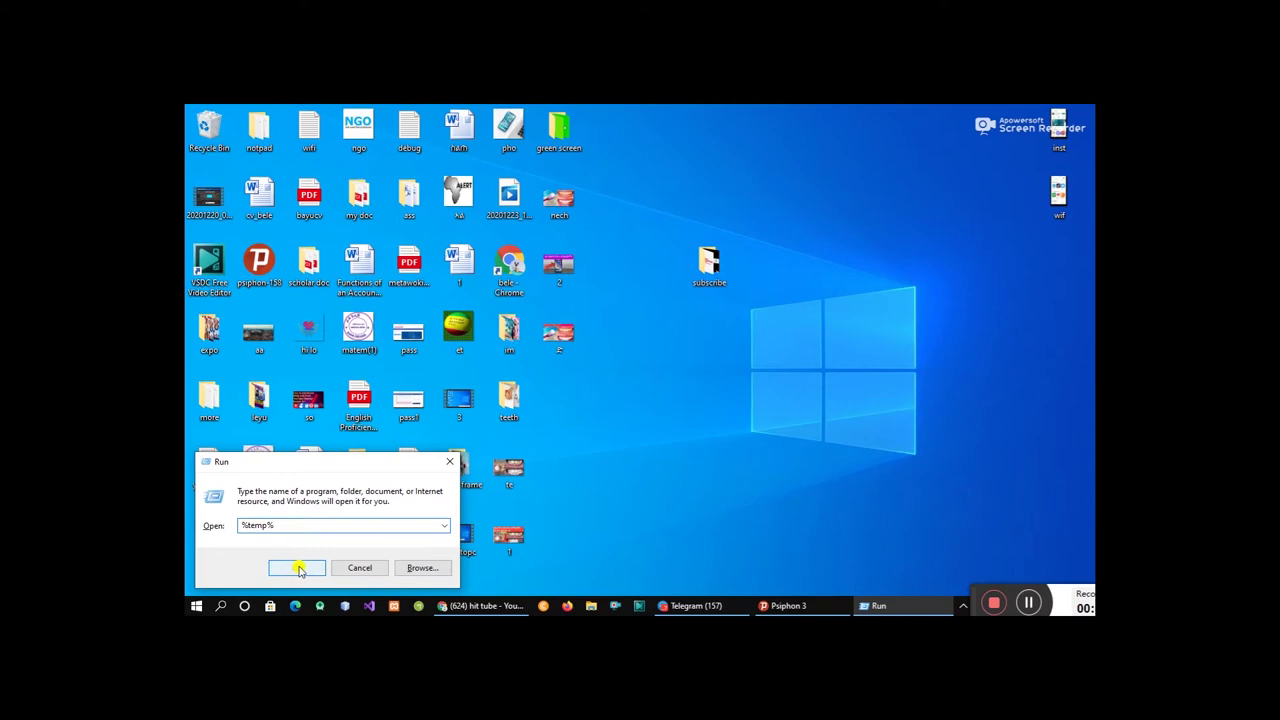
{"action": "left_click", "coordinate": [293, 569]}
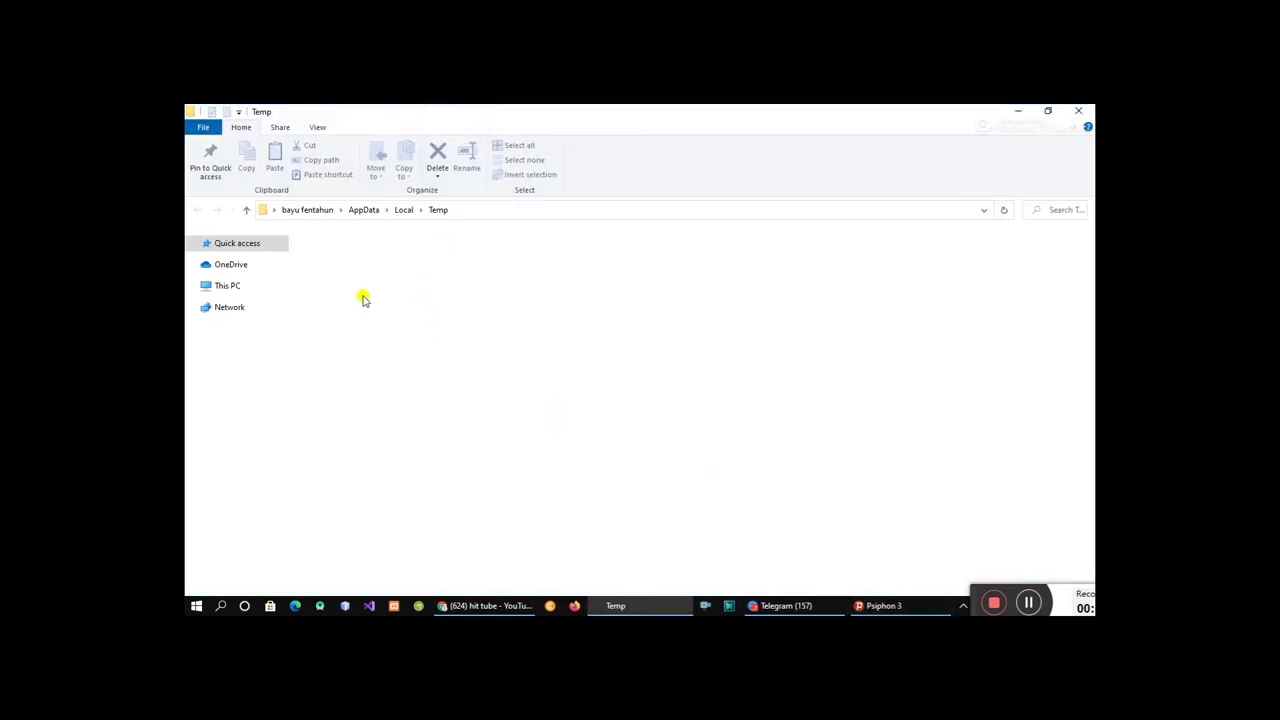
{"action": "scroll", "coordinate": [425, 450], "scroll_direction": "down", "scroll_amount": 15}
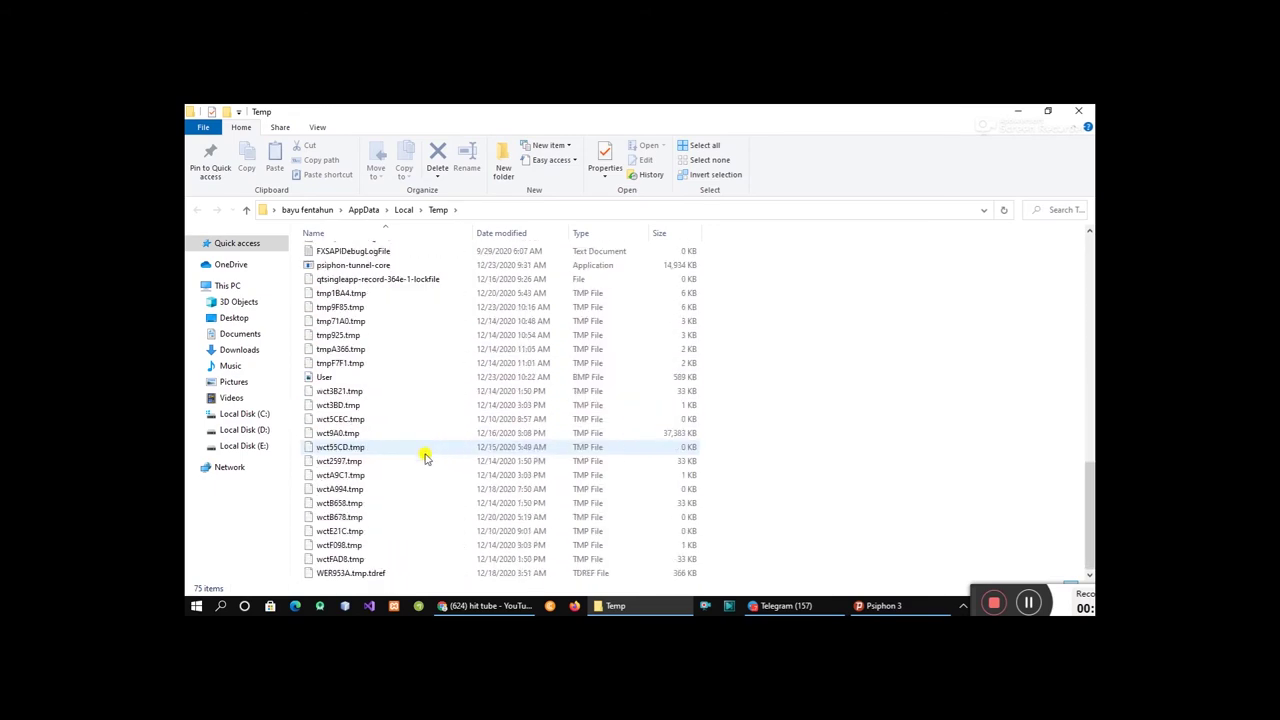
{"action": "scroll", "coordinate": [425, 457], "scroll_direction": "up", "scroll_amount": 15}
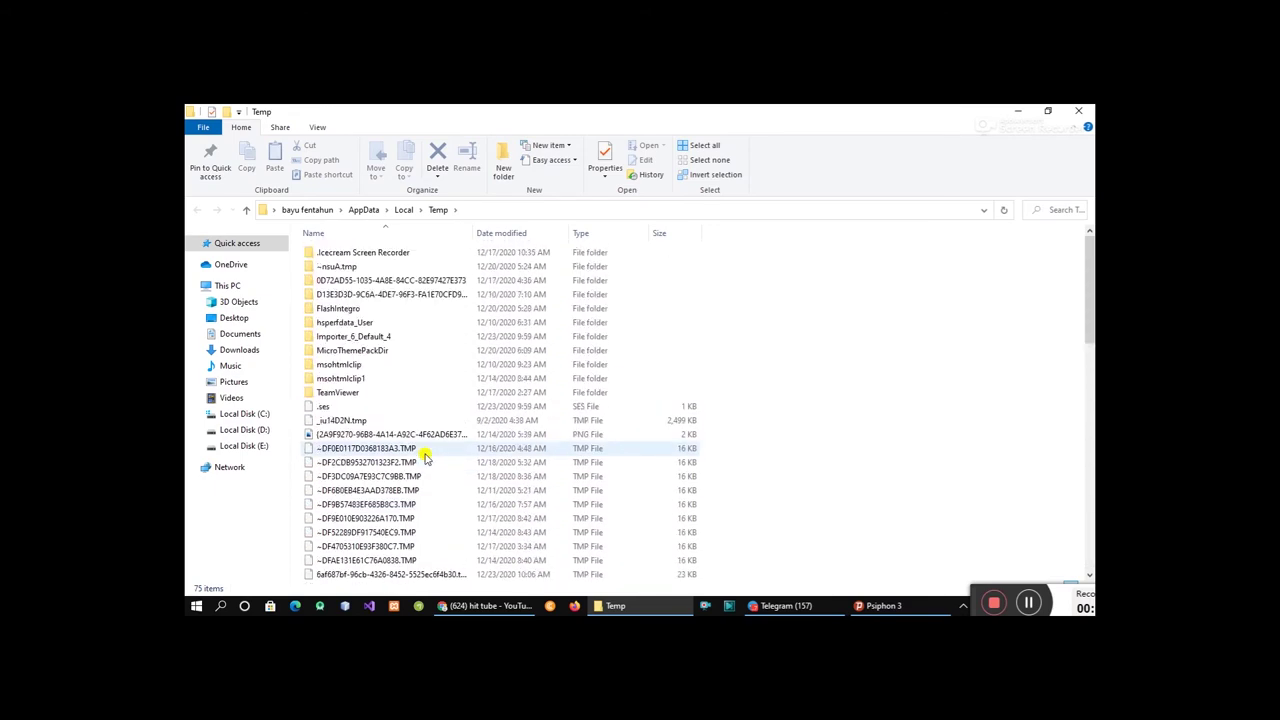
{"action": "scroll", "coordinate": [425, 455], "scroll_direction": "down", "scroll_amount": 15}
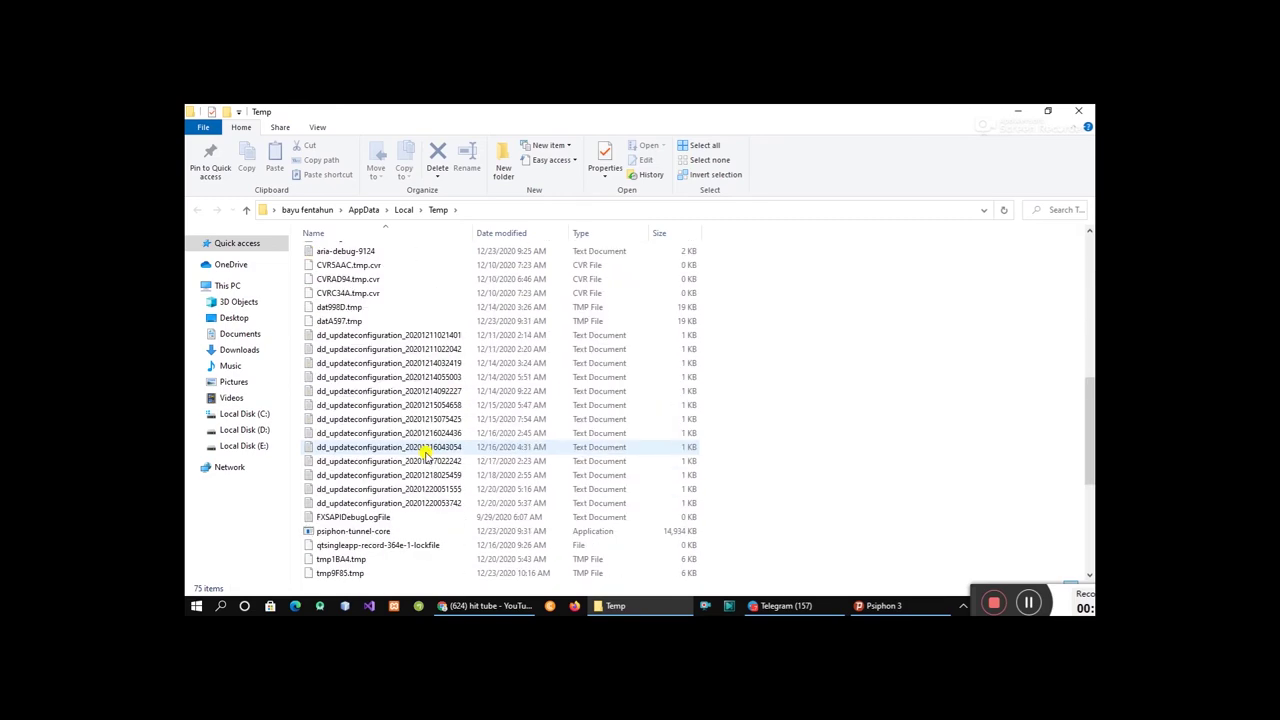
Delete all files and folders in the user's local Temp folder, skipping all current items that are in use.
{"action": "scroll", "coordinate": [425, 457], "scroll_direction": "up", "scroll_amount": 15}
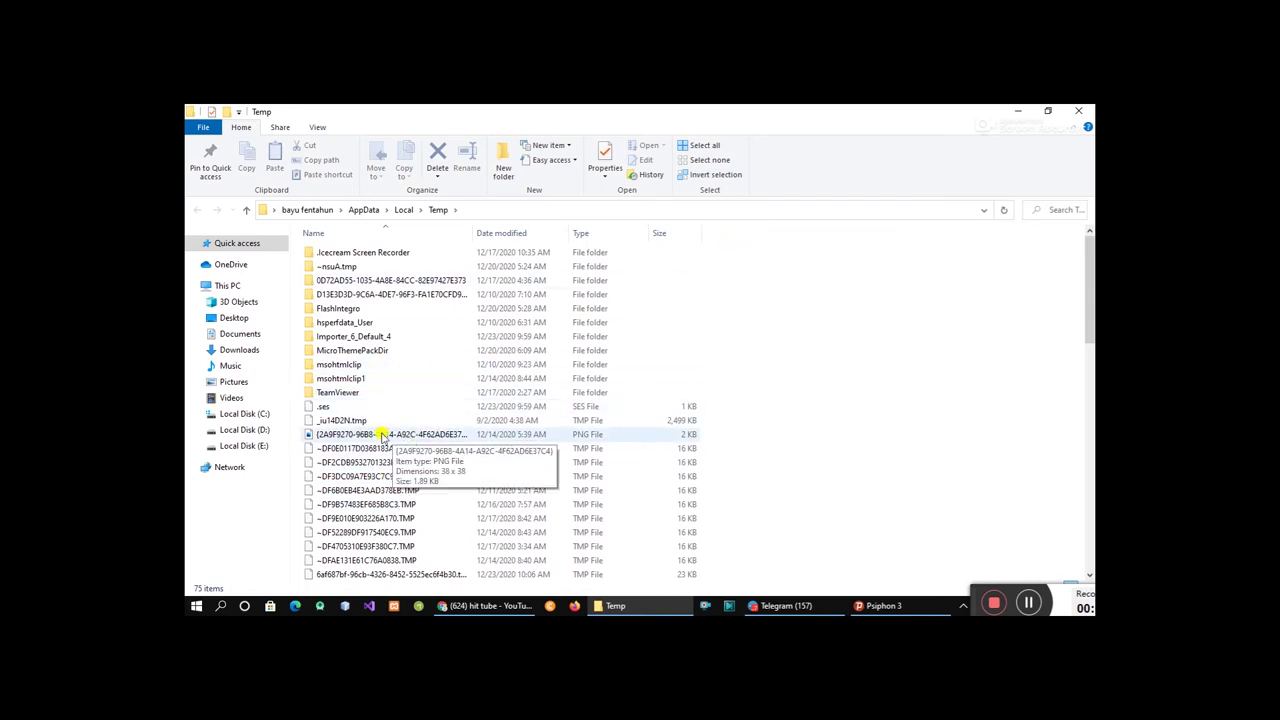
{"action": "key", "text": "ctrl+a"}
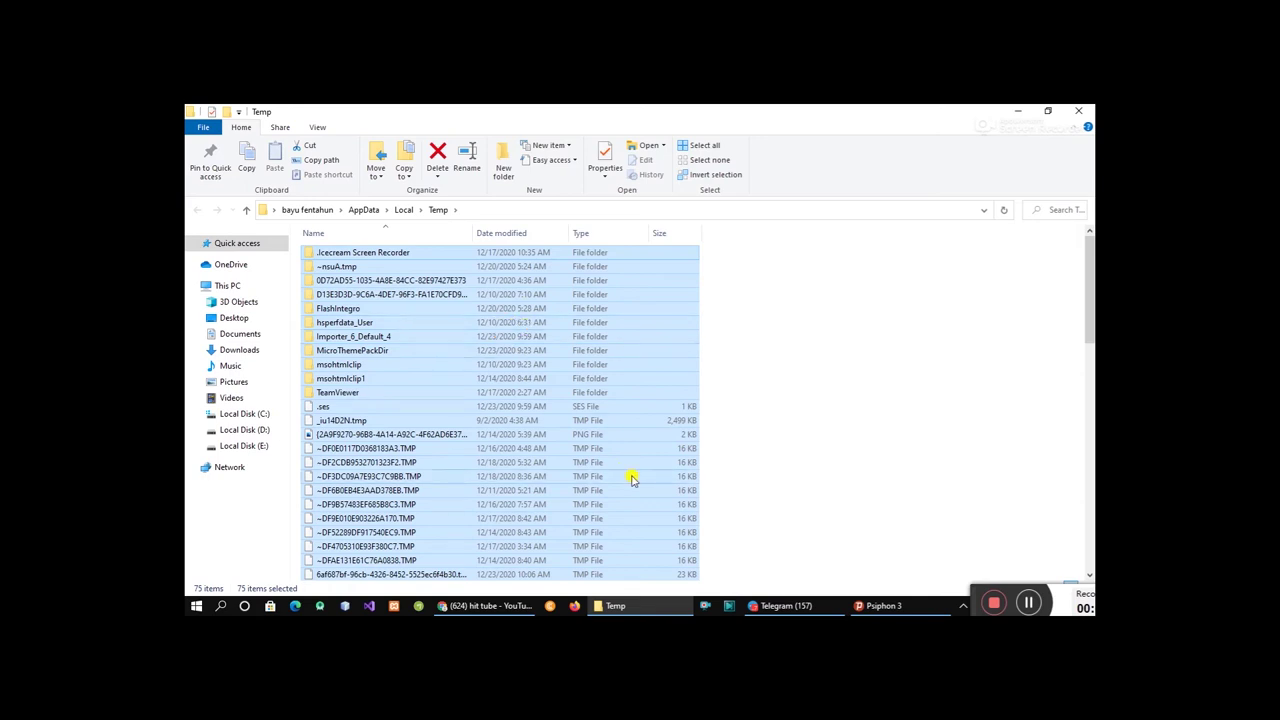
{"action": "key", "text": "Delete"}
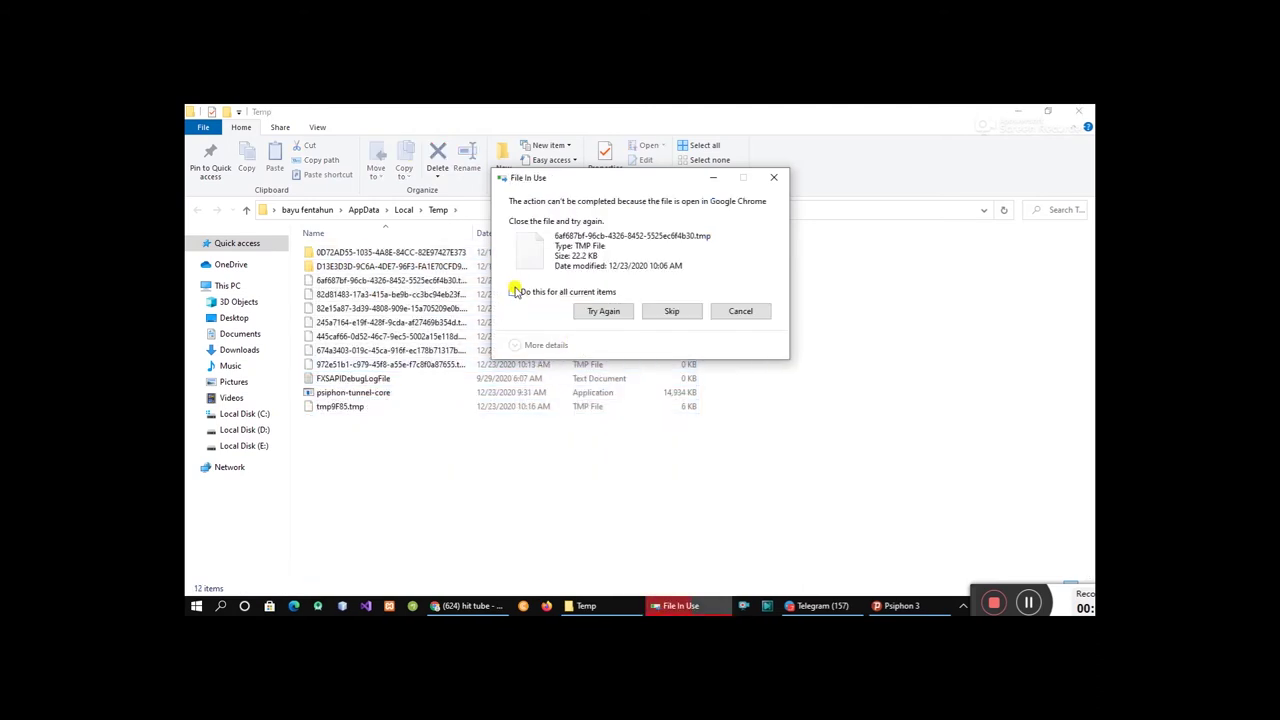
{"action": "left_click", "coordinate": [512, 292]}
{"action": "left_click", "coordinate": [675, 313]}
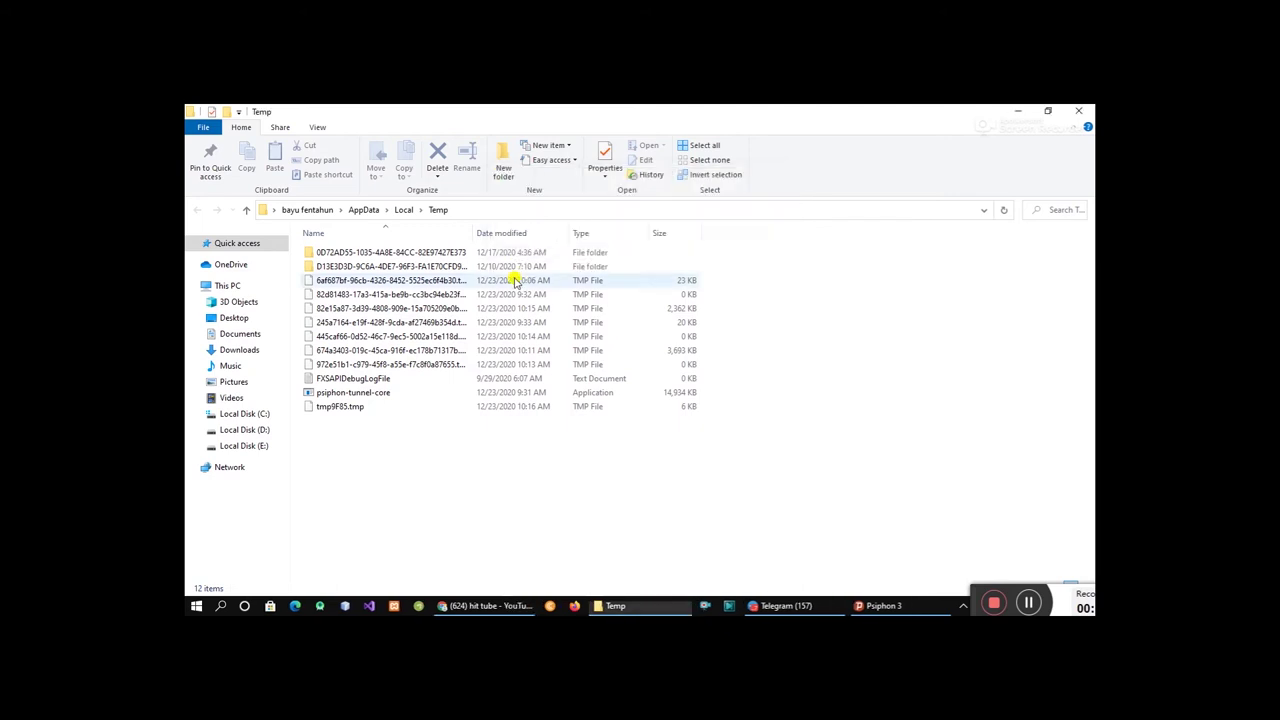
Delete the items remaining in the local Temp folder once more and close the folder window.
{"action": "left_click_drag", "start_coordinate": [482, 426], "coordinate": [263, 318]}
{"action": "left_click_drag", "start_coordinate": [323, 238], "coordinate": [363, 283]}
{"action": "left_click_drag", "start_coordinate": [441, 434], "coordinate": [299, 246]}
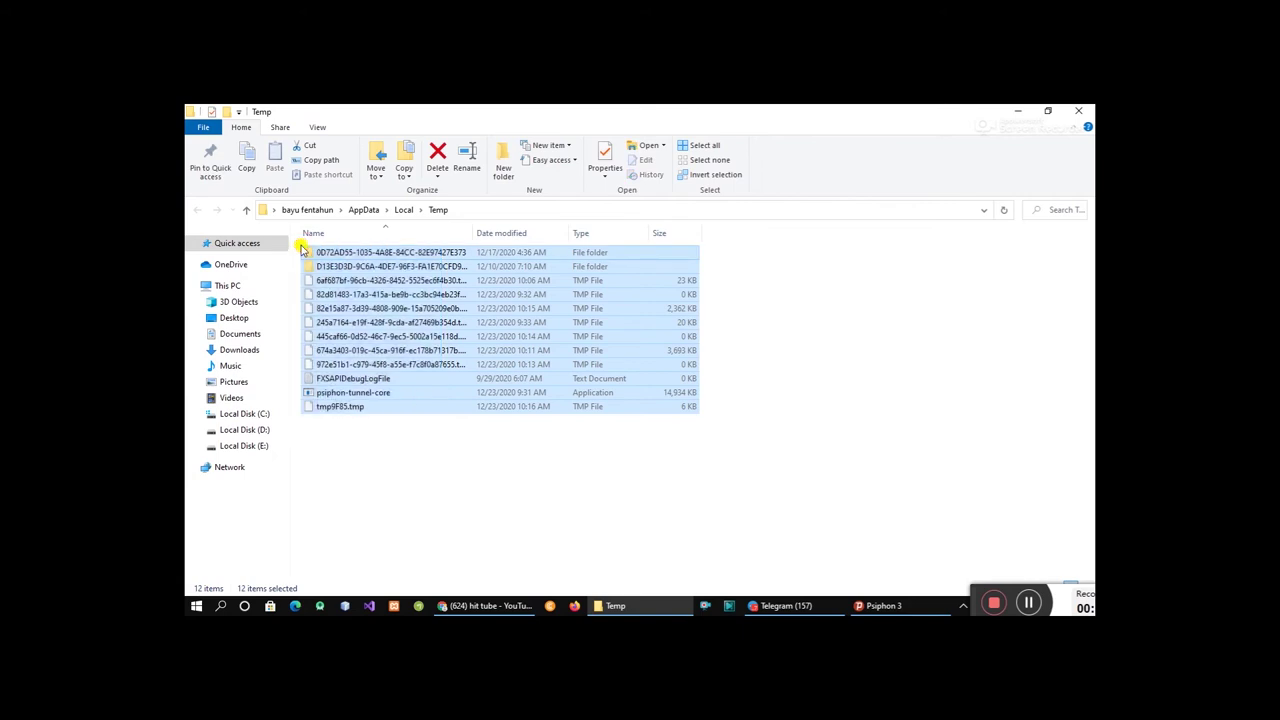
{"action": "right_click", "coordinate": [352, 268]}
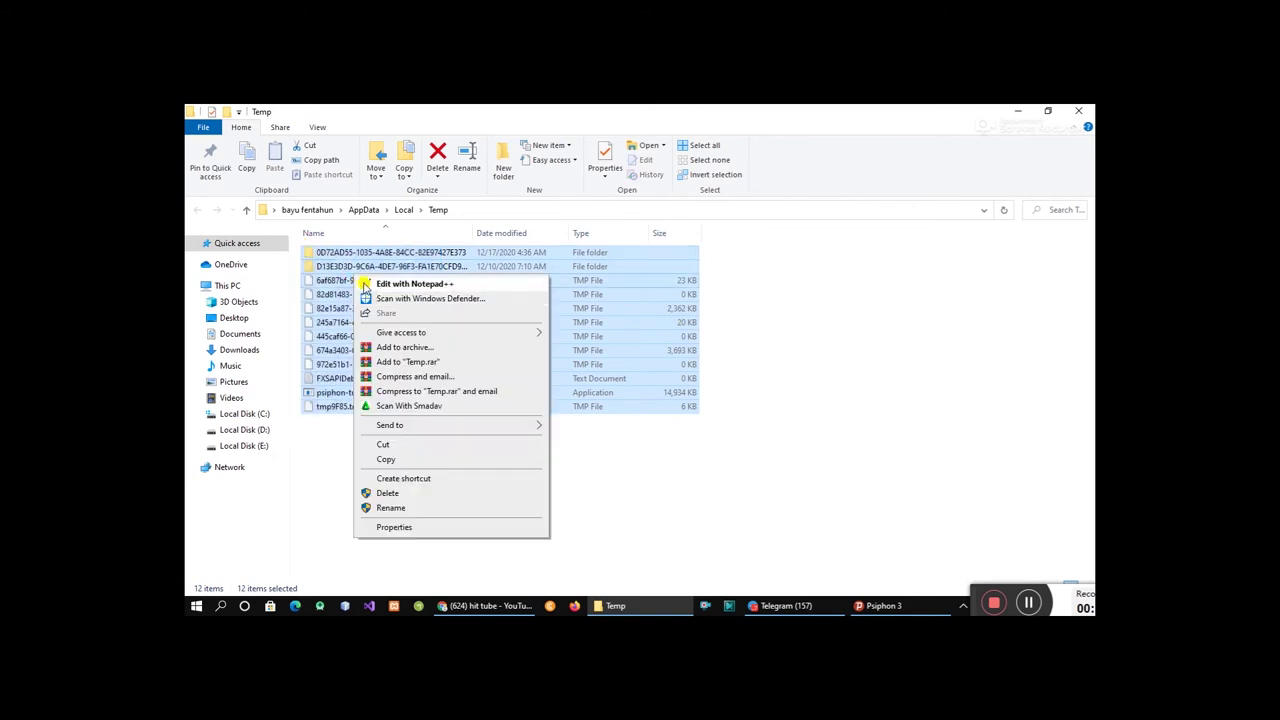
{"action": "left_click", "coordinate": [390, 494]}
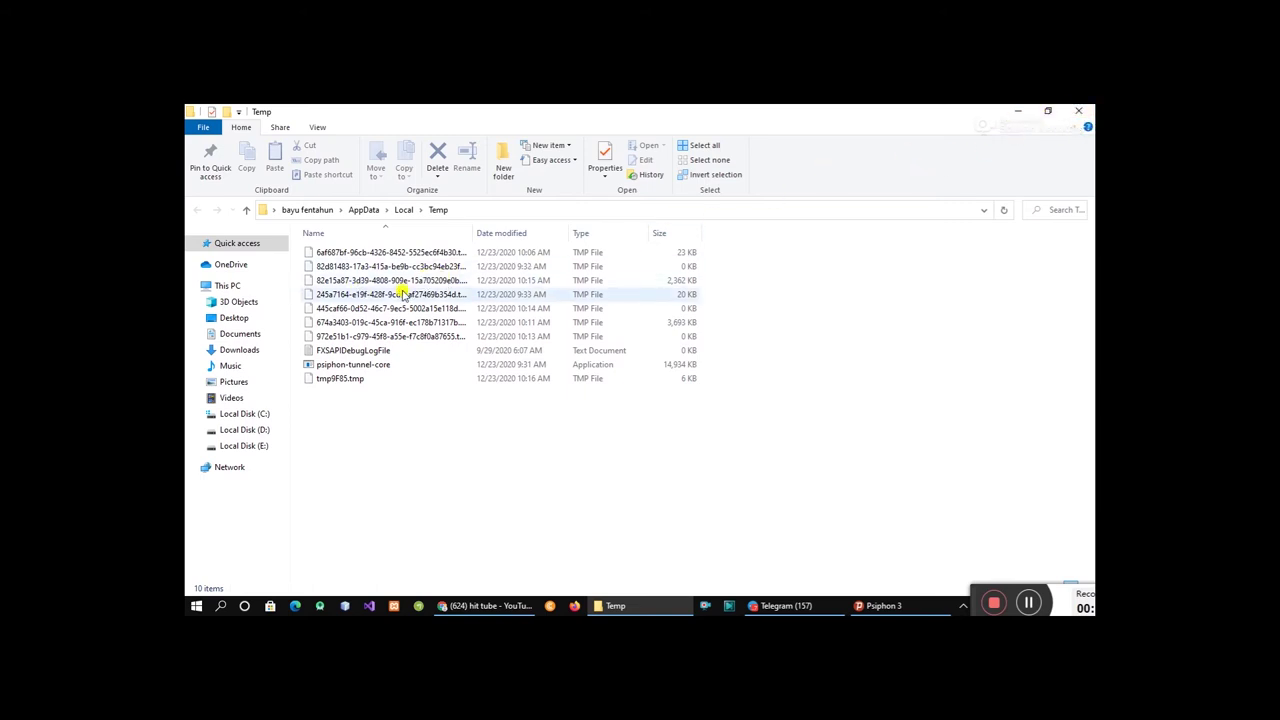
{"action": "left_click", "coordinate": [1076, 113]}
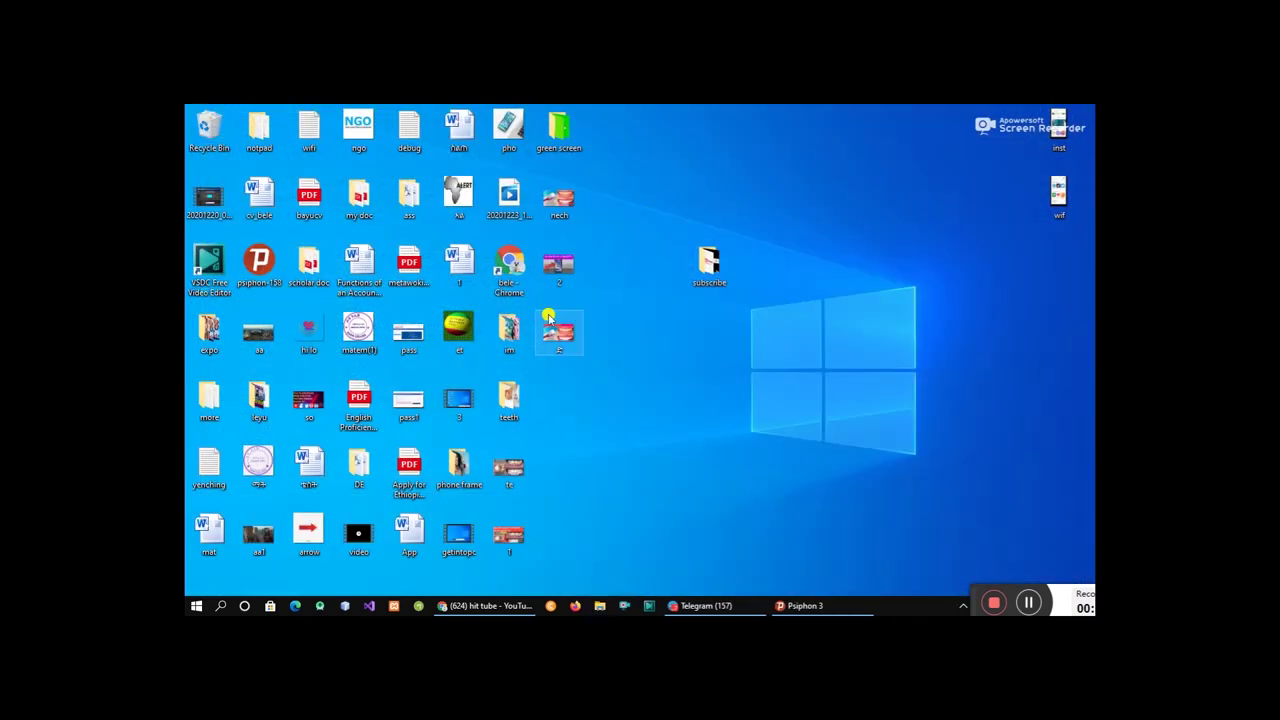
Open the Windows Prefetch folder by running prefetch from the Run dialog, granting permanent access to the folder.
{"action": "left_click", "coordinate": [198, 606]}
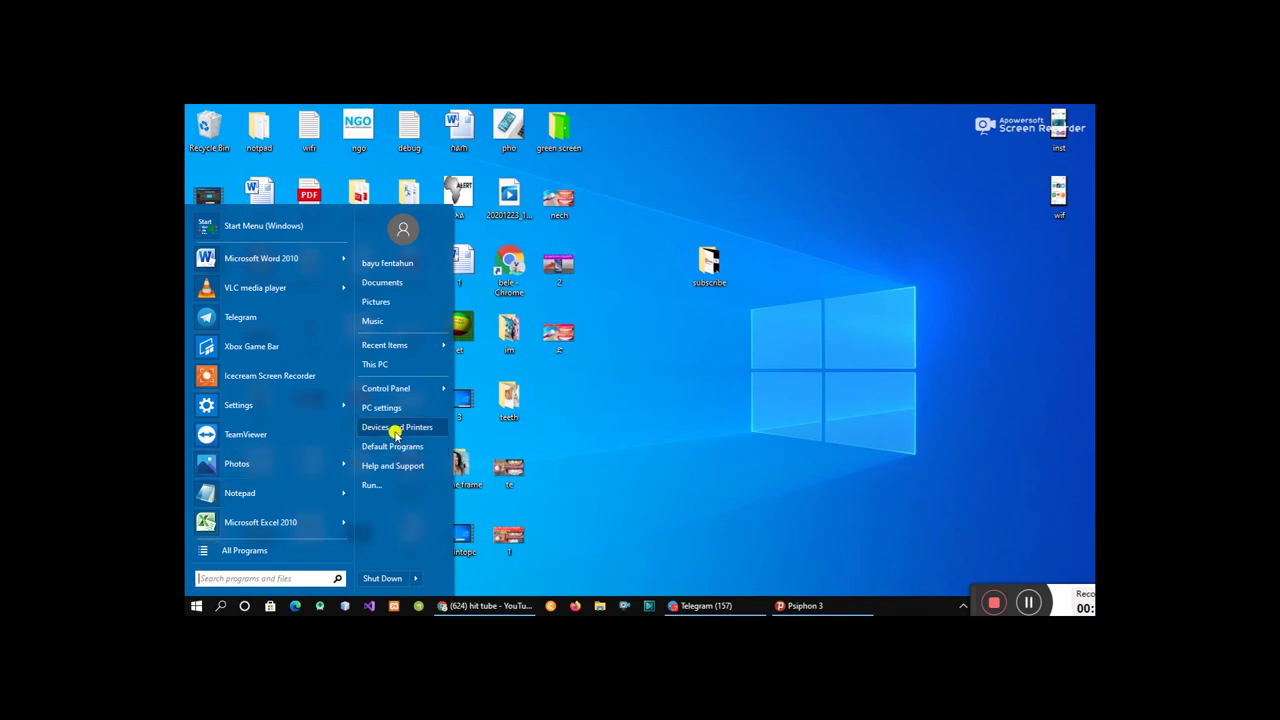
{"action": "left_click", "coordinate": [370, 488]}
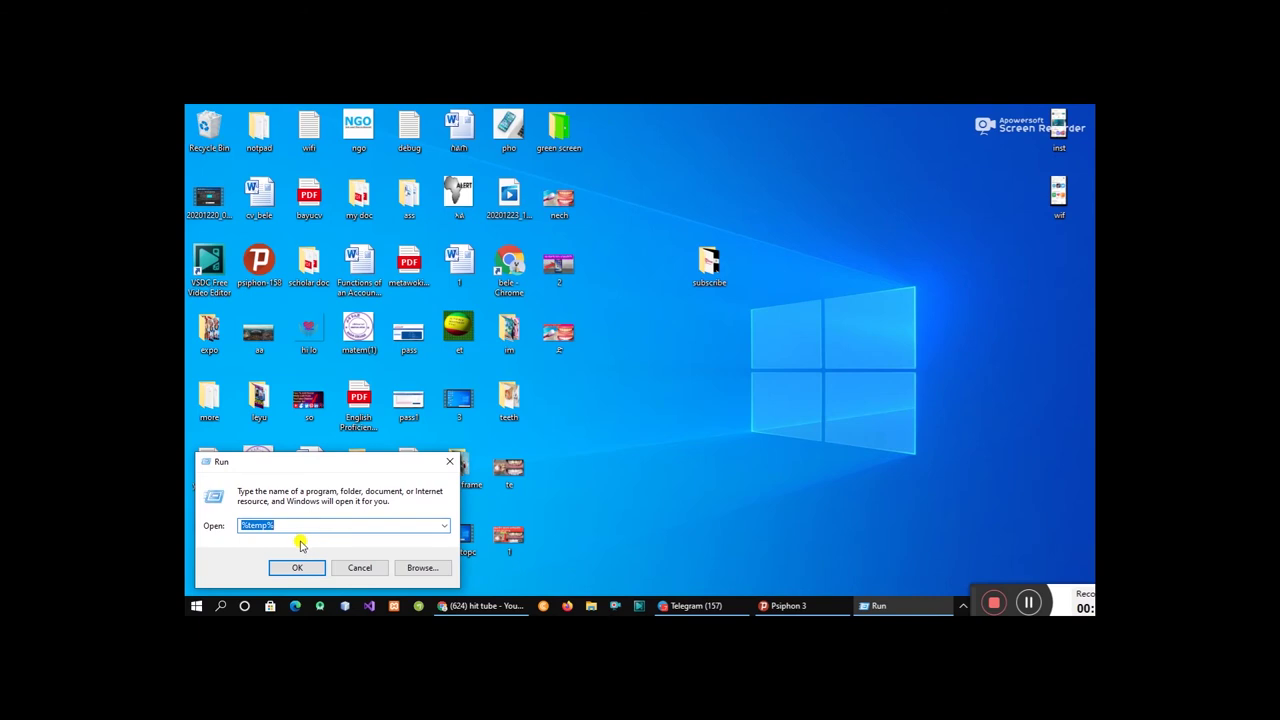
{"action": "type", "text": "p"}
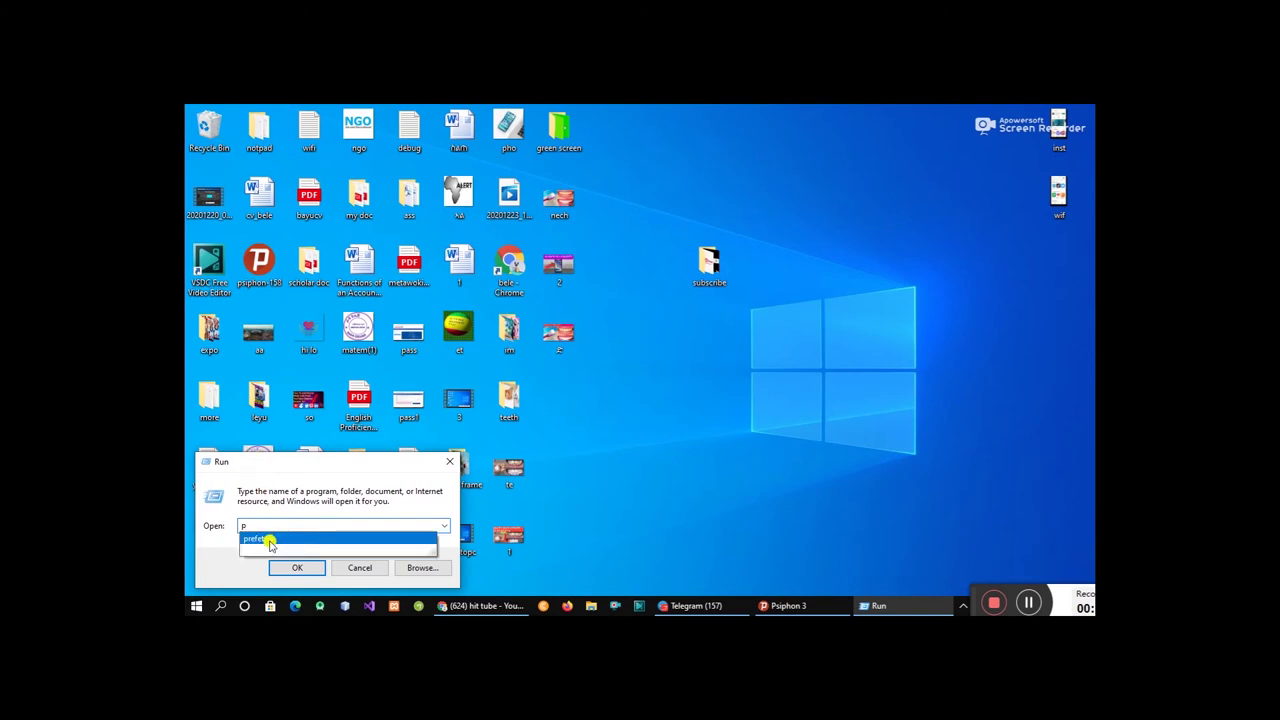
{"action": "left_click", "coordinate": [255, 539]}
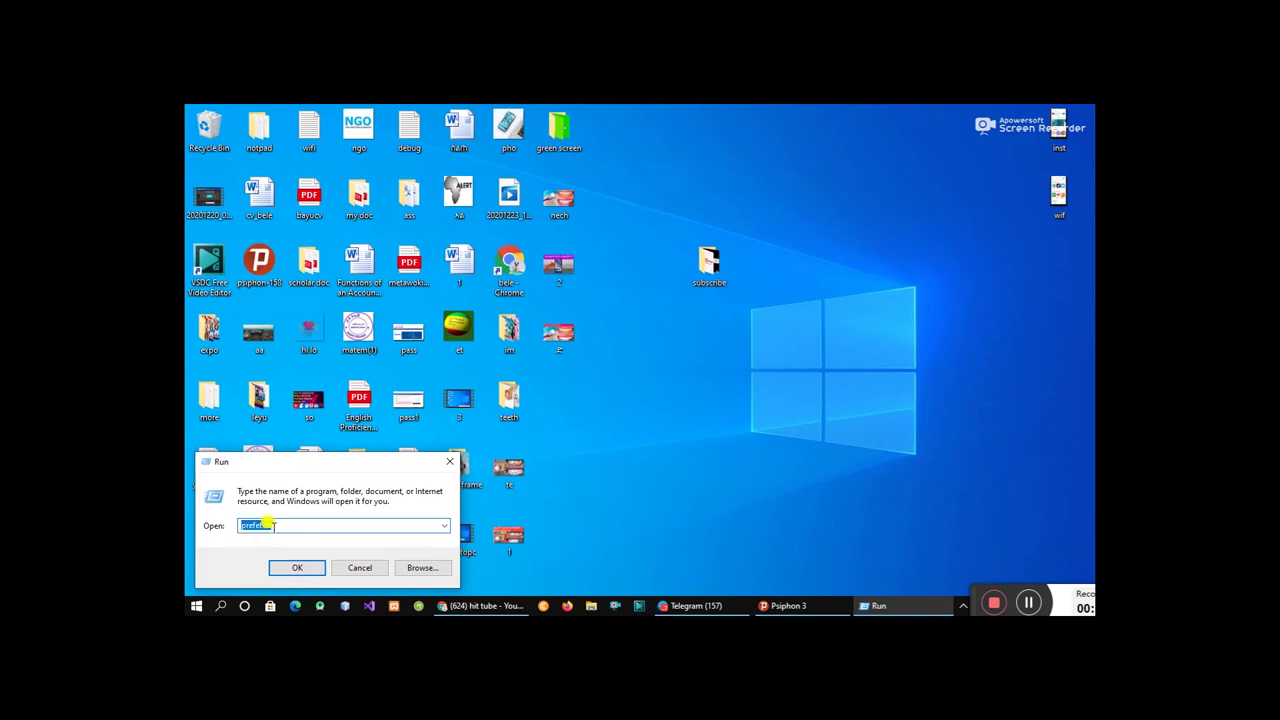
{"action": "left_click", "coordinate": [278, 524]}
{"action": "left_click", "coordinate": [297, 569]}
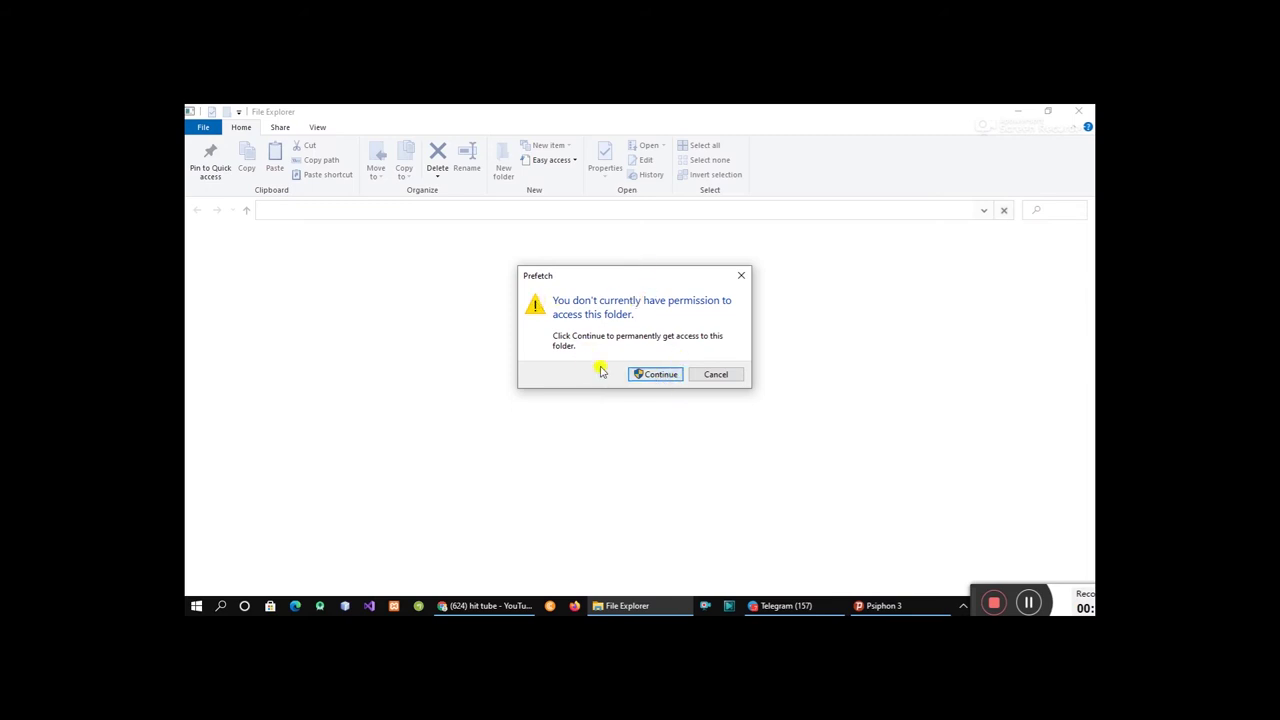
{"action": "left_click", "coordinate": [668, 376]}
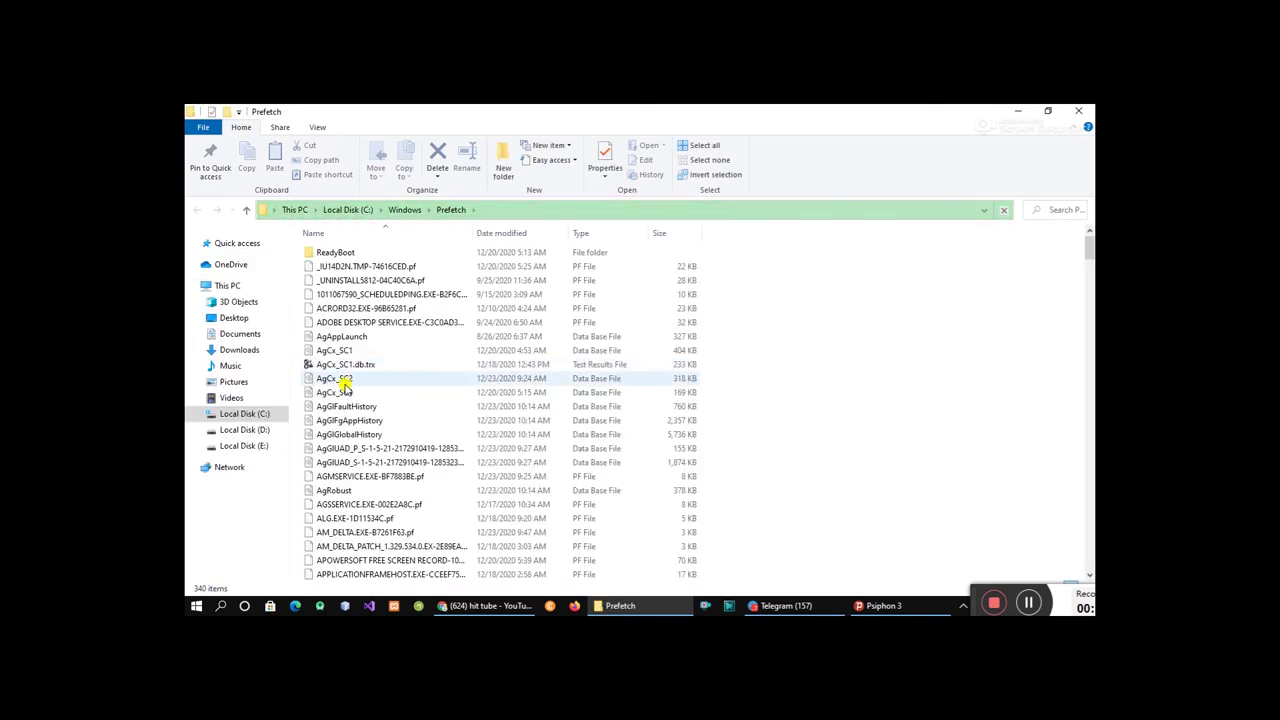
Delete all files in the Prefetch folder, skipping all current items in use, and close the folder window.
{"action": "scroll", "coordinate": [370, 462], "scroll_direction": "down", "scroll_amount": 20}
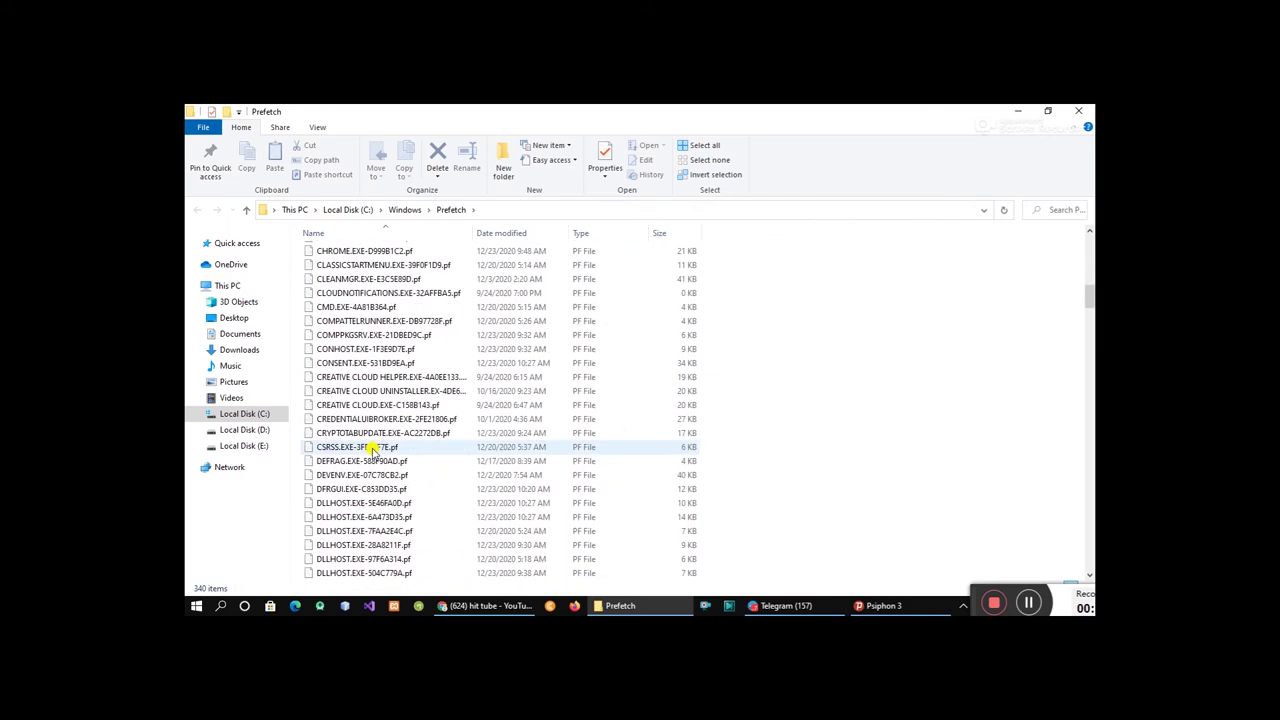
{"action": "scroll", "coordinate": [372, 452], "scroll_direction": "down", "scroll_amount": 20}
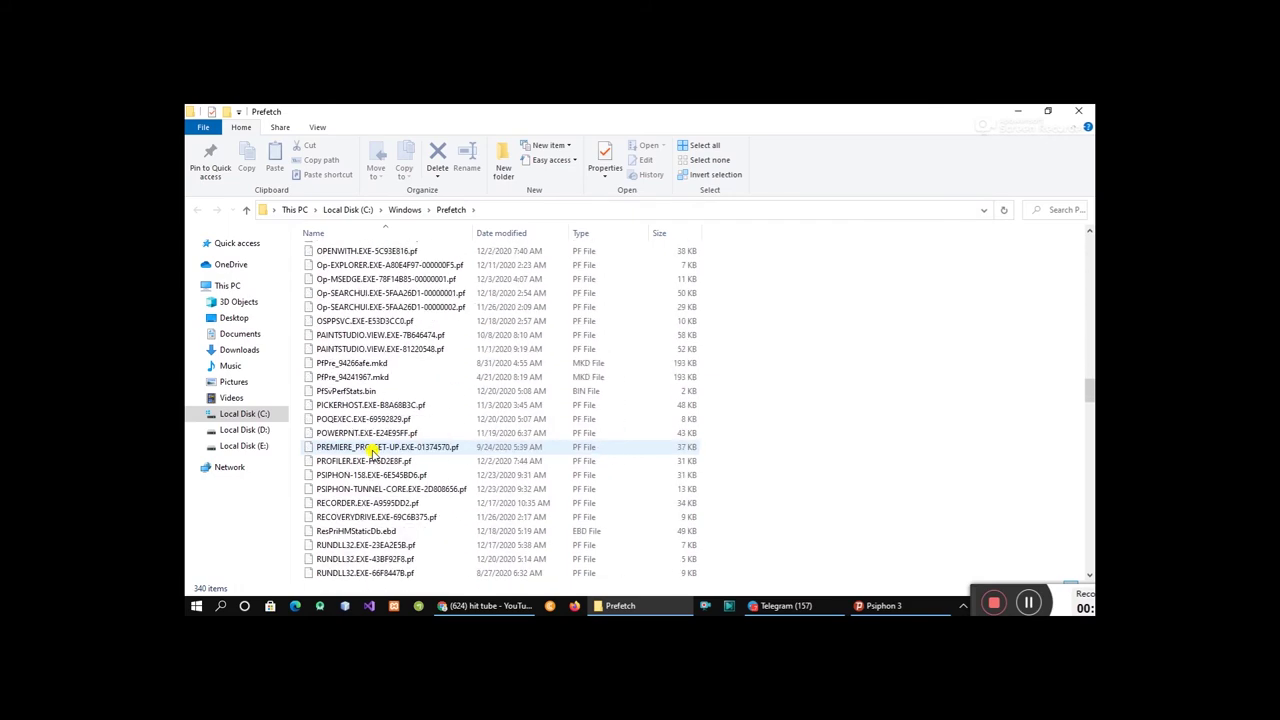
{"action": "scroll", "coordinate": [372, 452], "scroll_direction": "up", "scroll_amount": 20}
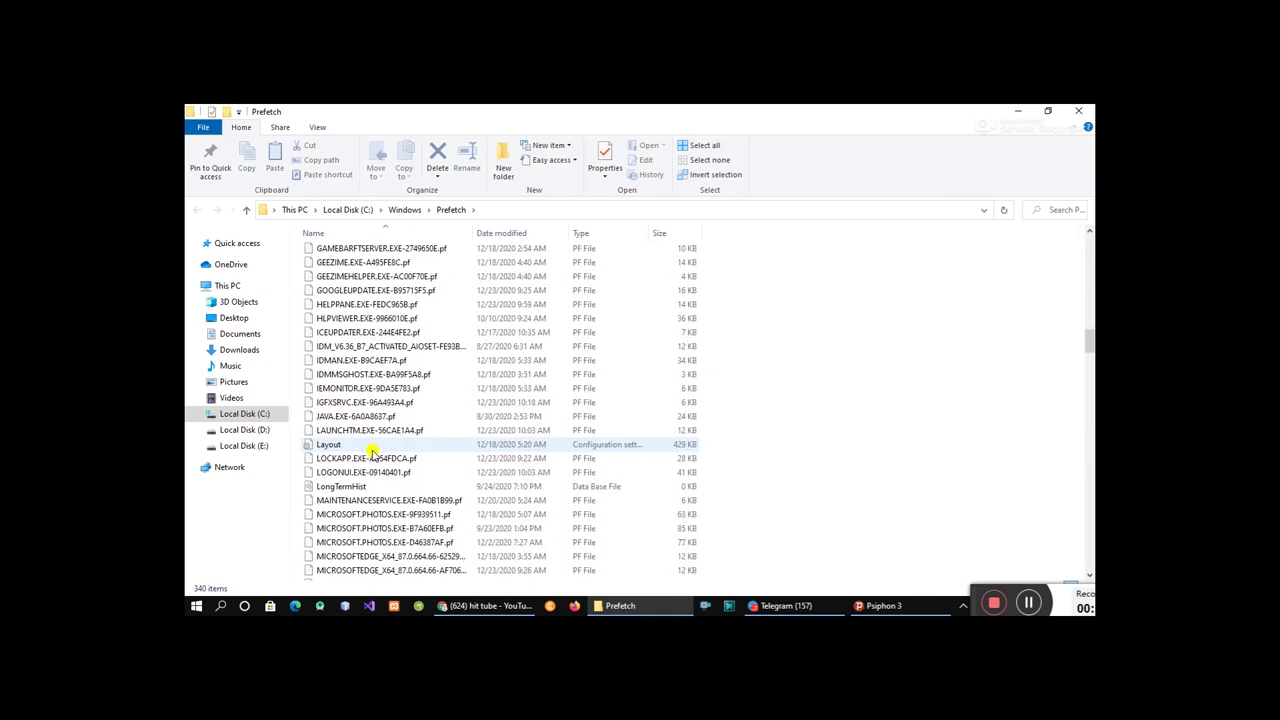
{"action": "scroll", "coordinate": [372, 452], "scroll_direction": "down", "scroll_amount": 5}
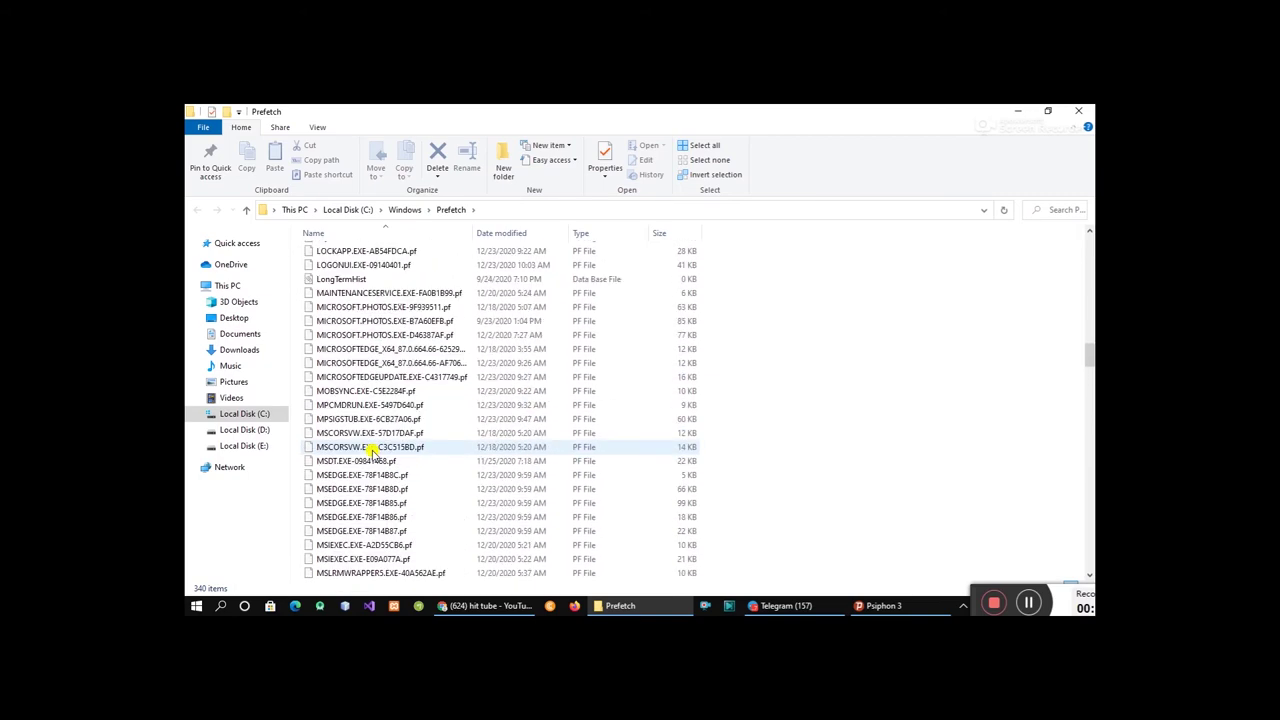
{"action": "key", "text": "ctrl+a"}
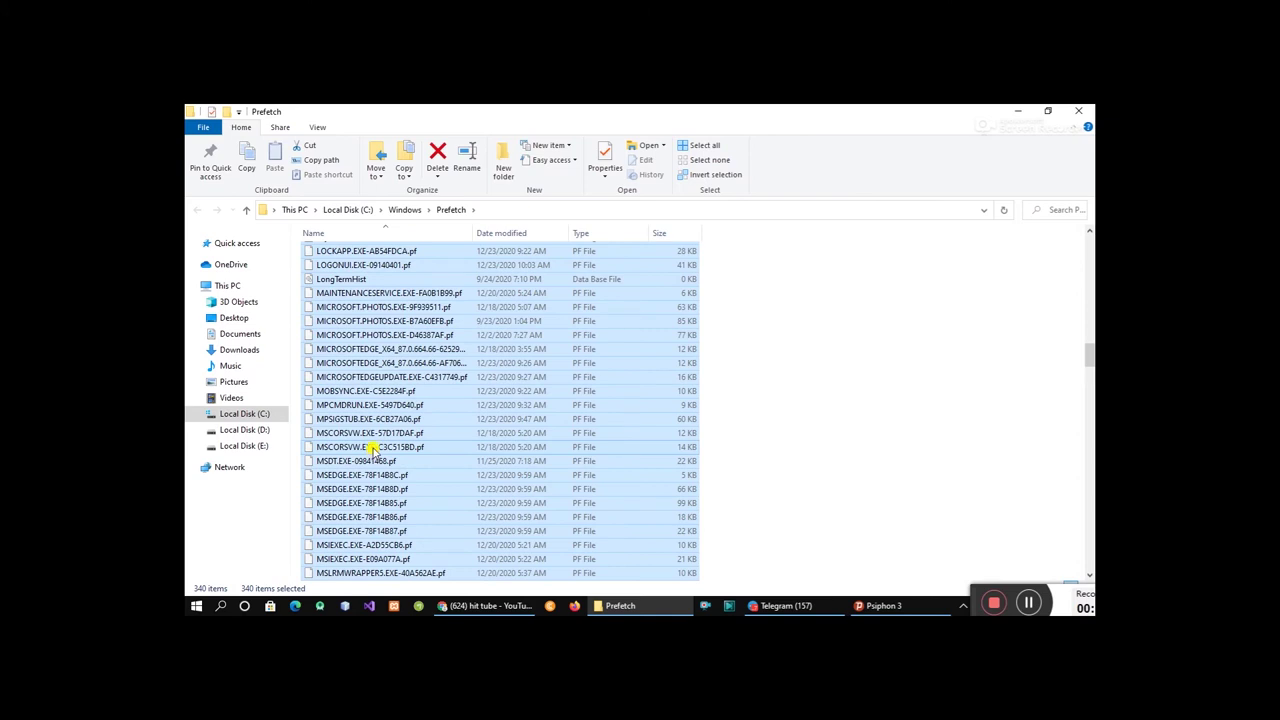
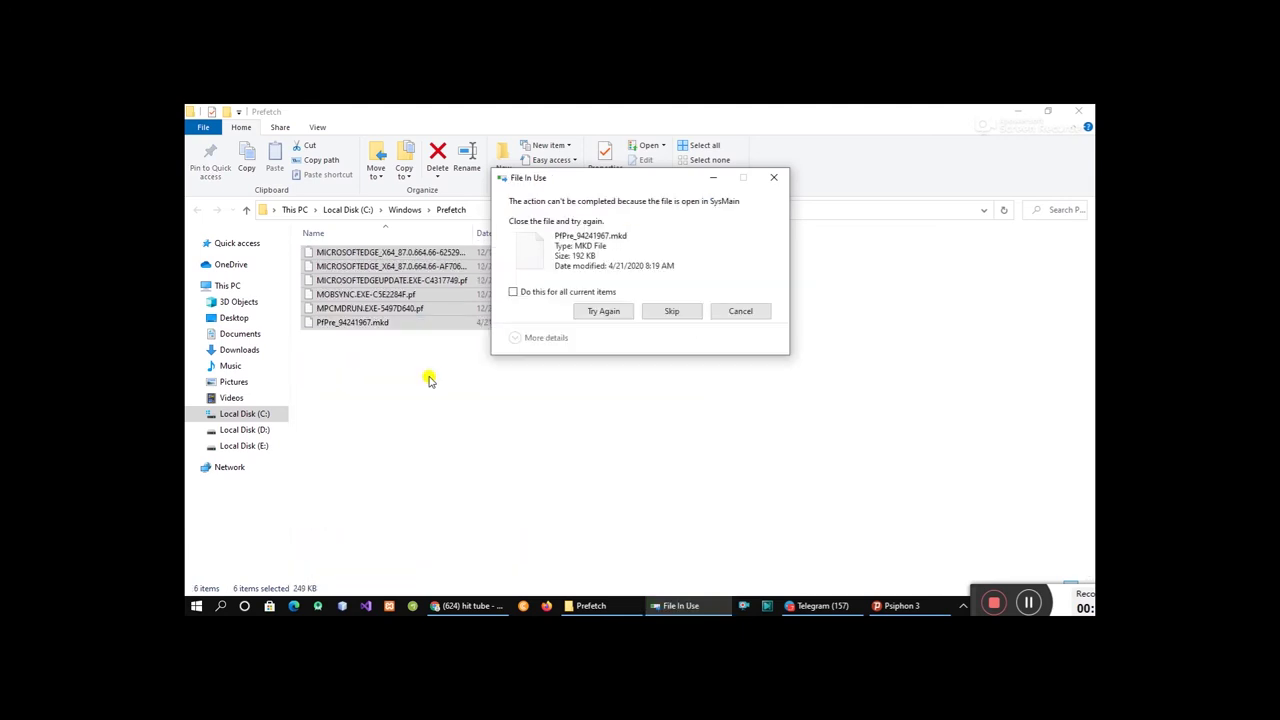
{"action": "left_click", "coordinate": [513, 292]}
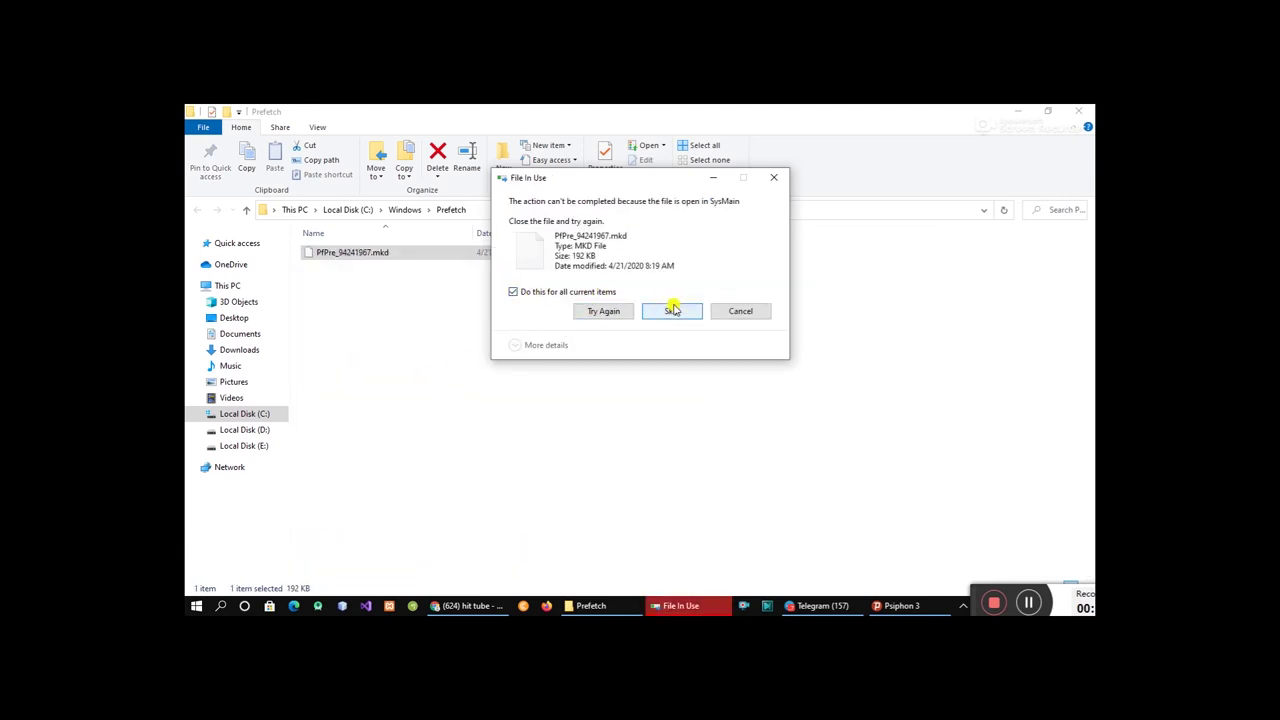
{"action": "left_click", "coordinate": [673, 311]}
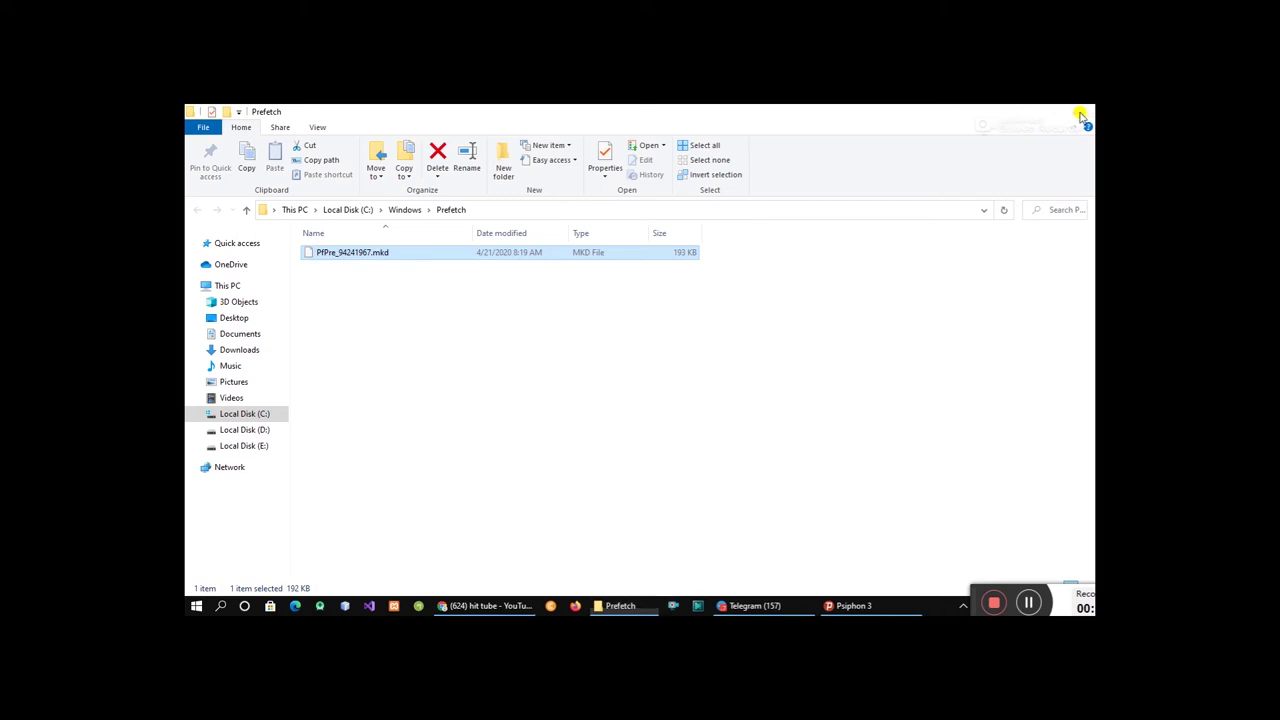
{"action": "left_click", "coordinate": [1080, 116]}
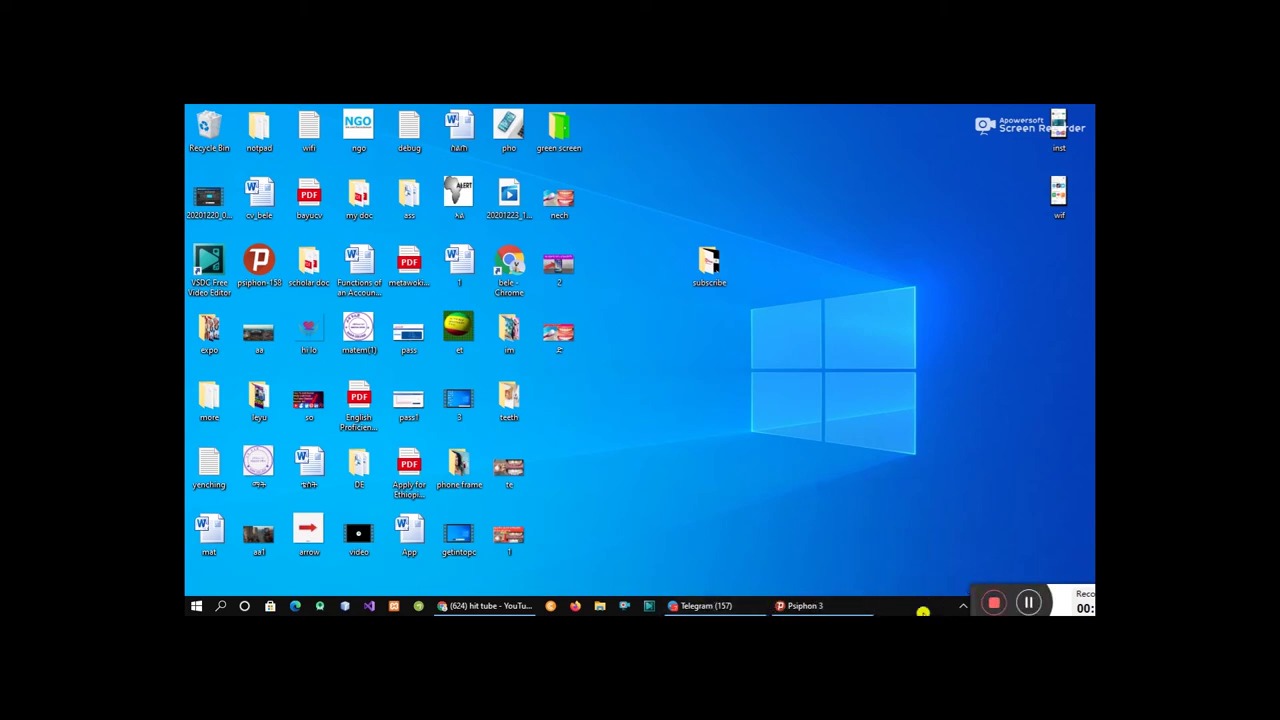
View the basic system information in the properties of This PC, and close the System window.
{"action": "left_click", "coordinate": [1028, 601]}
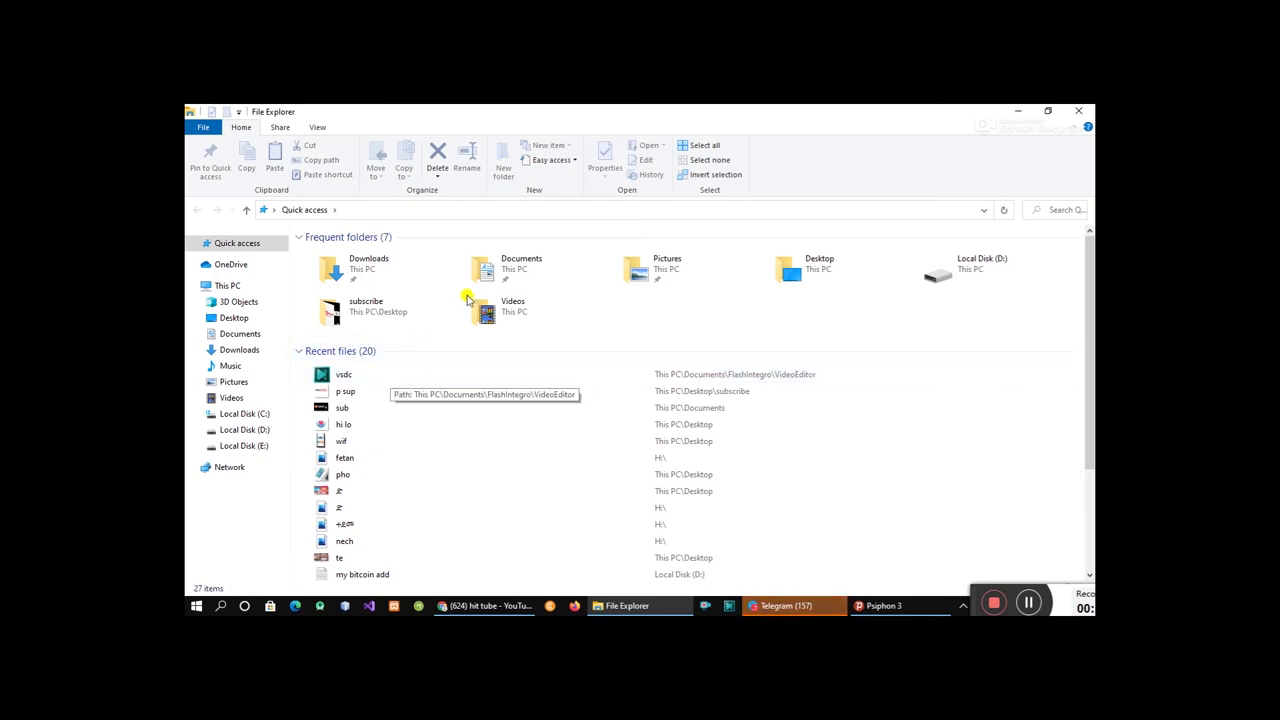
{"action": "right_click", "coordinate": [228, 290]}
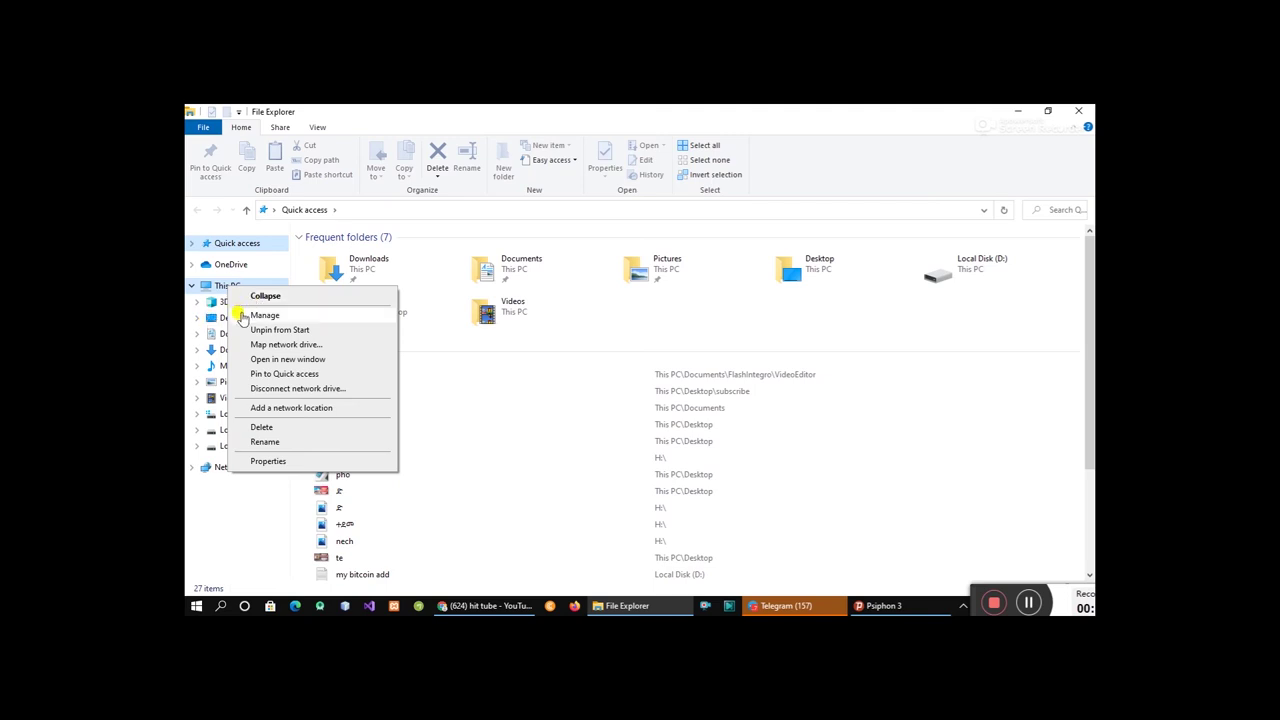
{"action": "left_click", "coordinate": [268, 462]}
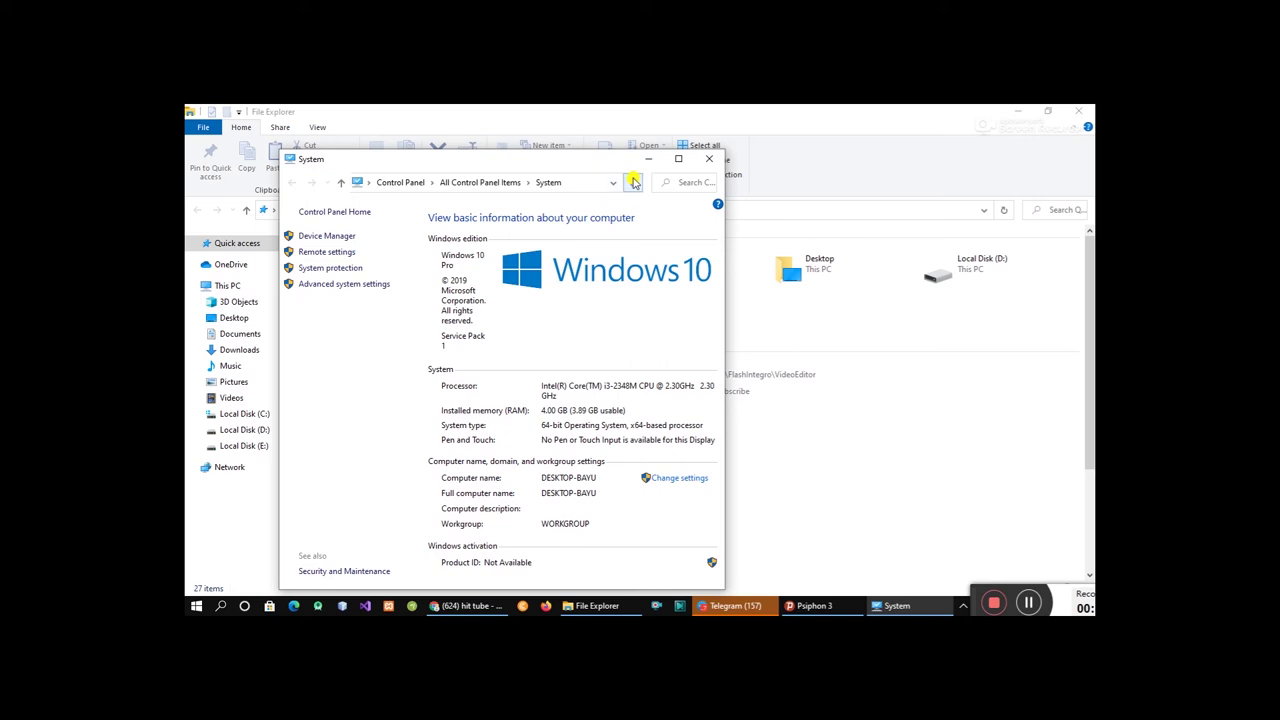
{"action": "left_click", "coordinate": [709, 159]}
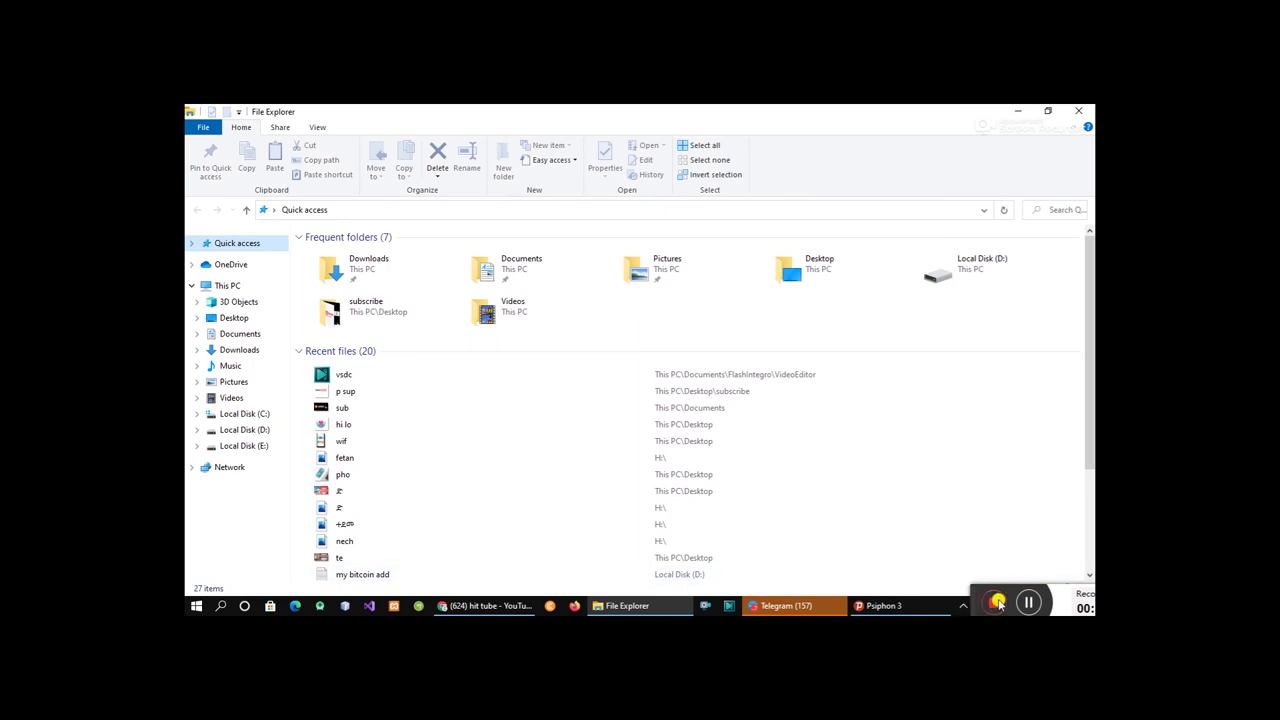
View the general properties of Local Disk (C:), including its used and free space, and close the dialog.
{"action": "left_click", "coordinate": [1028, 602]}
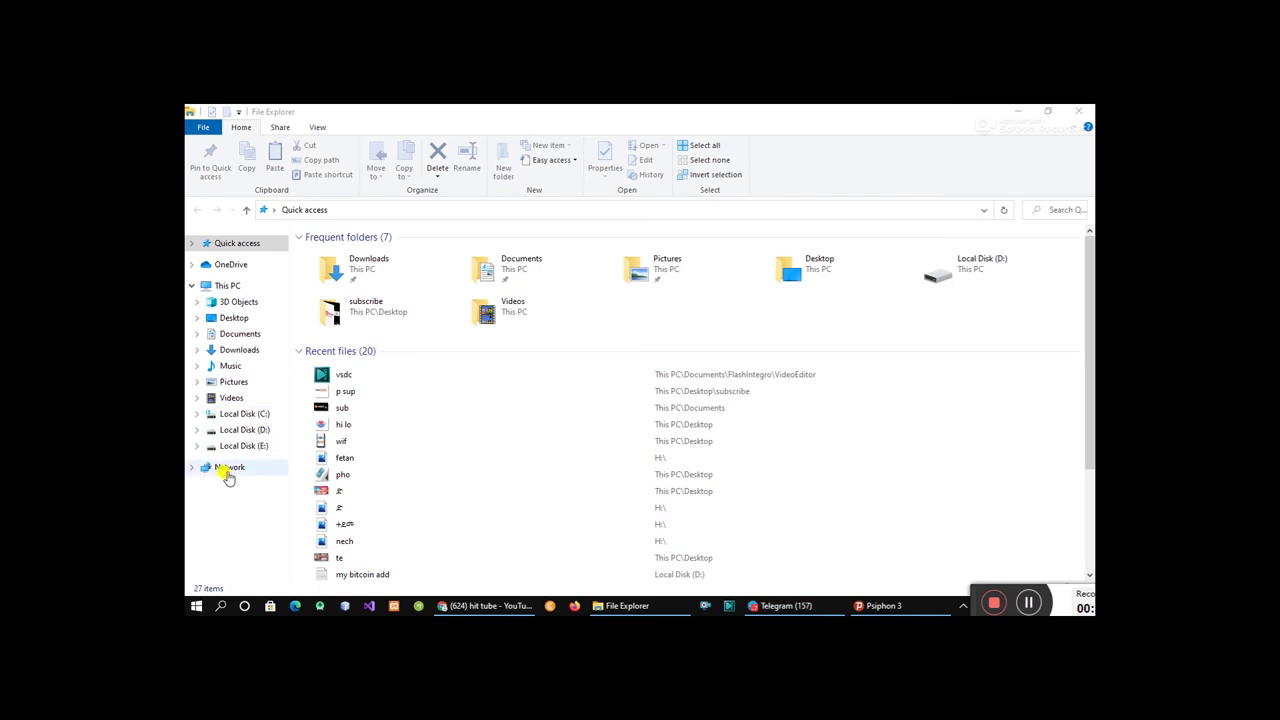
{"action": "right_click", "coordinate": [256, 416]}
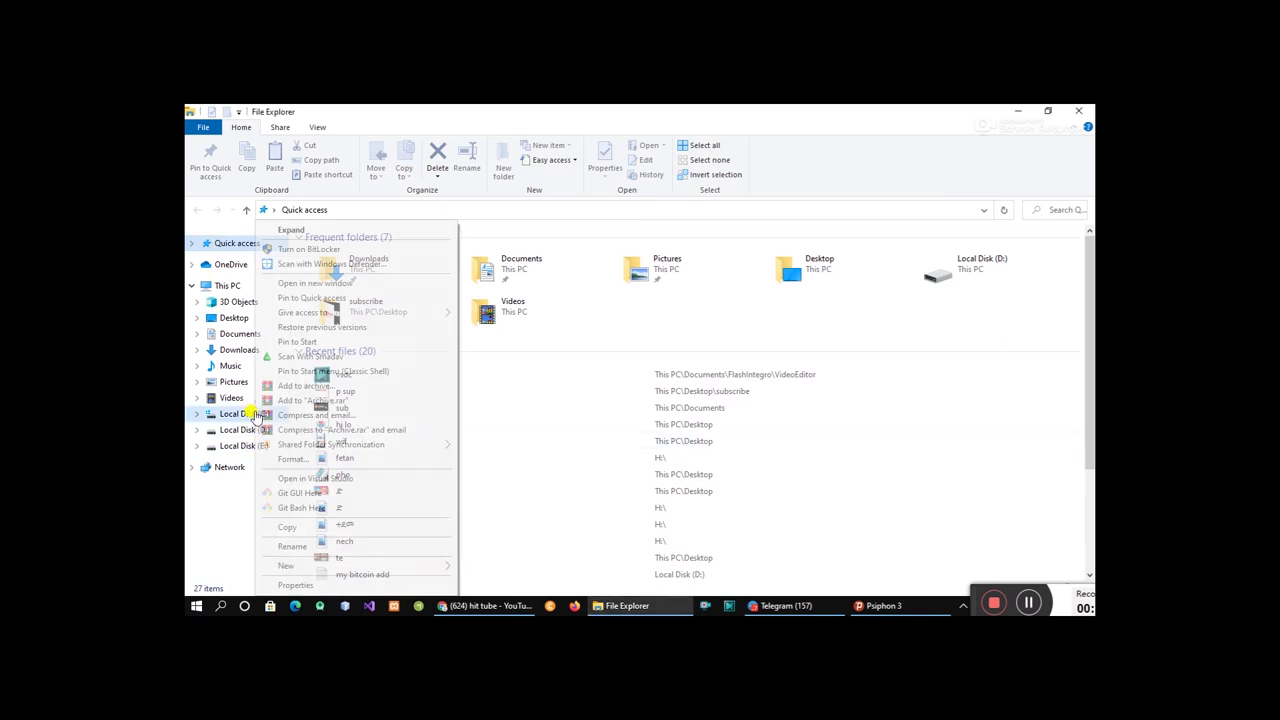
{"action": "left_click", "coordinate": [292, 585]}
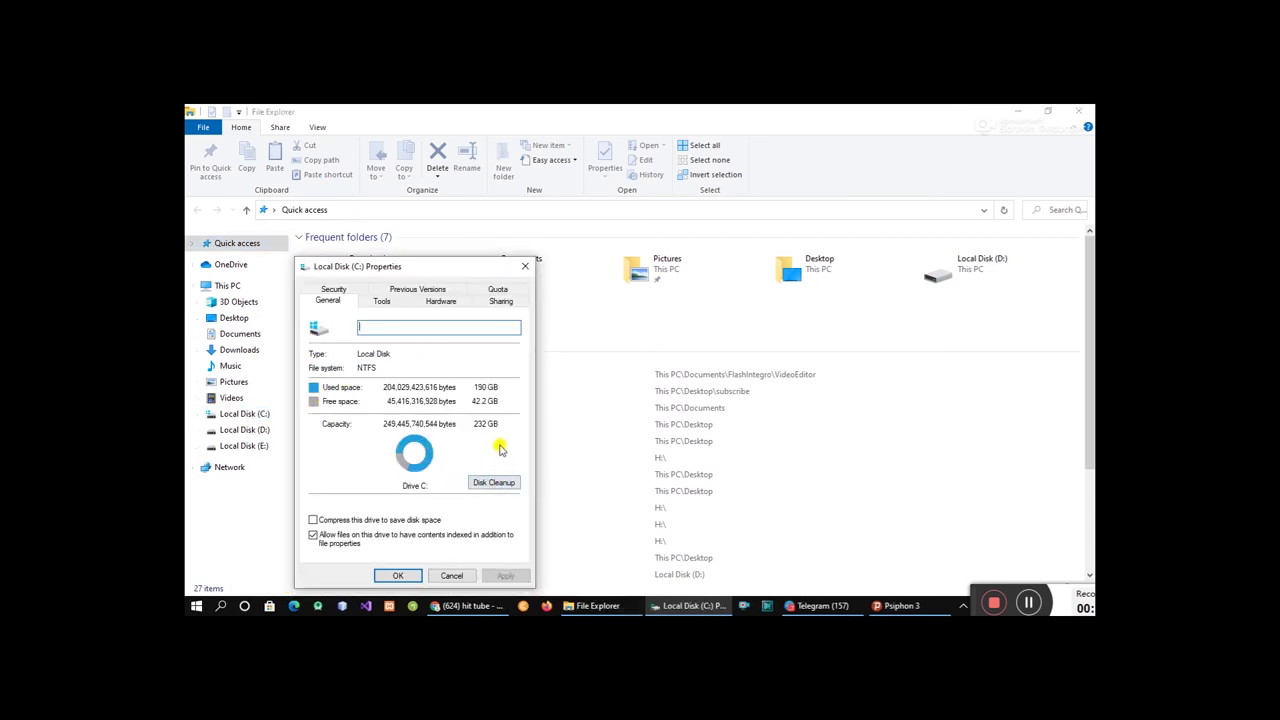
{"action": "left_click", "coordinate": [525, 266]}
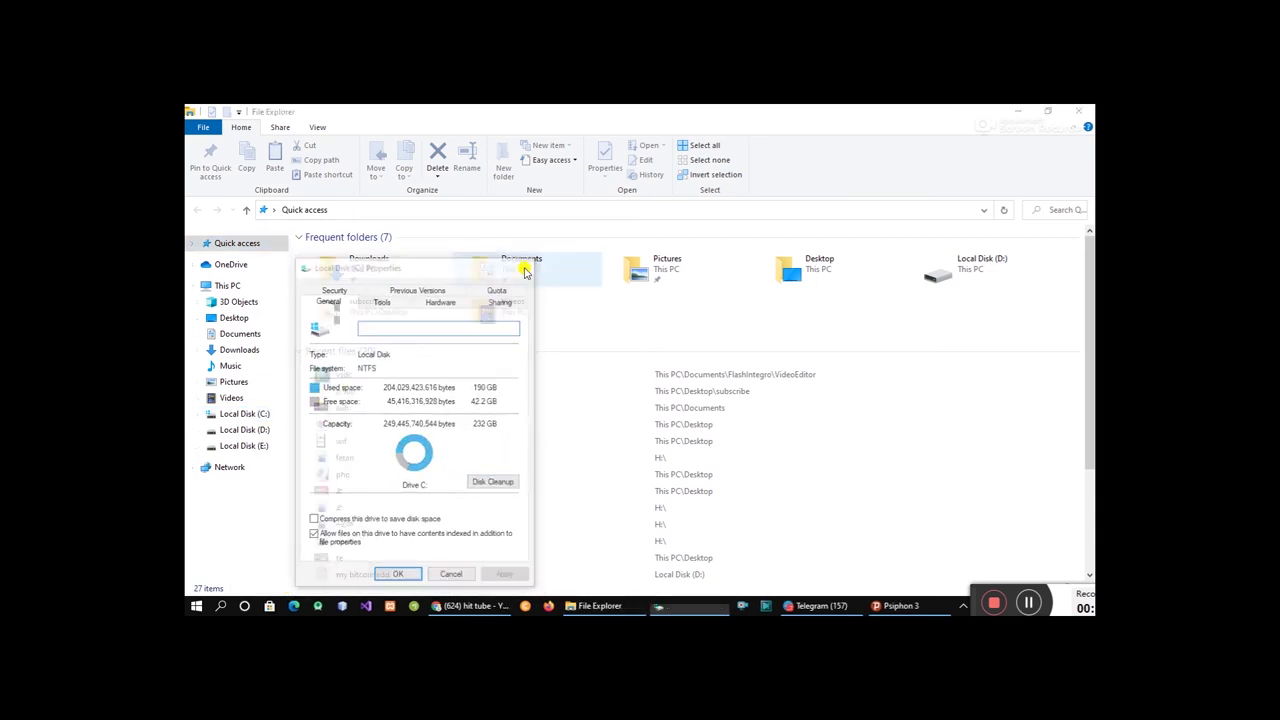
{"action": "left_click", "coordinate": [220, 607]}
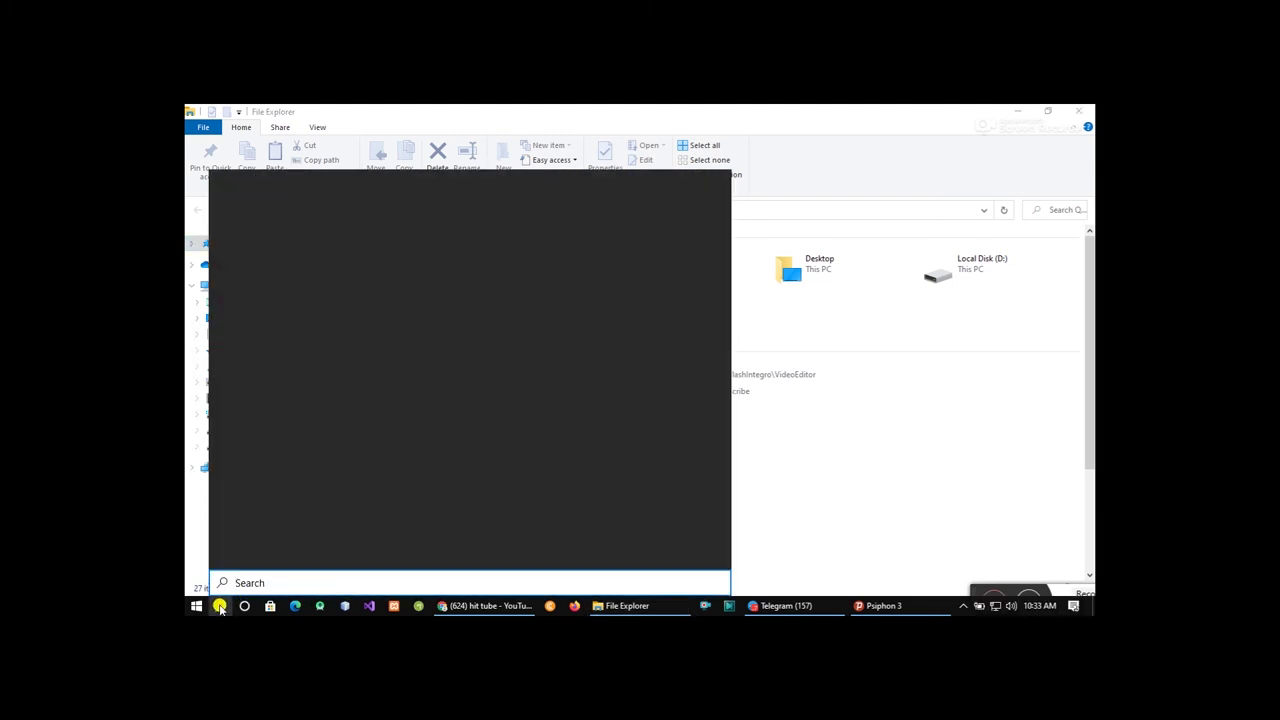
{"action": "type", "text": "cl"}
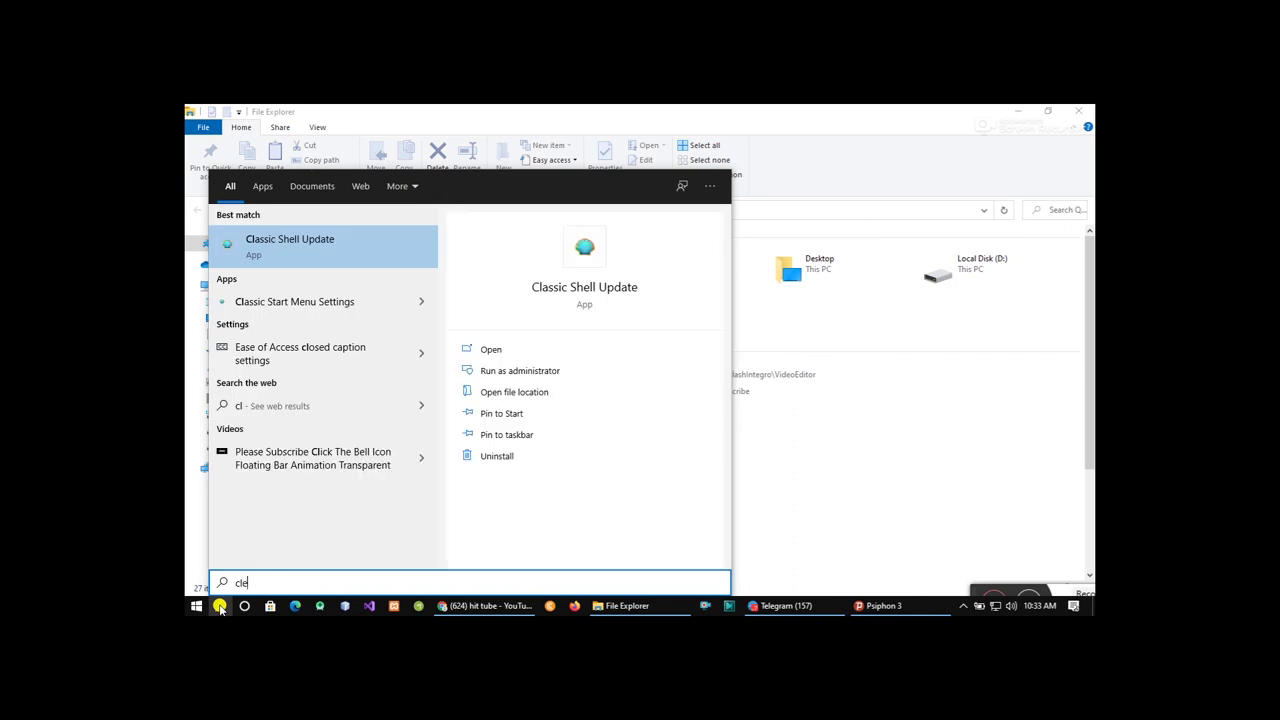
{"action": "type", "text": "e"}
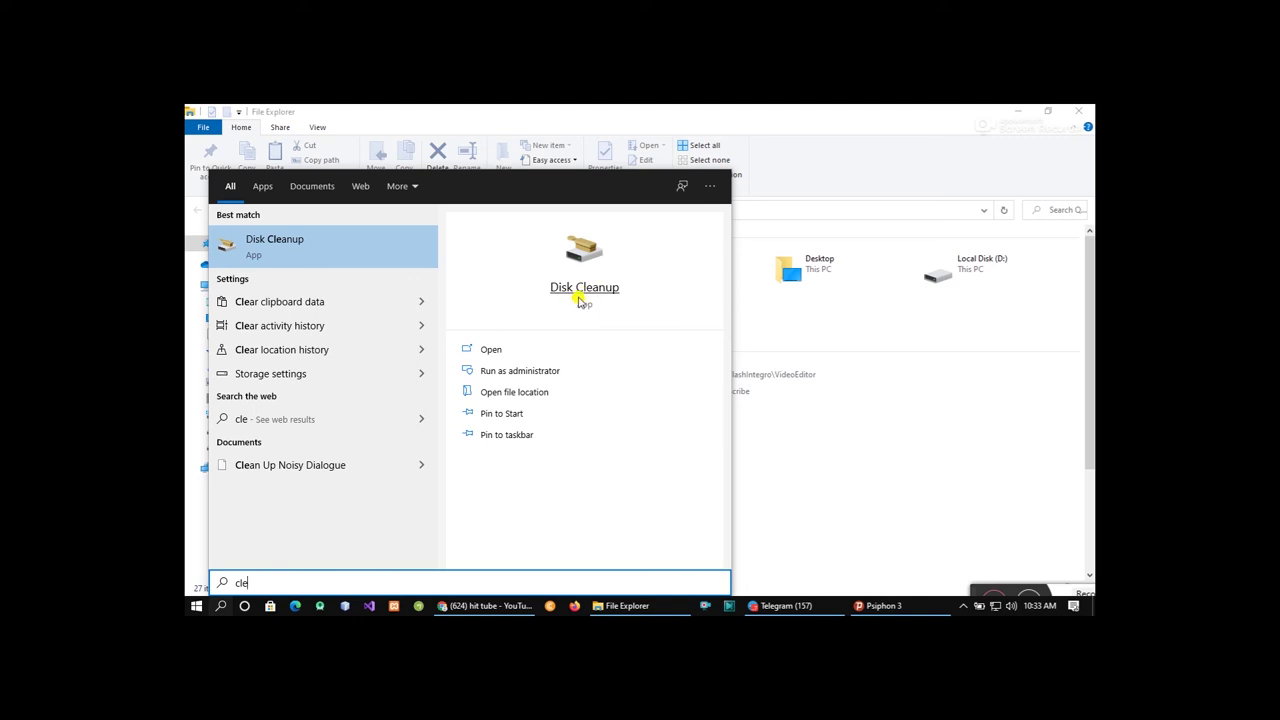
{"action": "left_click", "coordinate": [198, 607]}
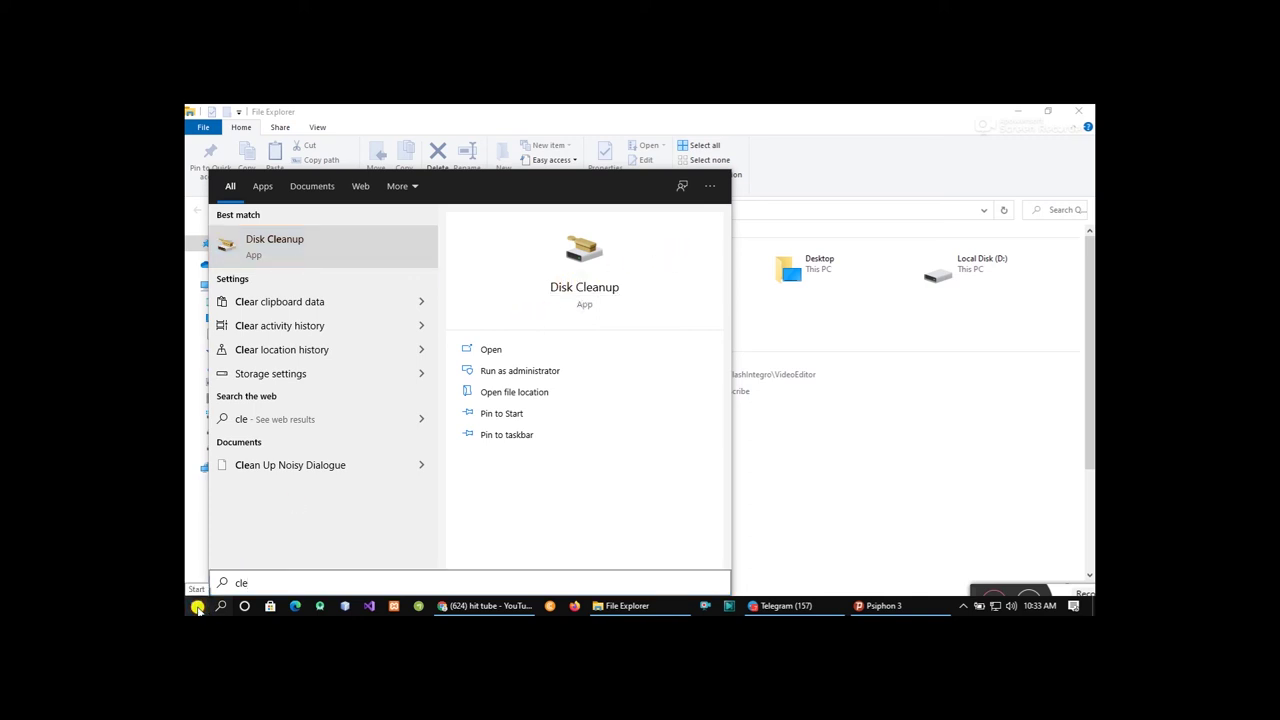
{"action": "left_click", "coordinate": [202, 607]}
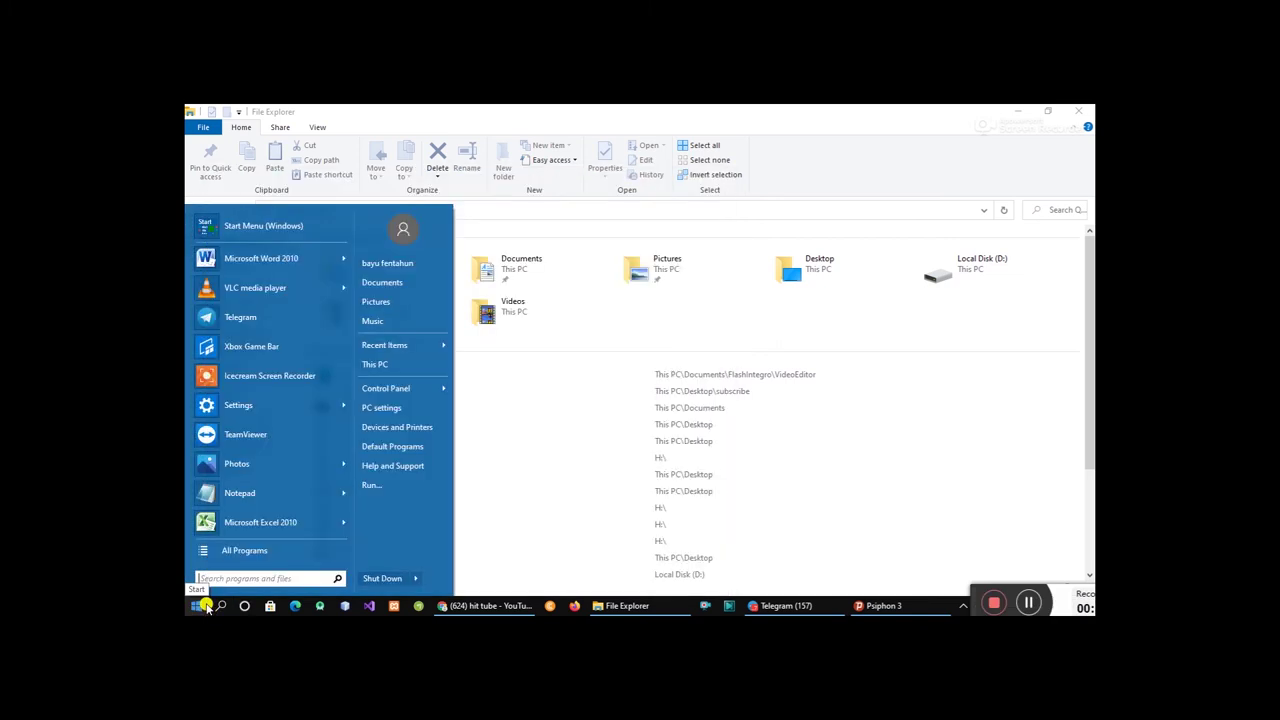
{"action": "left_click", "coordinate": [205, 606]}
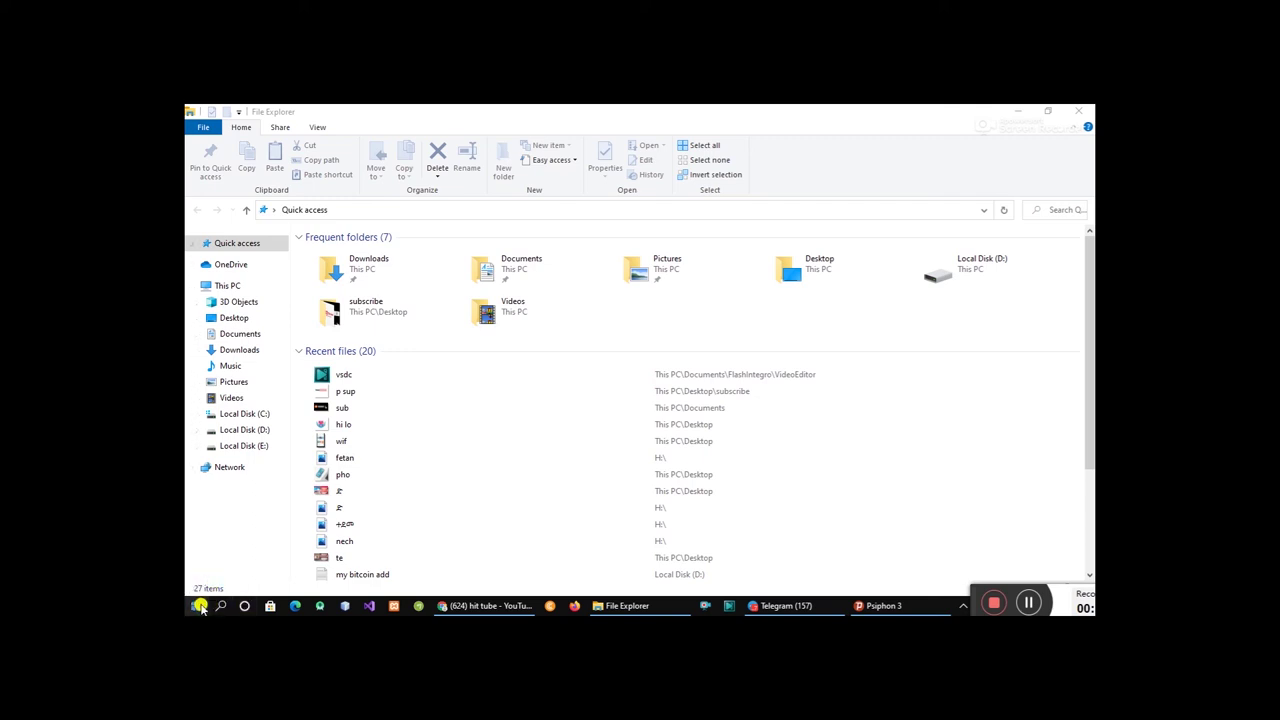
Search the installed programs for "cle" and open Disk Cleanup.
{"action": "left_click", "coordinate": [200, 607]}
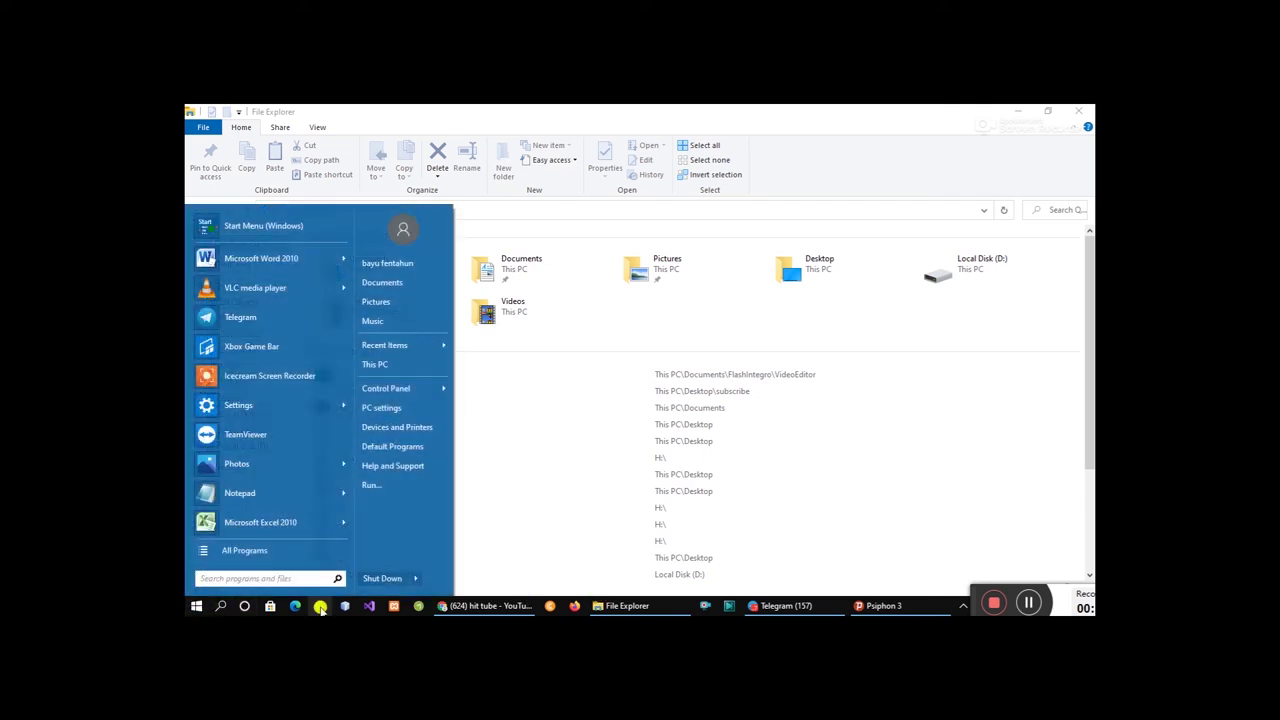
{"action": "type", "text": "c"}
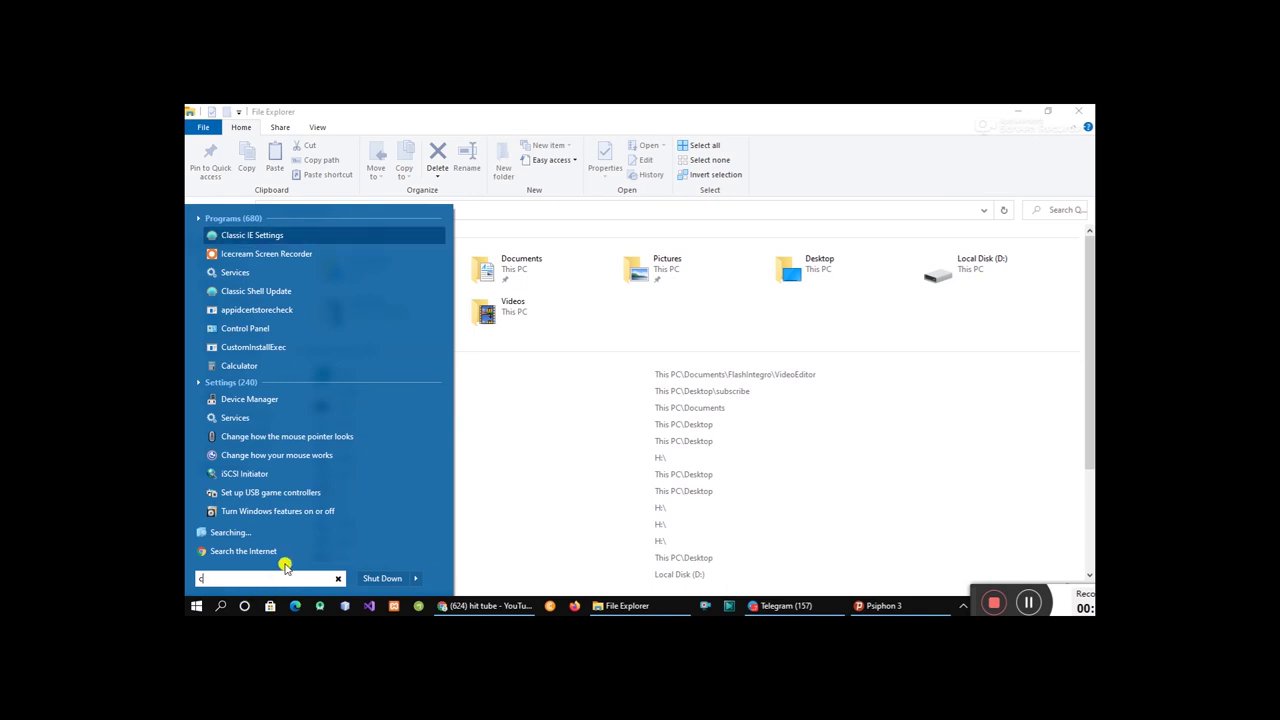
{"action": "type", "text": "le"}
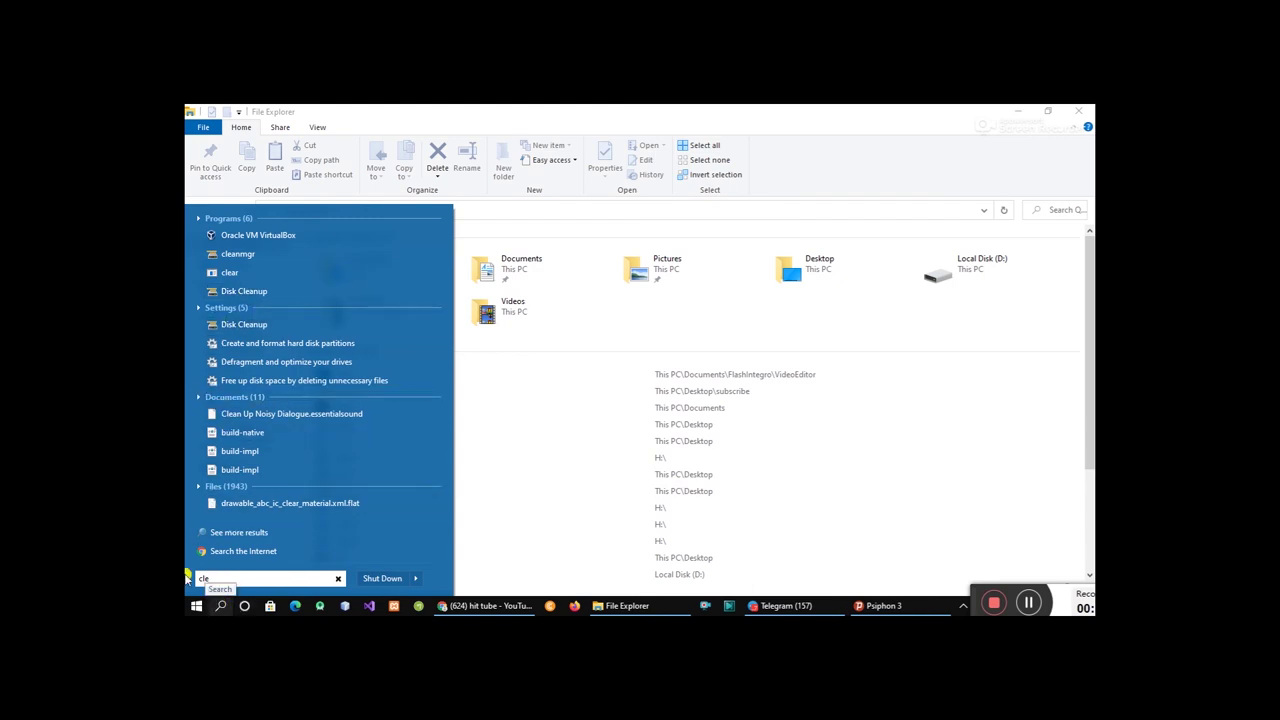
{"action": "left_click", "coordinate": [256, 293]}
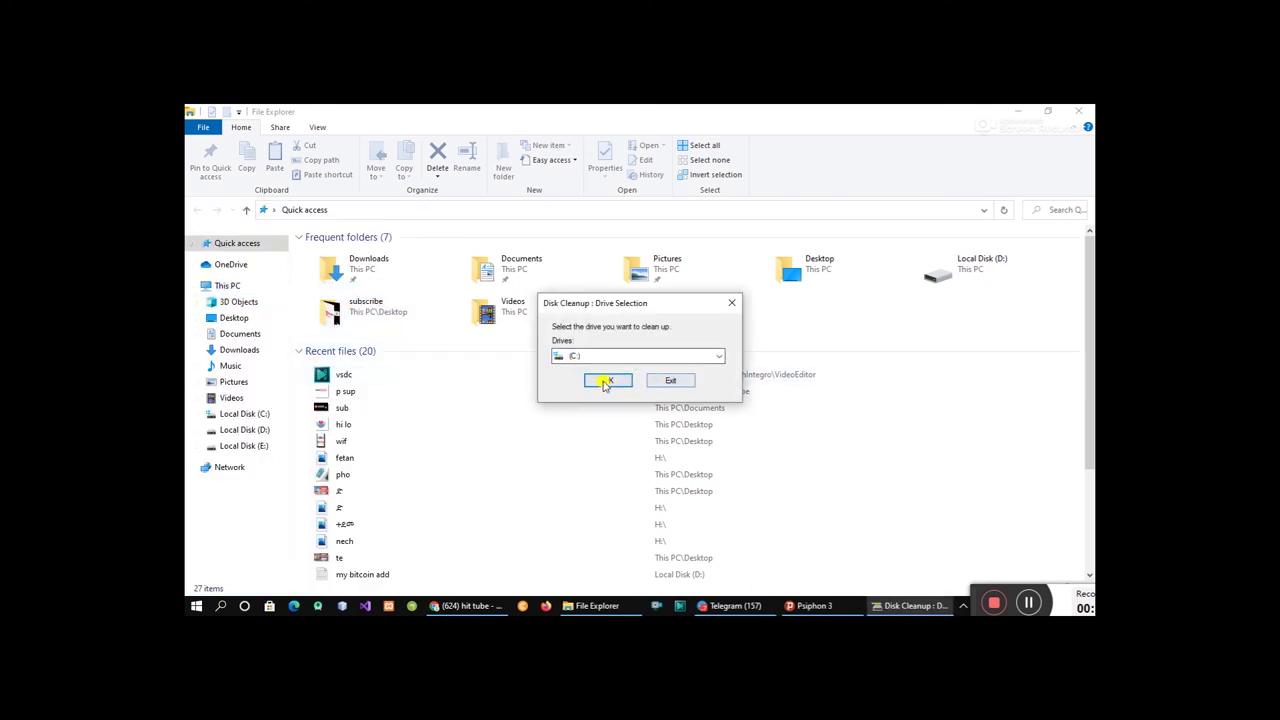
Select drive (C:) as the drive to clean up and start its scan.
{"action": "left_click", "coordinate": [720, 357]}
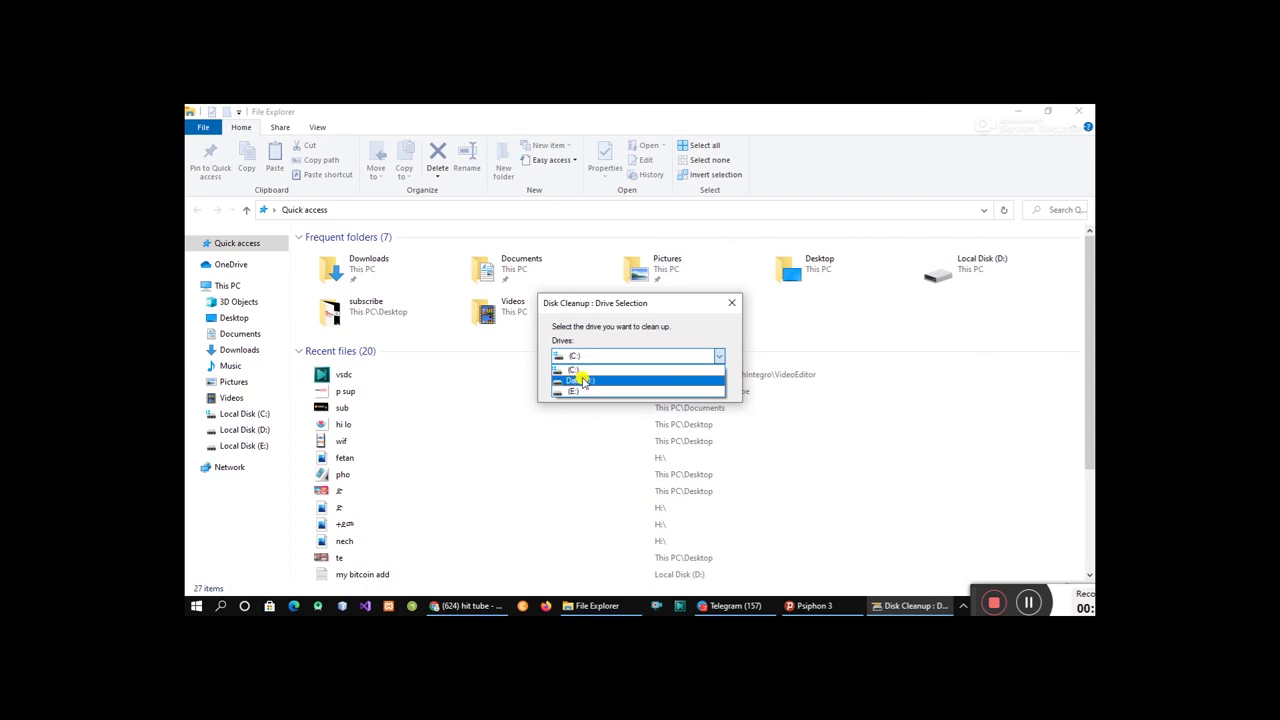
{"action": "left_click", "coordinate": [719, 359]}
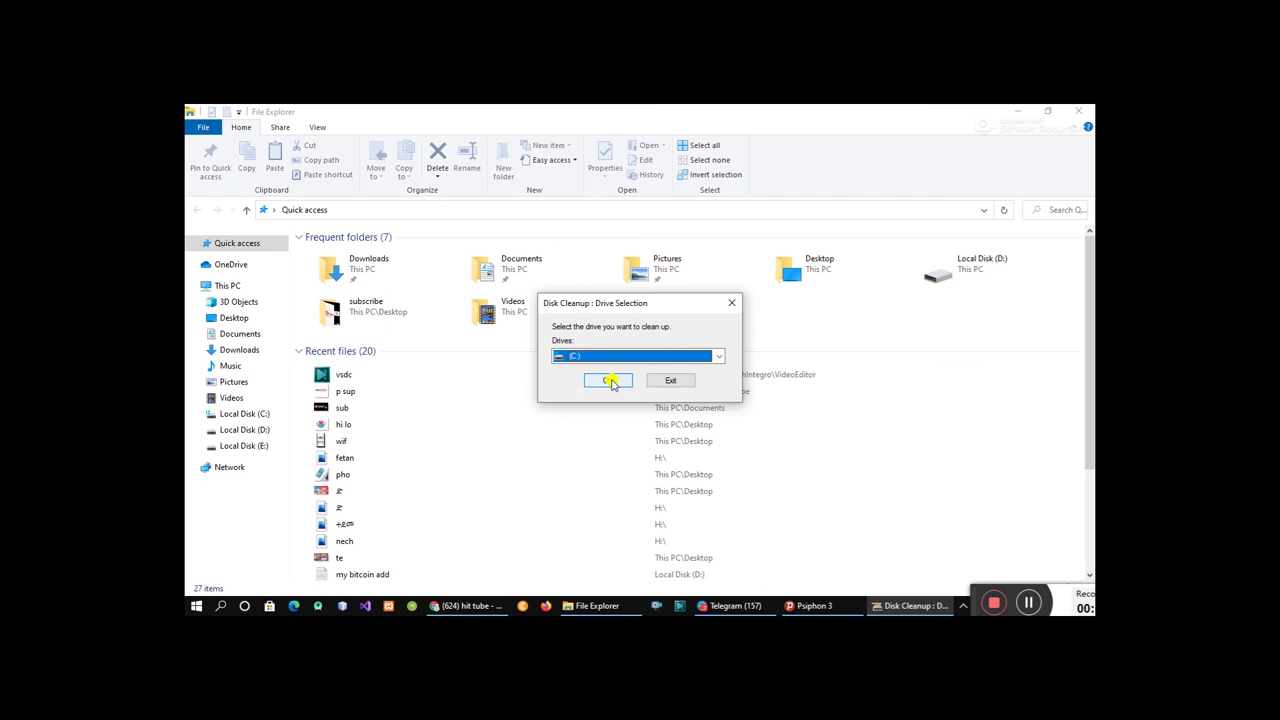
{"action": "left_click", "coordinate": [610, 381]}
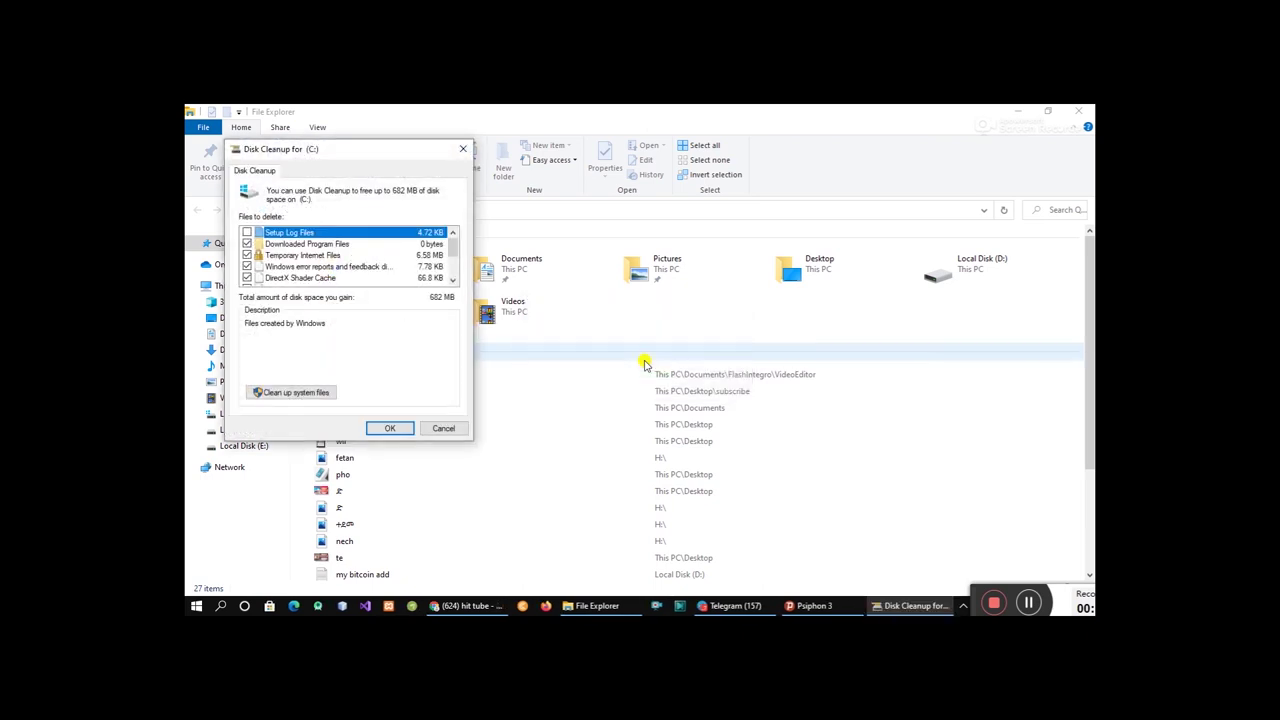
Extend the cleanup of drive (C:) to system files and permanently delete the preselected file categories.
{"action": "left_click", "coordinate": [295, 392]}
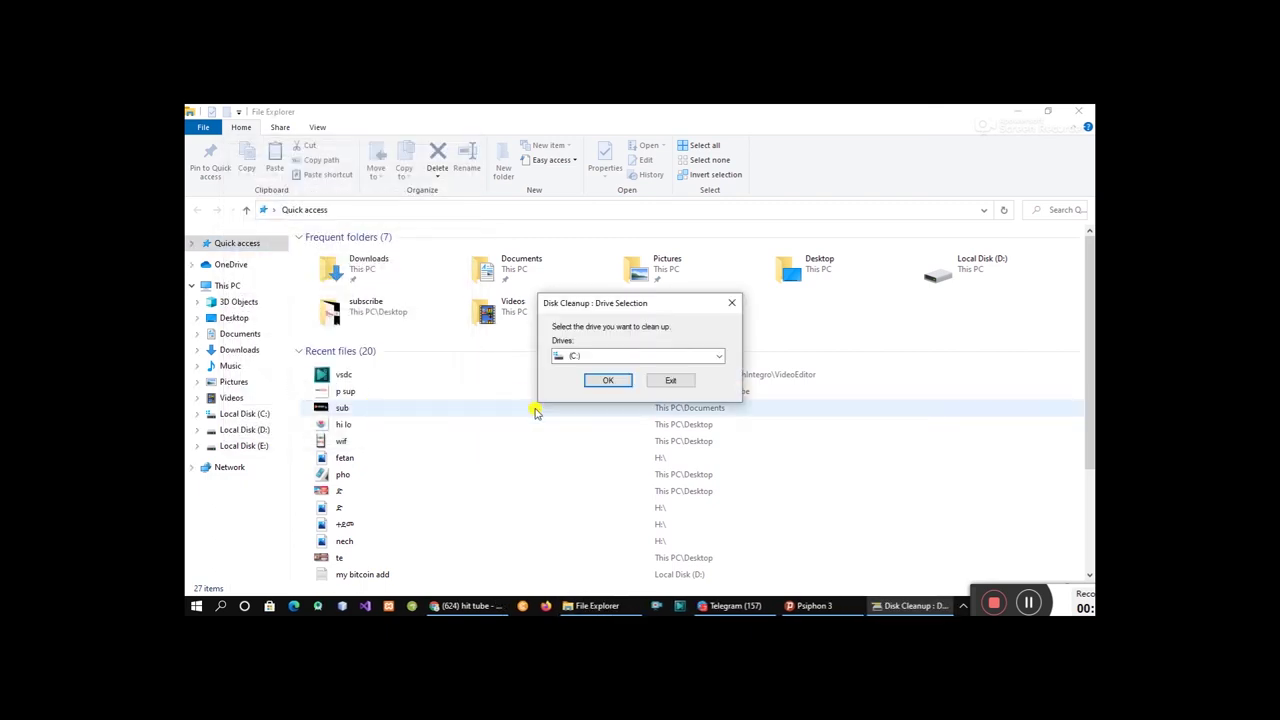
{"action": "left_click", "coordinate": [604, 381]}
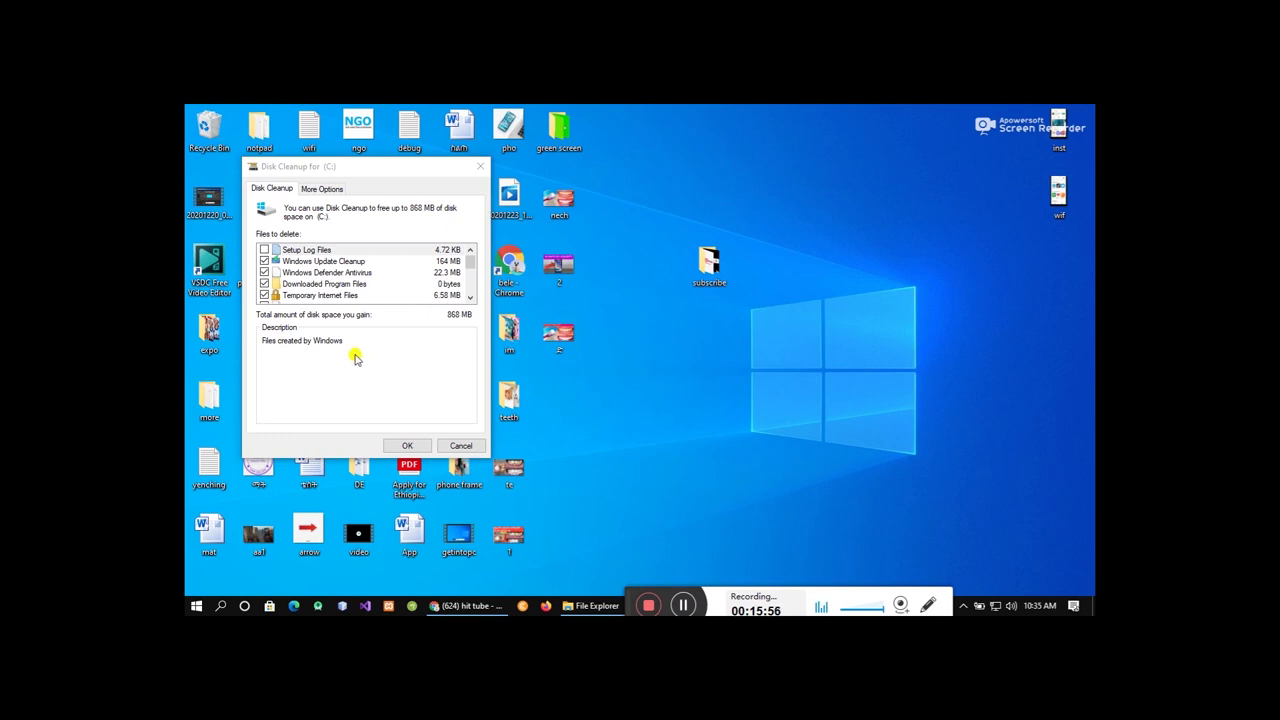
{"action": "left_click", "coordinate": [409, 445]}
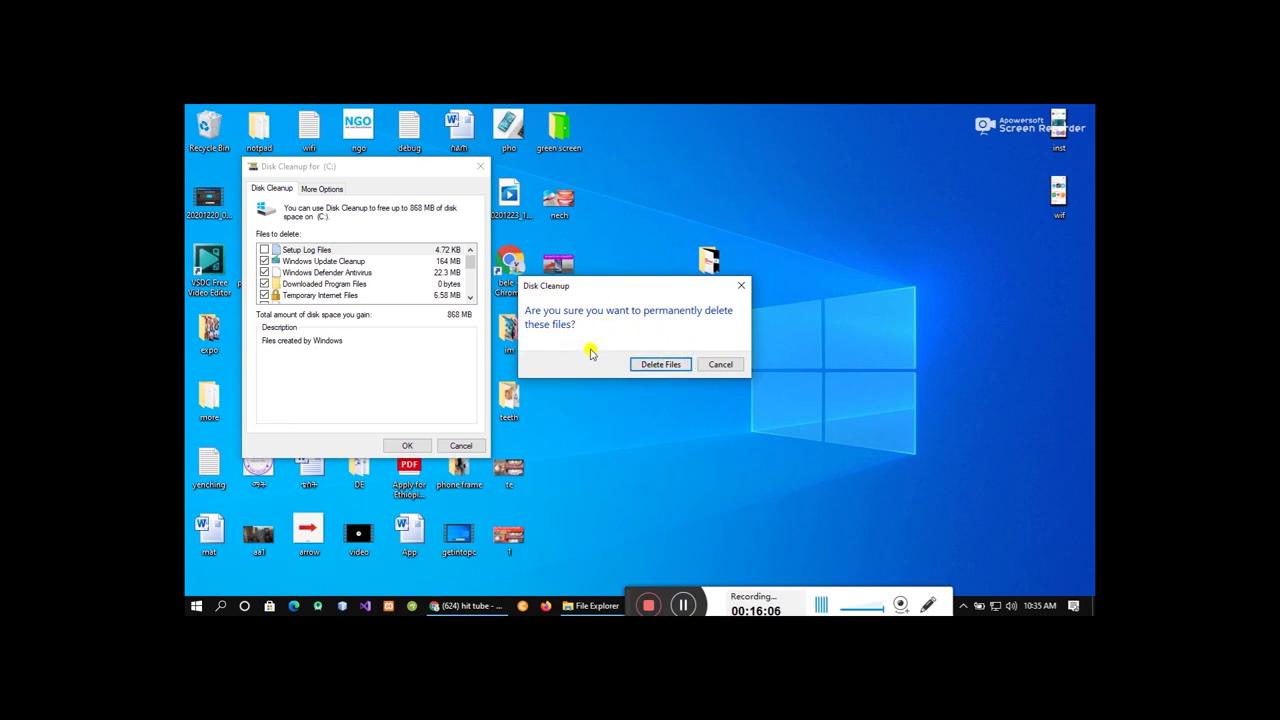
{"action": "left_click", "coordinate": [663, 364]}
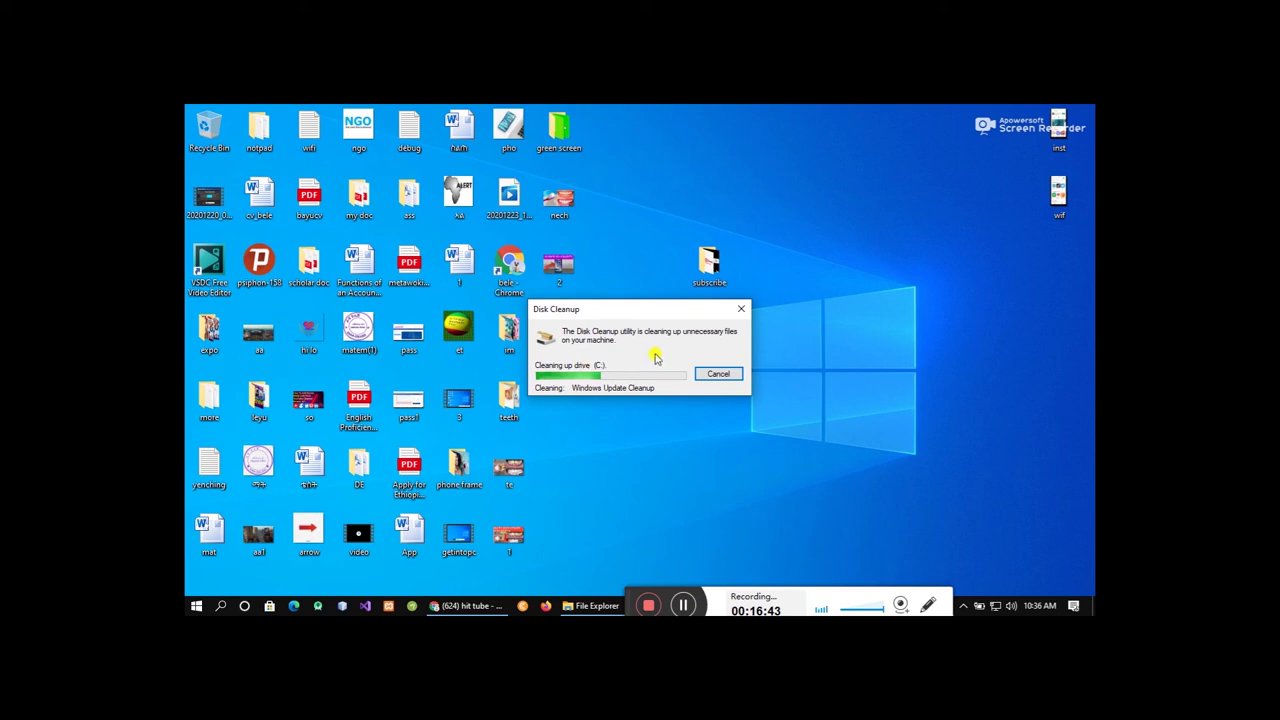
Display the computer's available shutdown options, including Restart, without choosing one.
{"action": "left_click", "coordinate": [684, 607]}
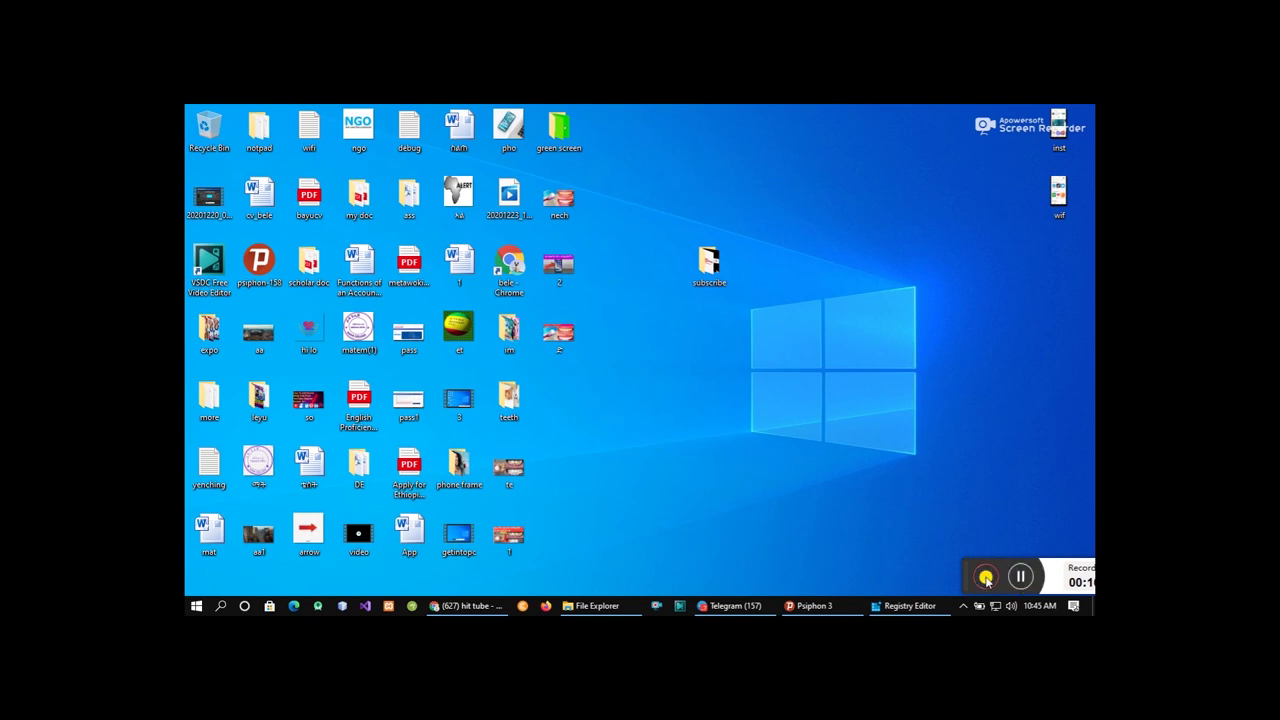
{"action": "left_click", "coordinate": [200, 606]}
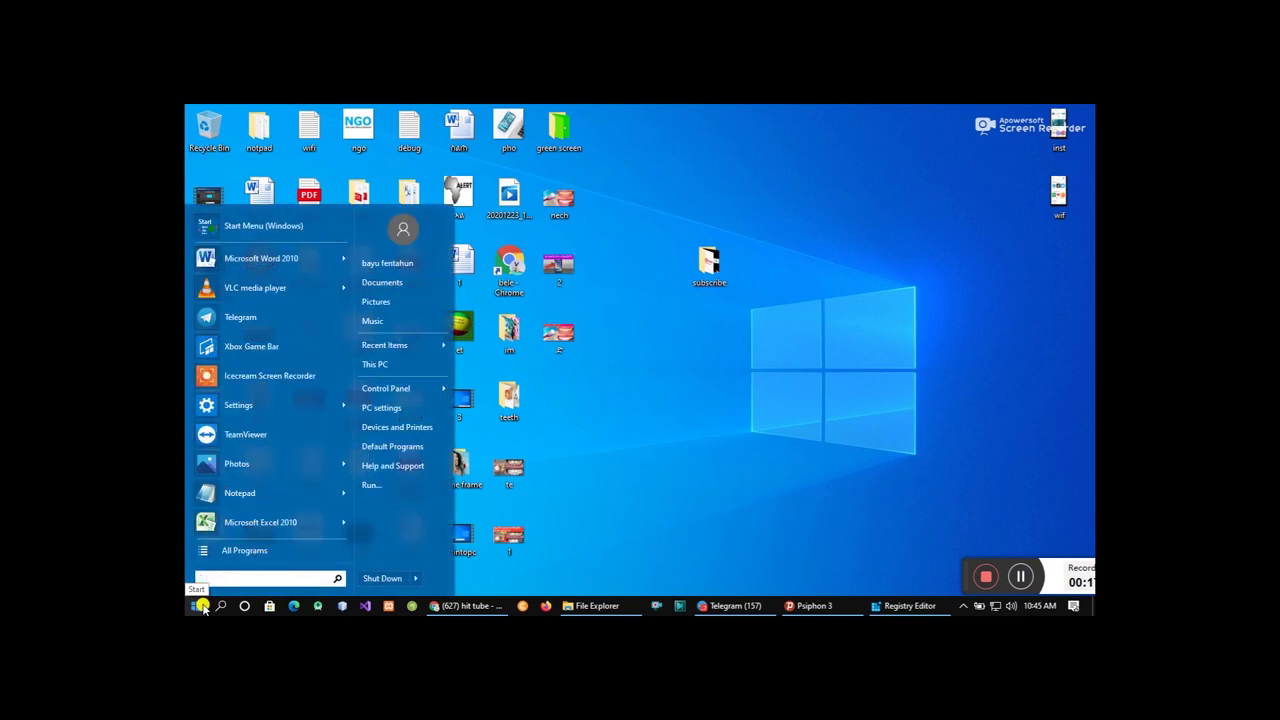
{"action": "mouse_move", "coordinate": [412, 582]}
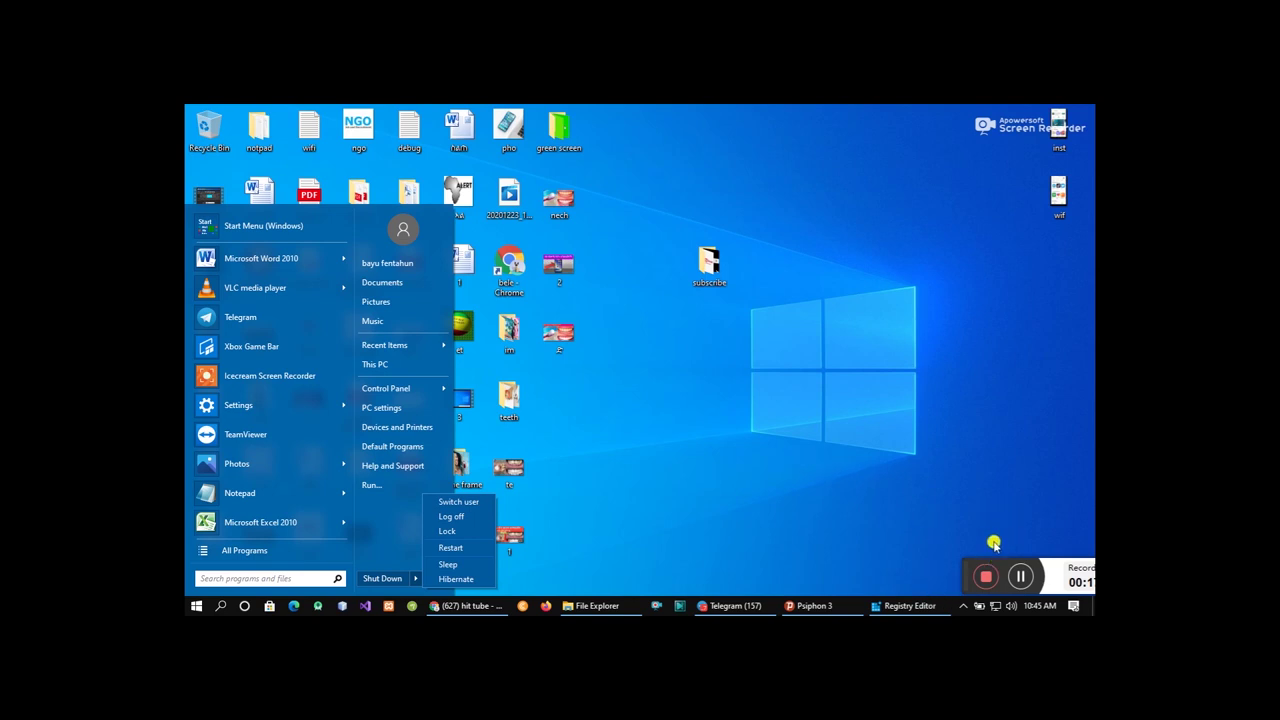
{"action": "left_click", "coordinate": [981, 579]}
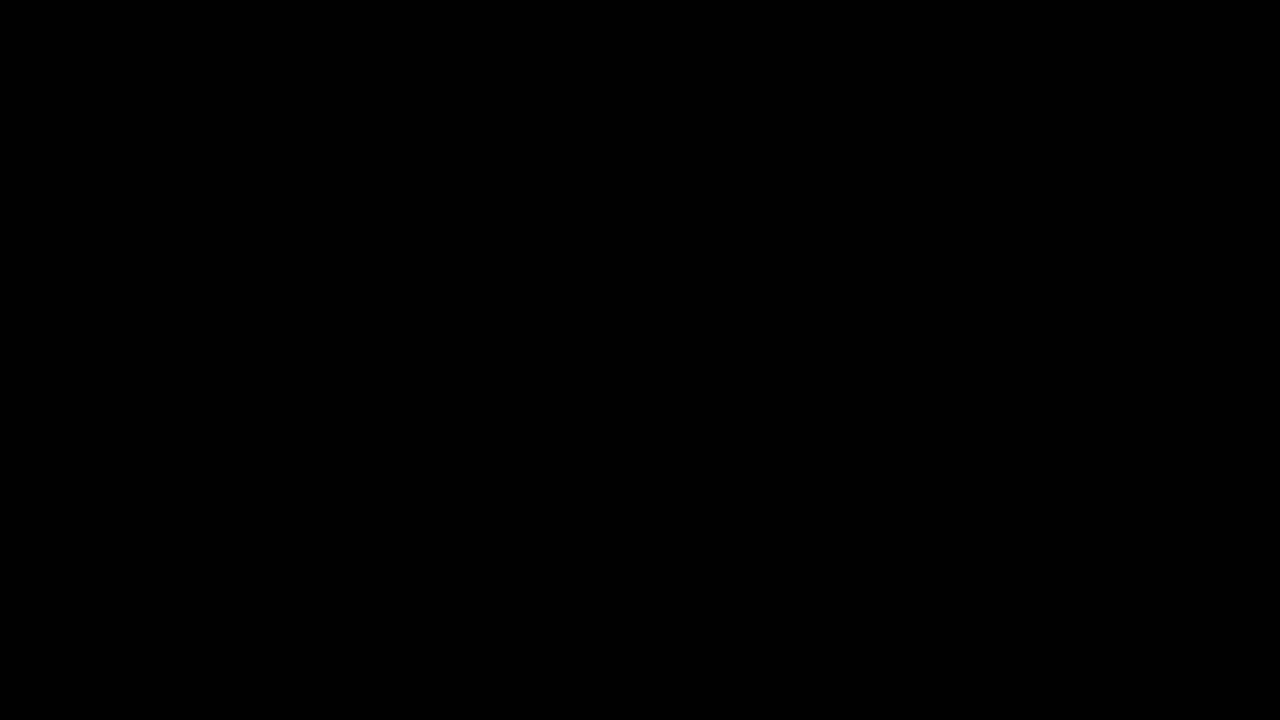